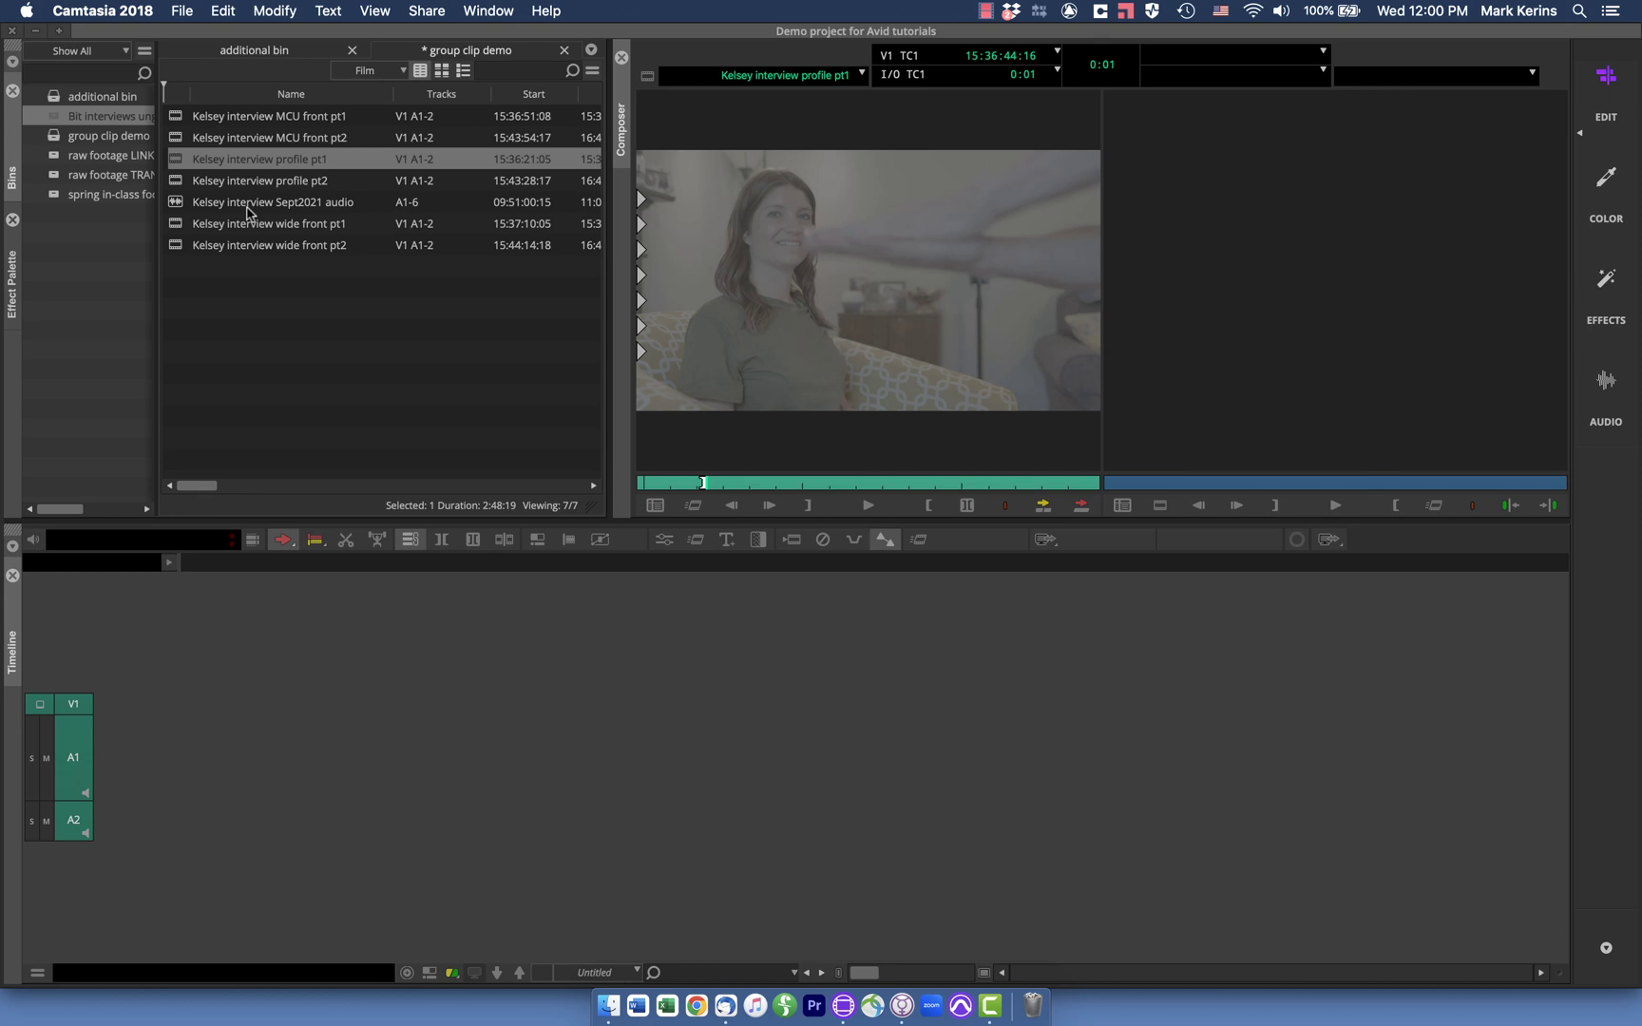
# Bring Avid Media Composer forward and pick profile pt1 in the group clip demo bin.
pyautogui.click(287, 158)
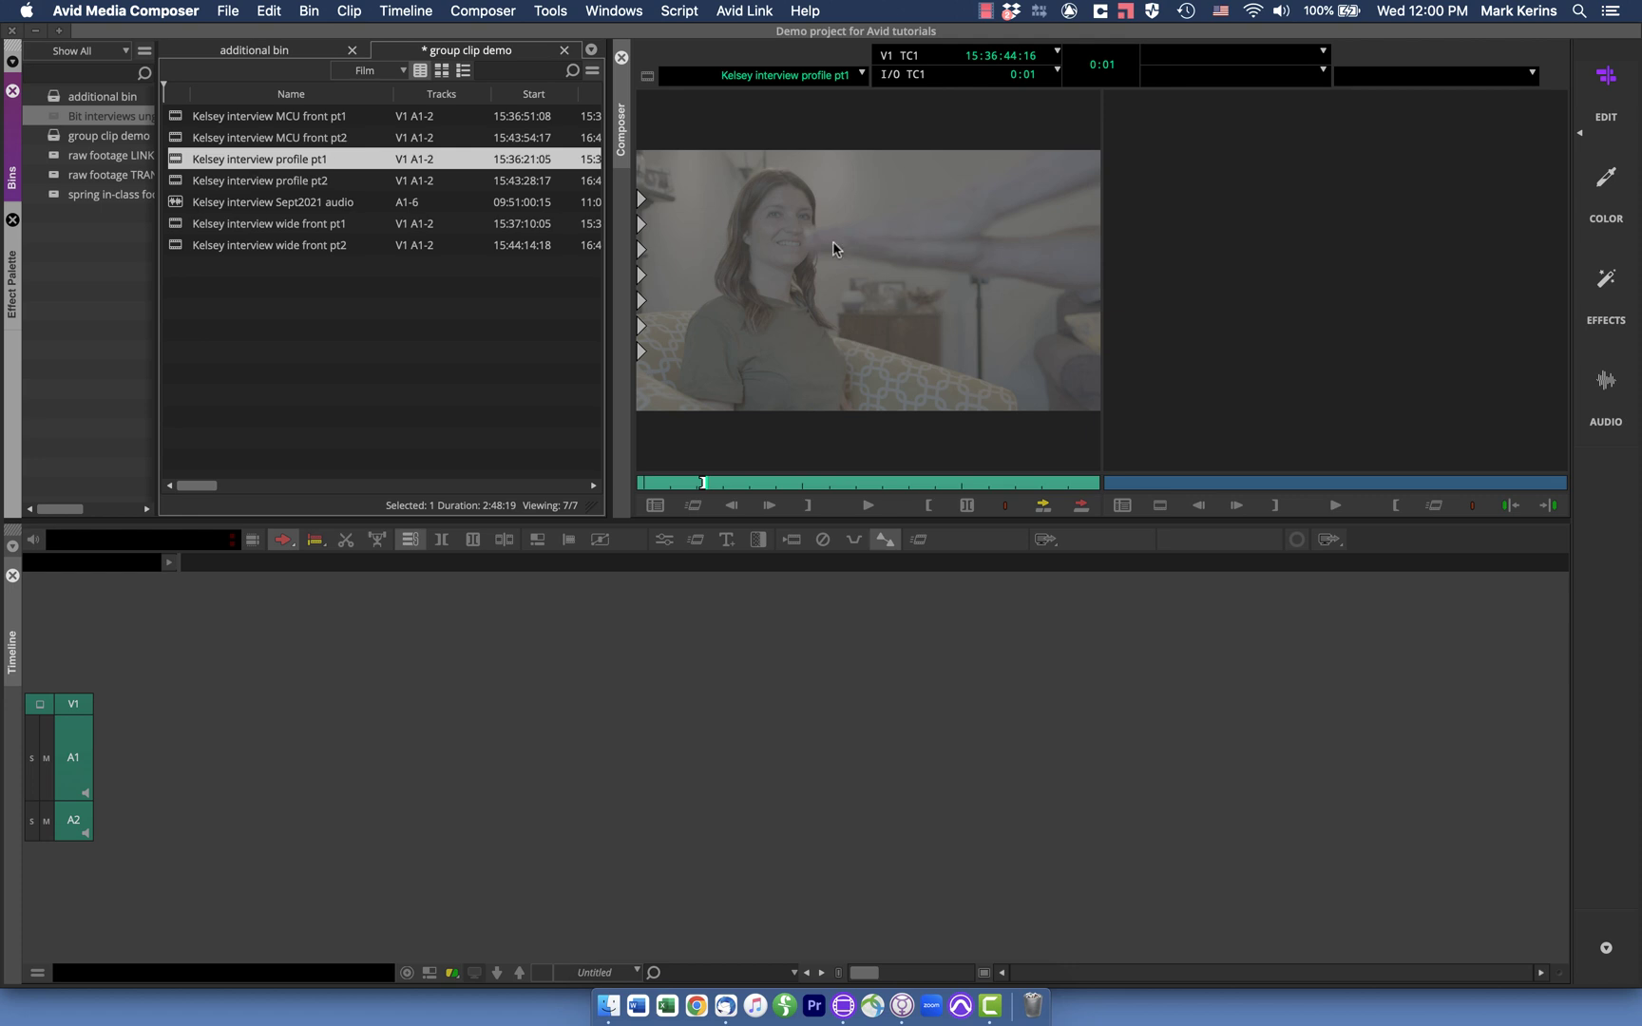
# Group MCU front pt1, profile pt1, wide front pt1 and Sept2021 audio, synced on in-points.
pyautogui.keyDown('shift'); pyautogui.click(179, 226); pyautogui.keyUp('shift')
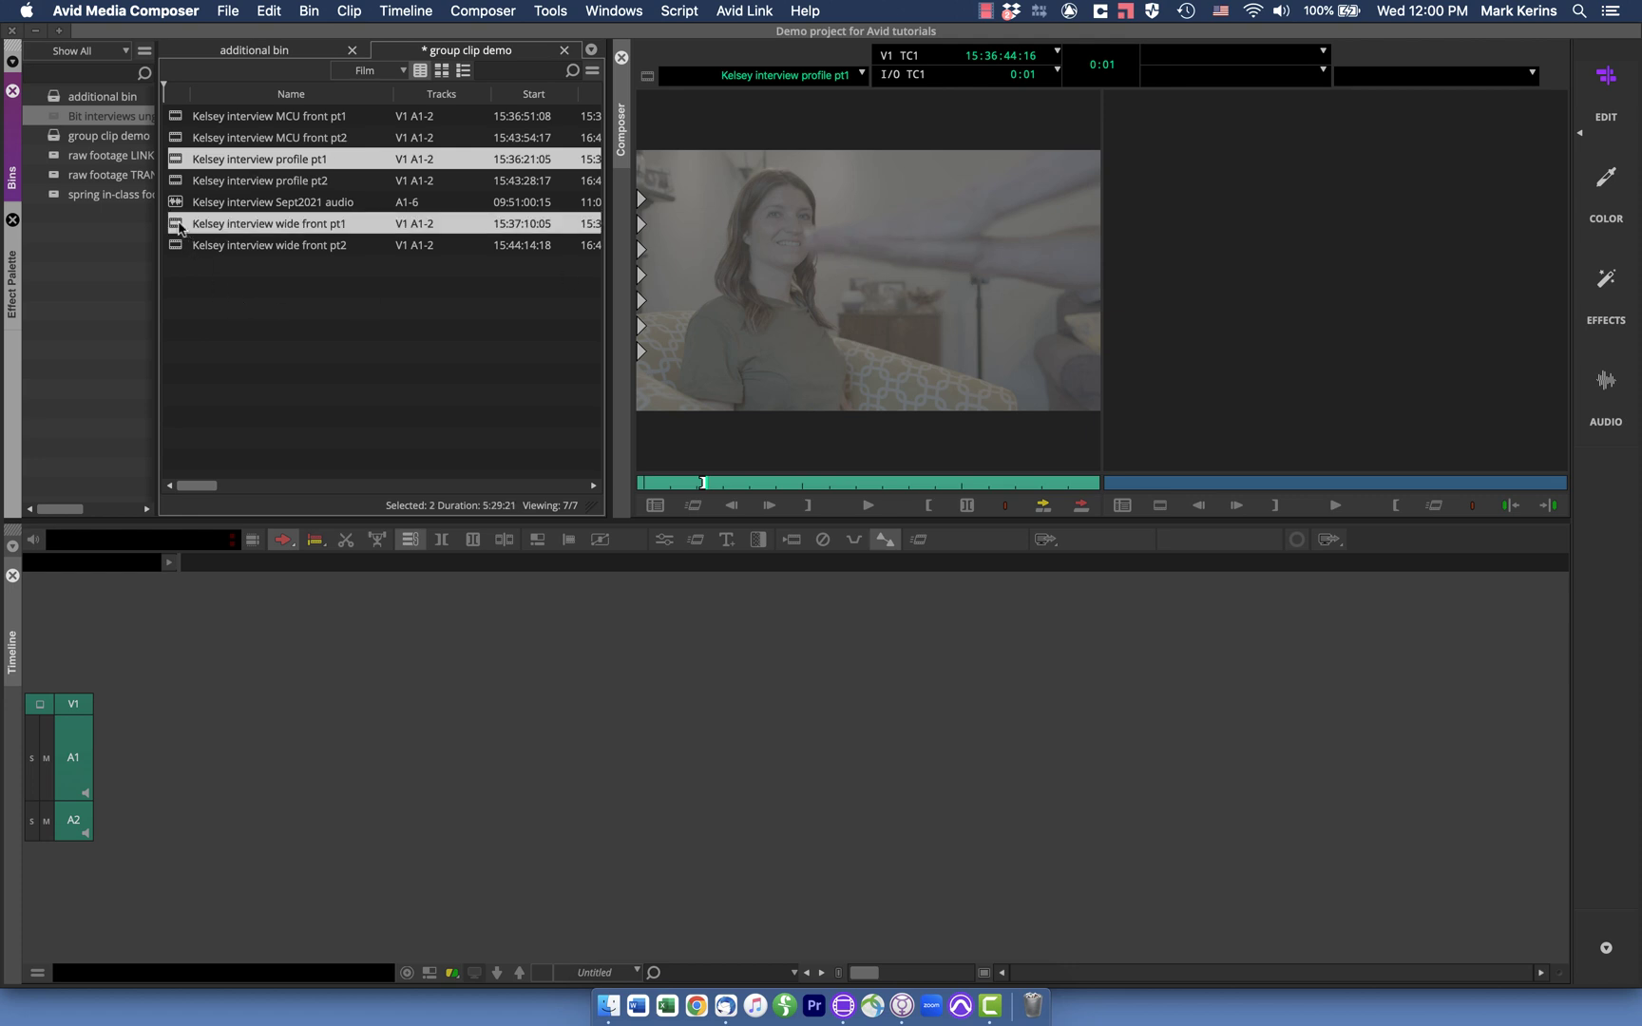
pyautogui.keyDown('shift'); pyautogui.click(178, 203); pyautogui.keyUp('shift')
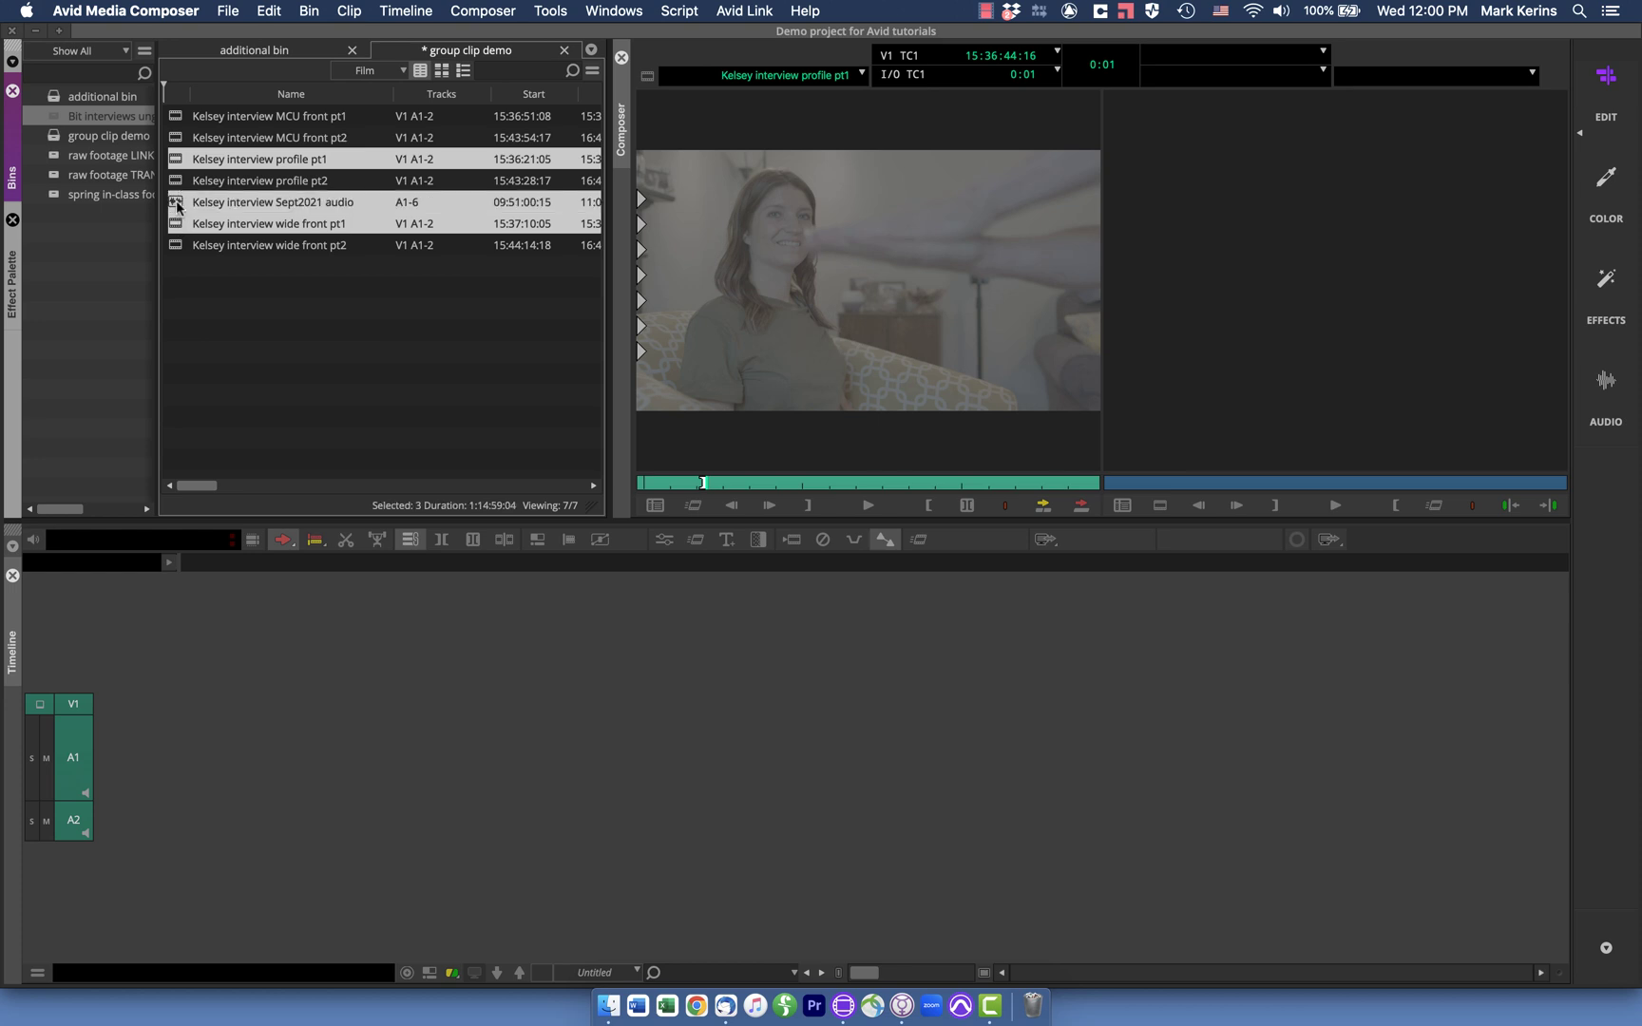
pyautogui.keyDown('shift'); pyautogui.click(178, 117); pyautogui.keyUp('shift')
pyautogui.rightClick(179, 120)
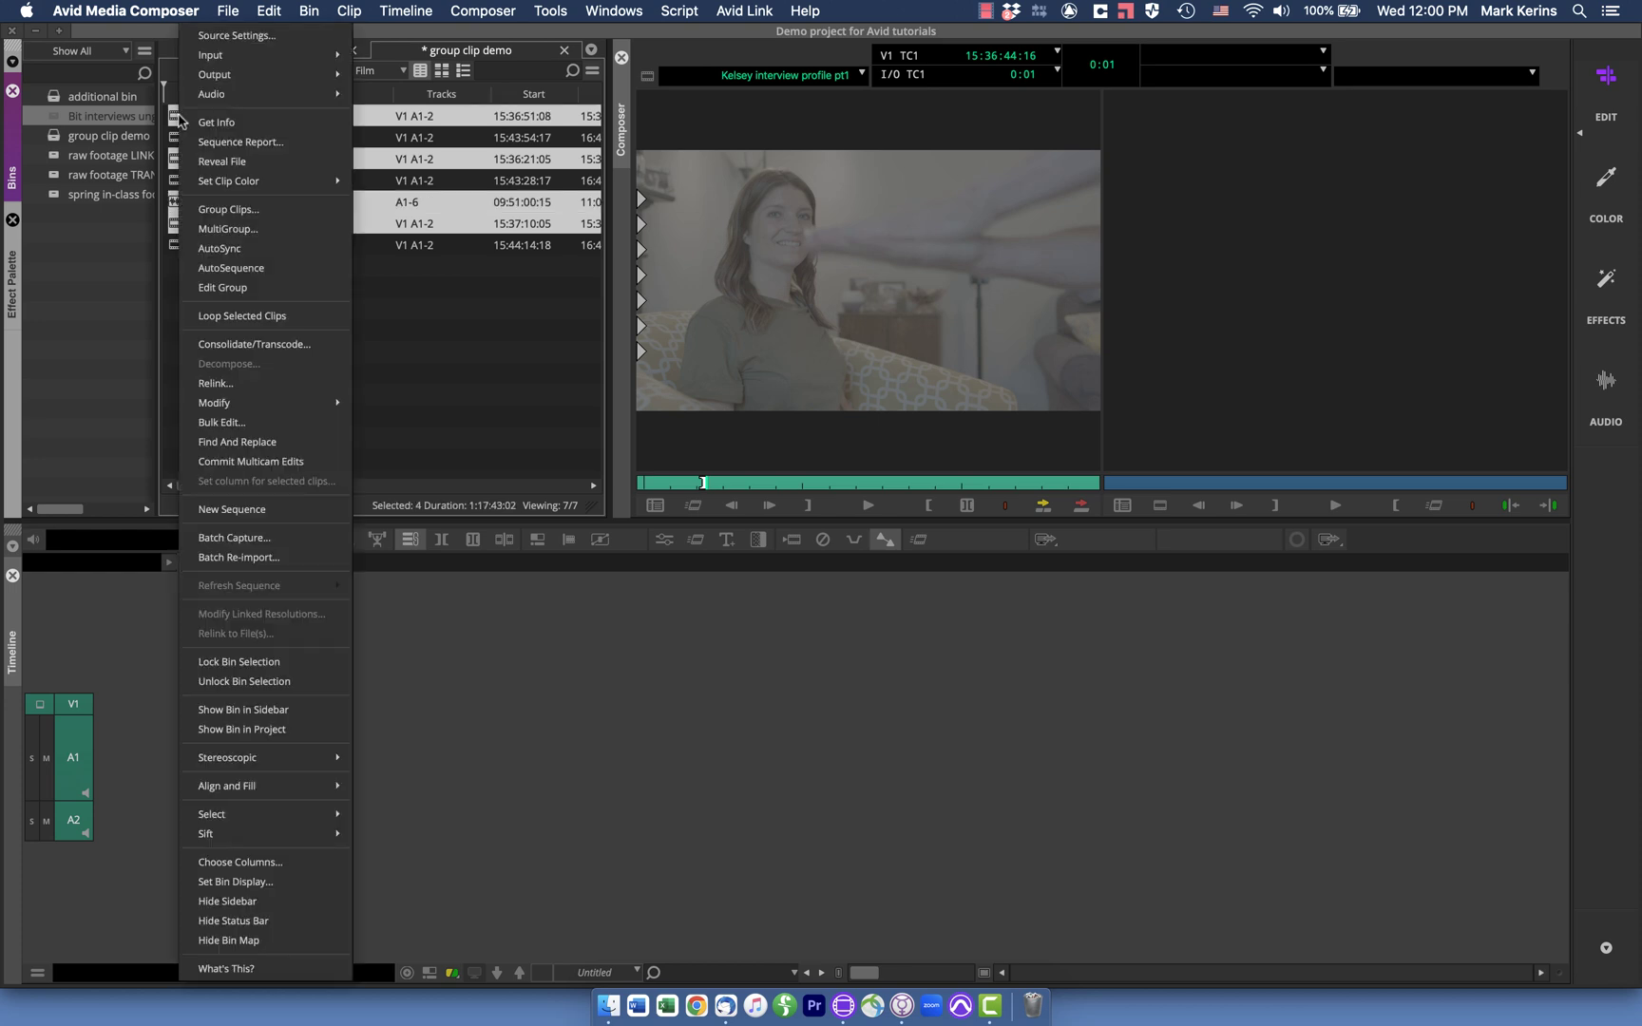
pyautogui.click(228, 209)
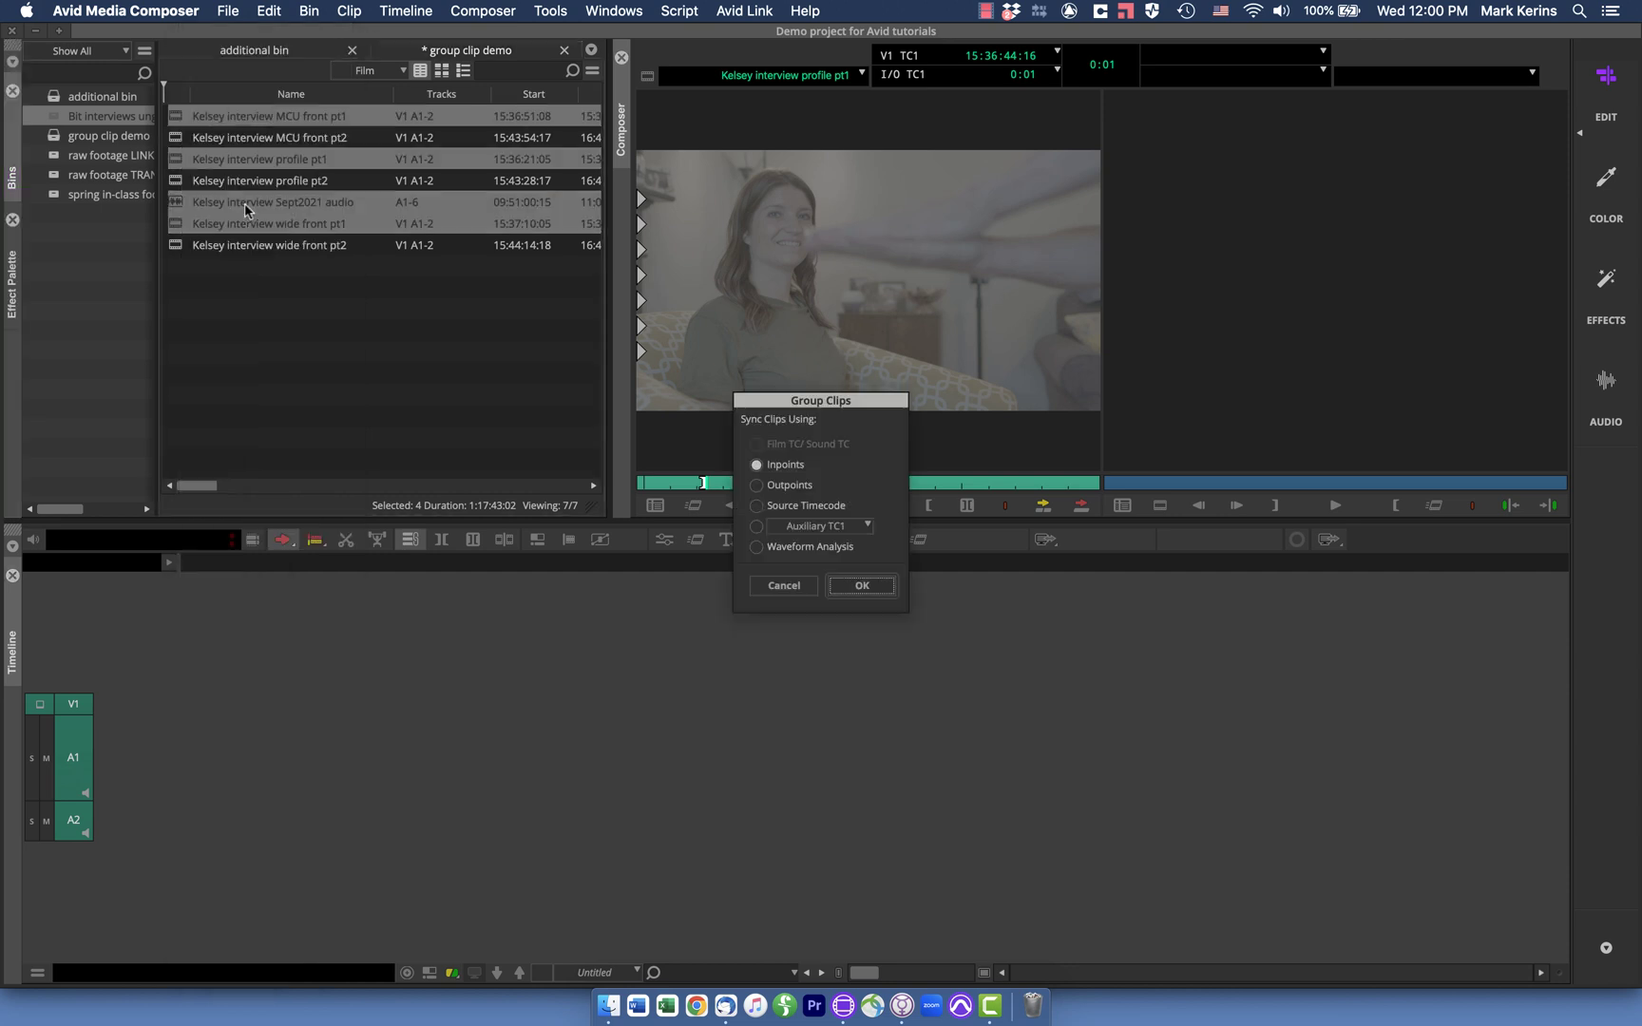
pyautogui.click(862, 585)
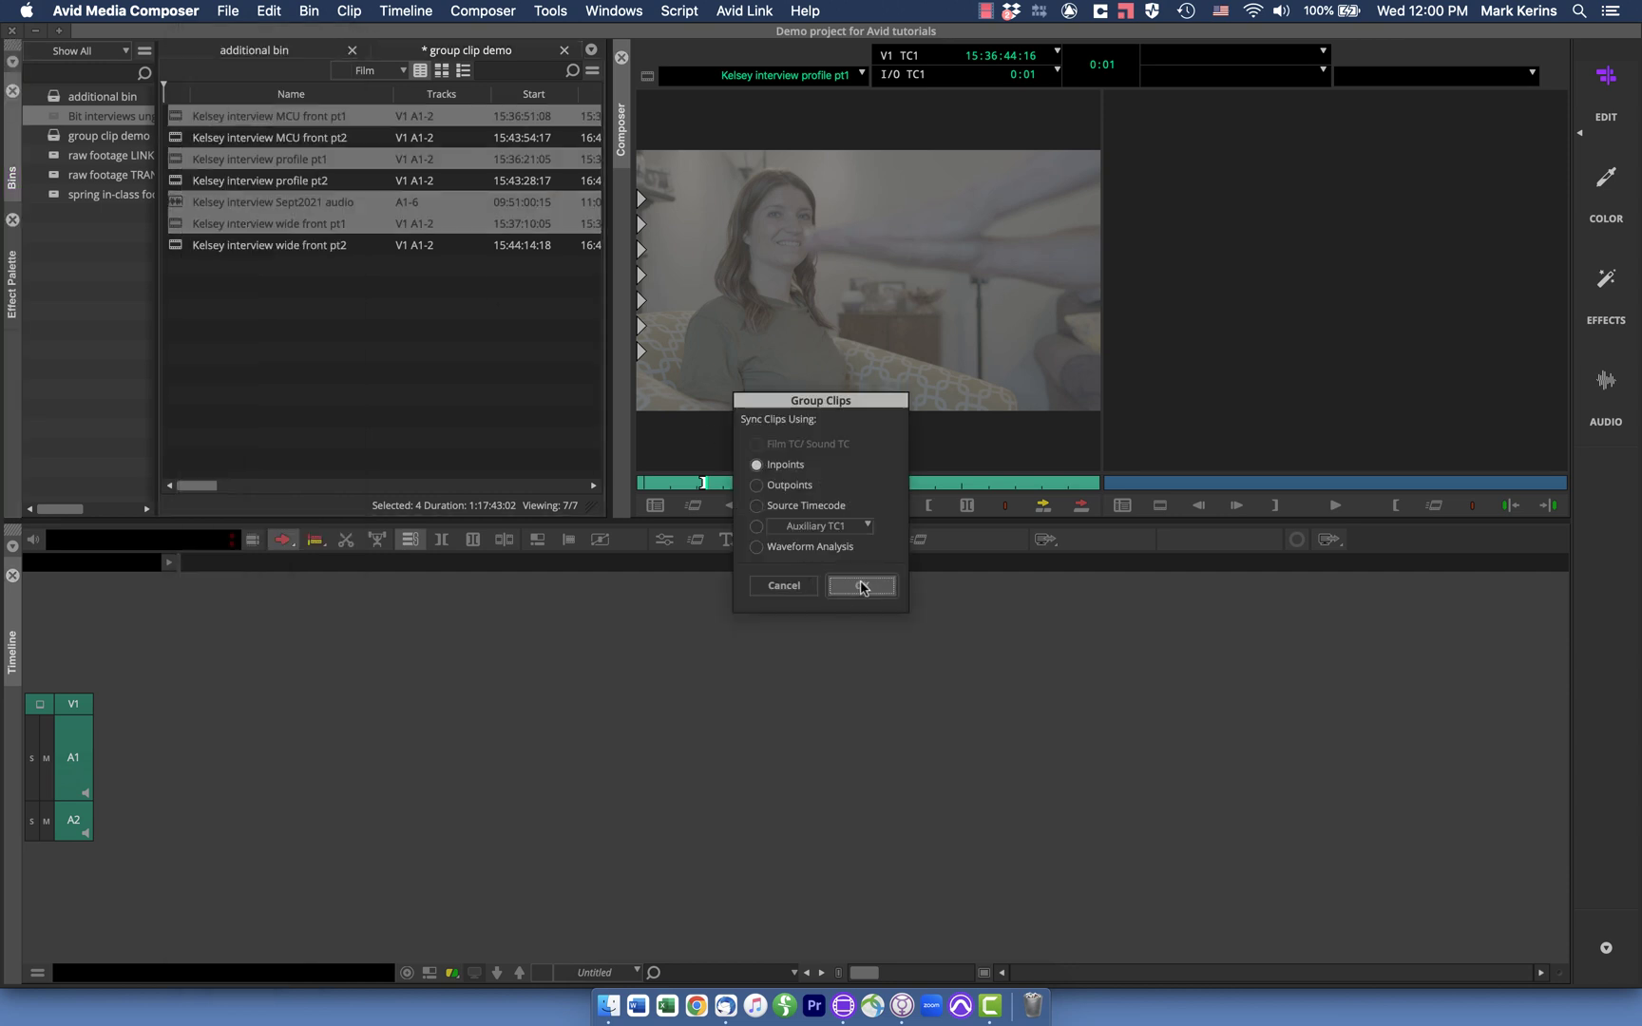
# Open the new MCU front pt1.Grp.01 group clip with Edit Group, then unload it from the timeline.
pyautogui.click(178, 117)
pyautogui.rightClick(178, 118)
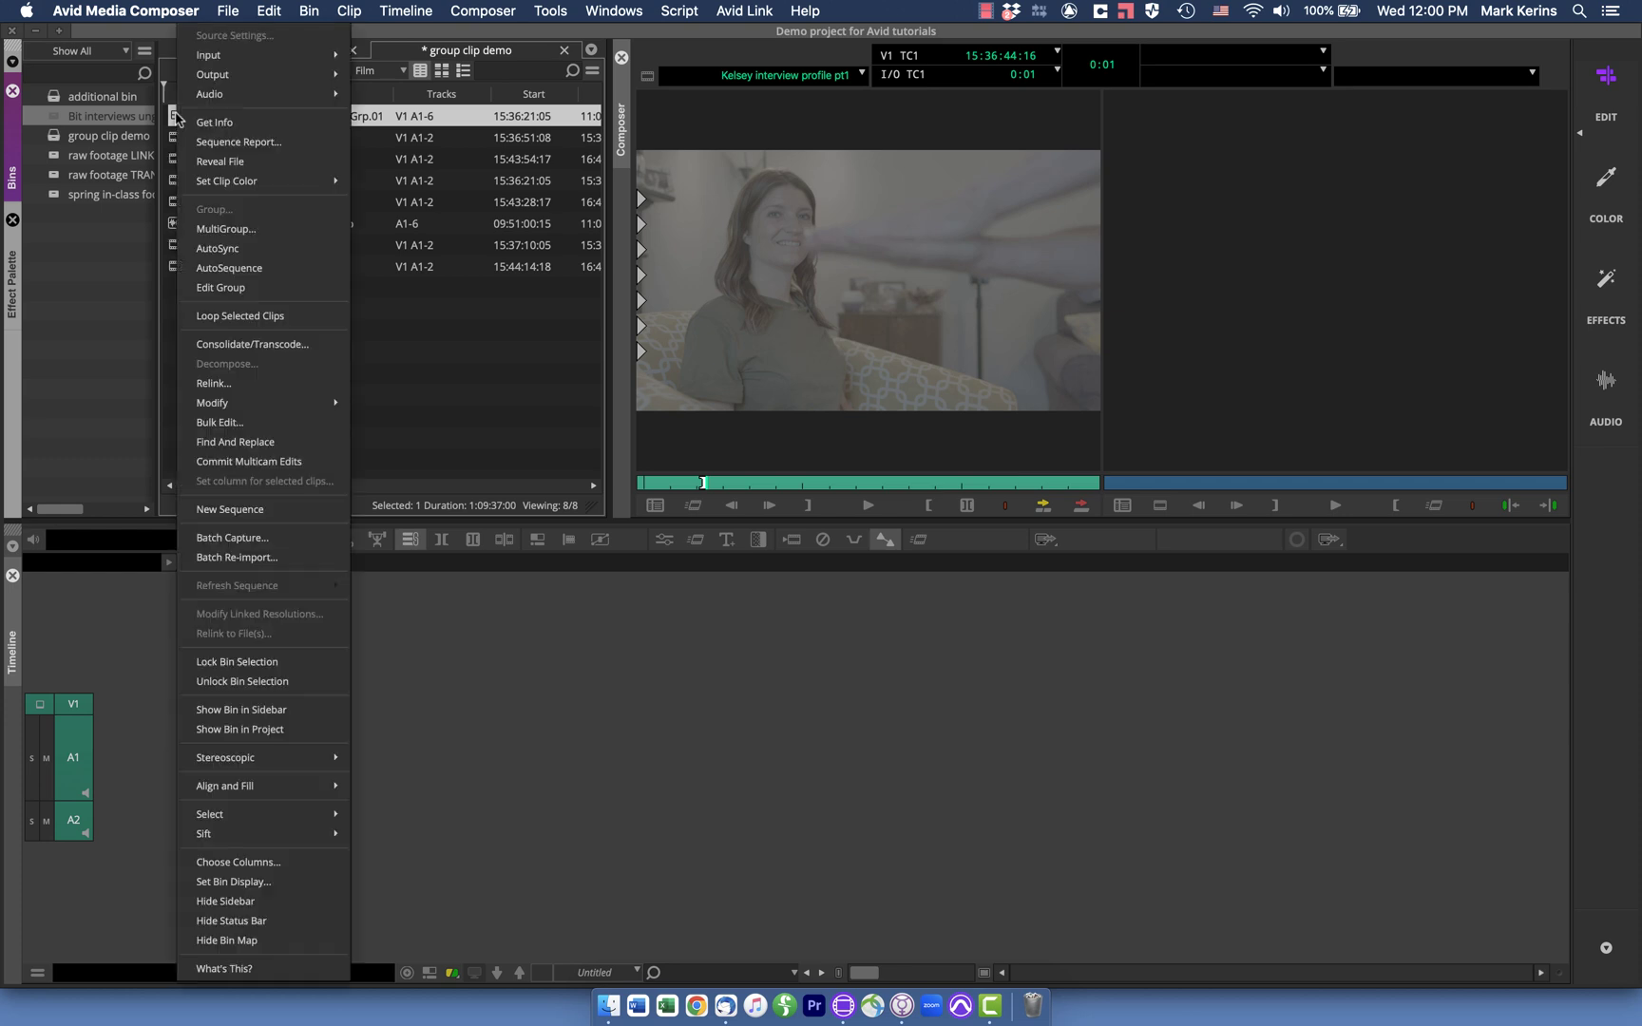
pyautogui.click(233, 287)
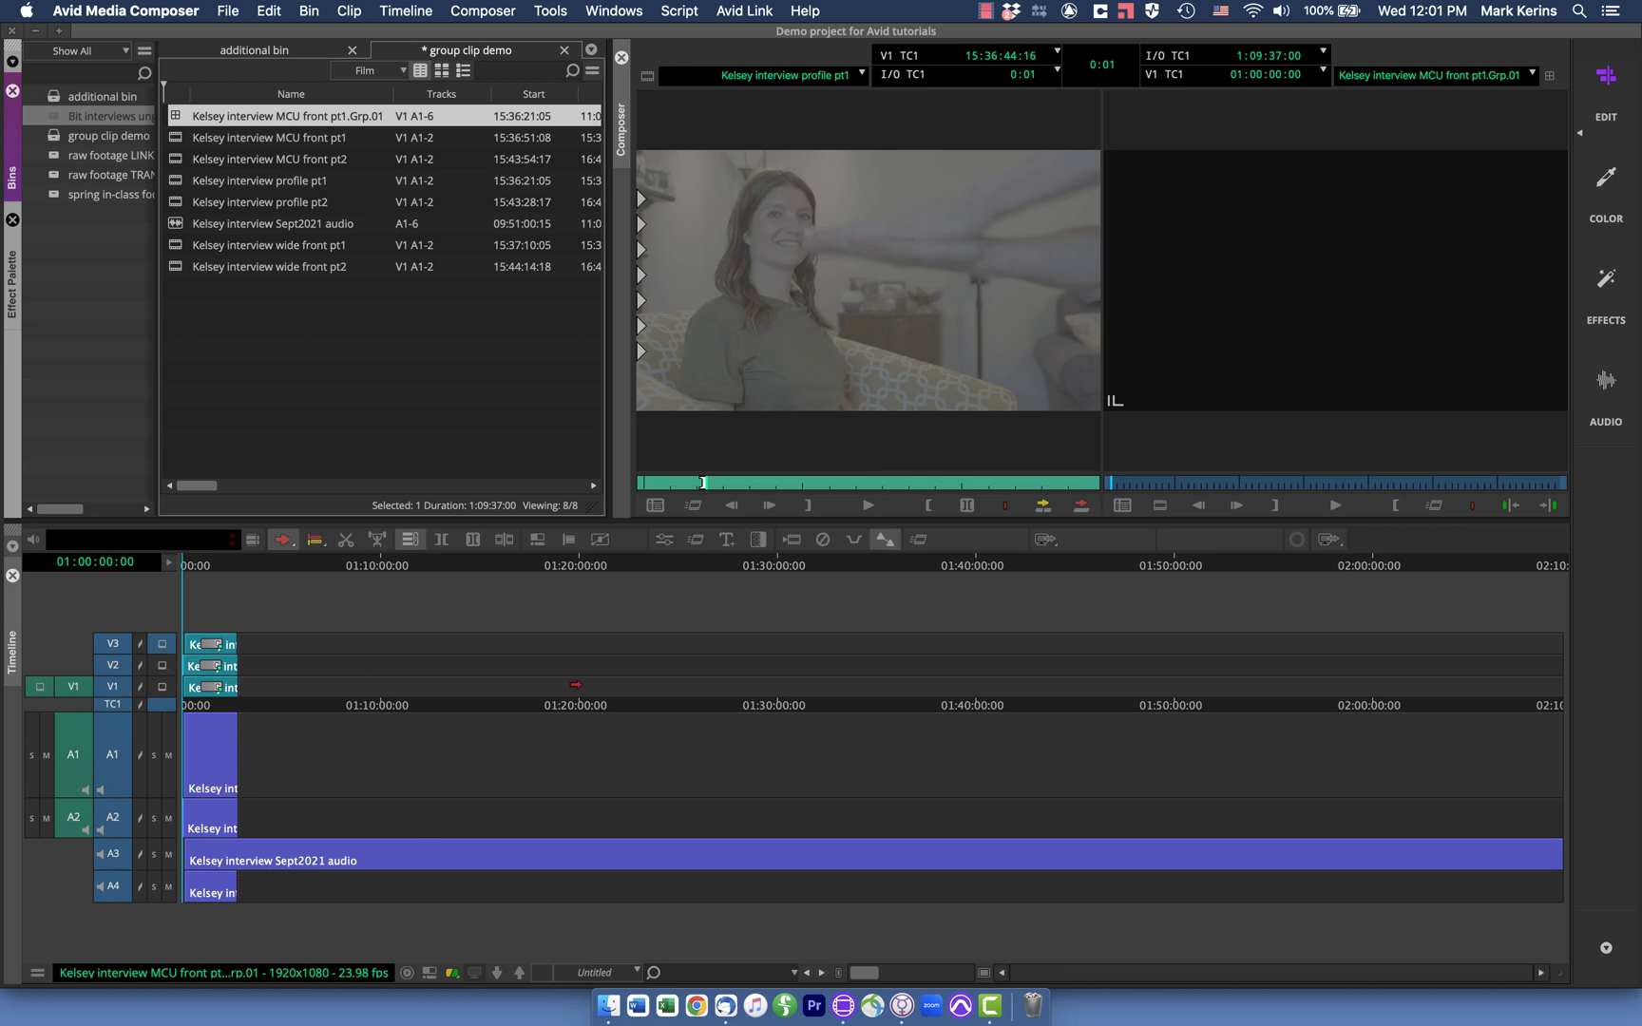
pyautogui.click(1397, 74)
pyautogui.click(1415, 95)
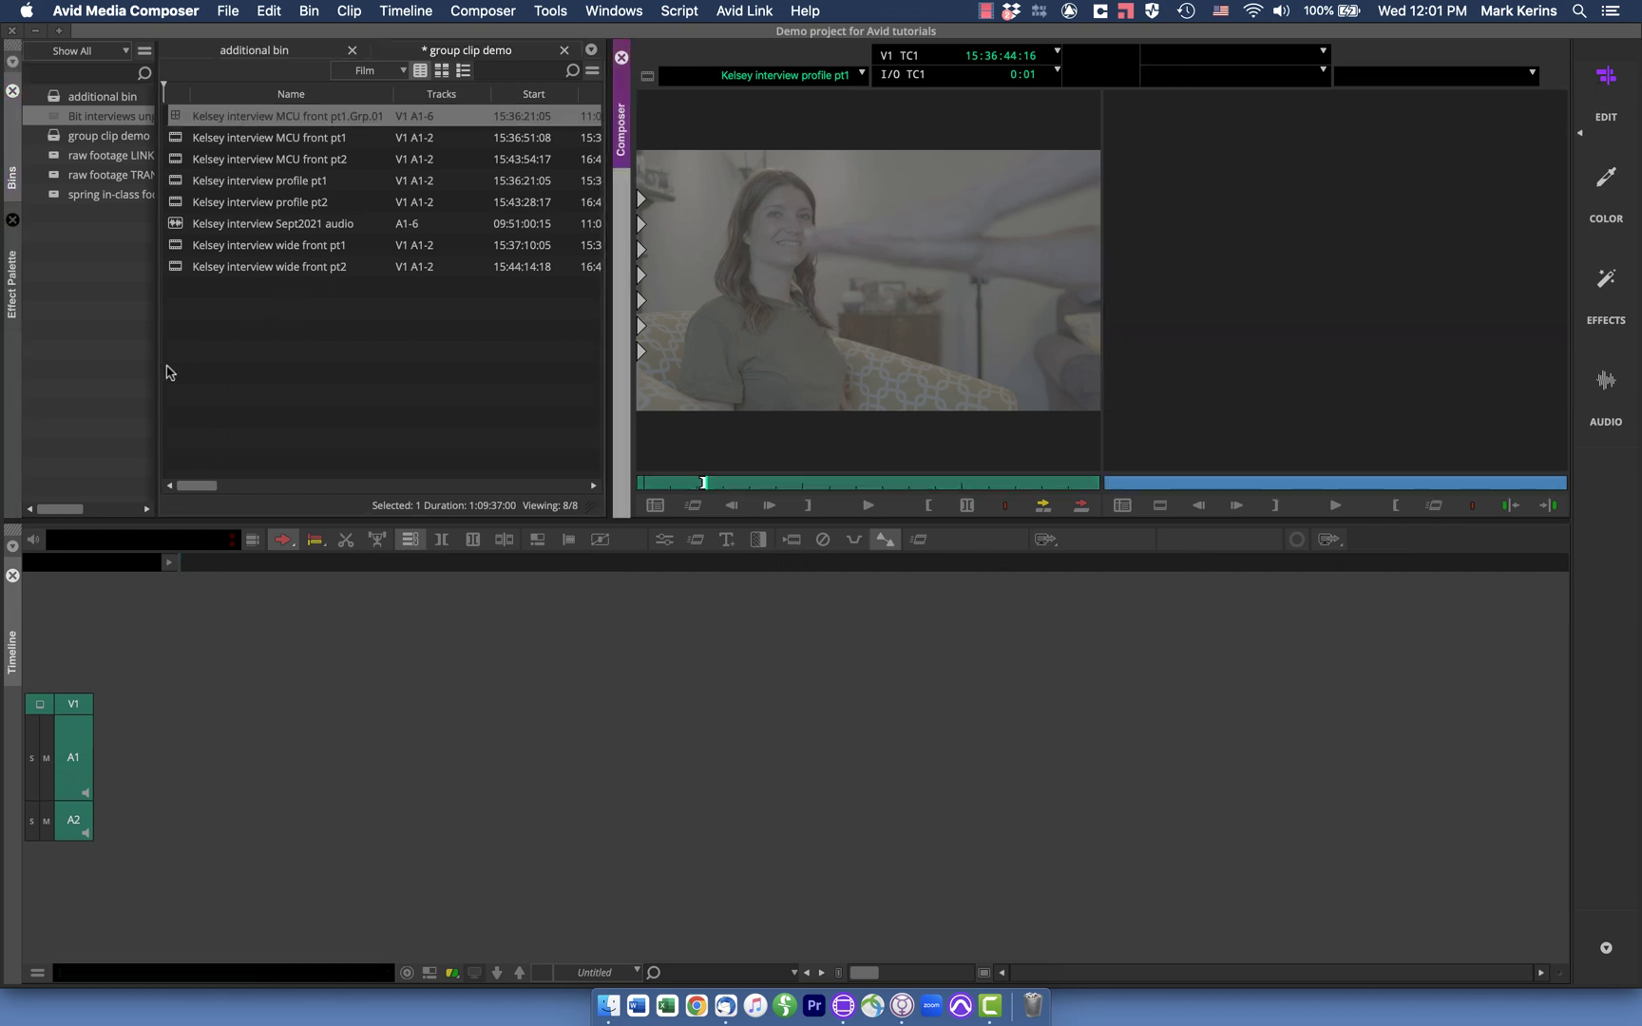
# Select profile pt1 and pt2 and build an AutoSequence from them.
pyautogui.click(177, 183)
pyautogui.keyDown('shift'); pyautogui.click(175, 209); pyautogui.keyUp('shift')
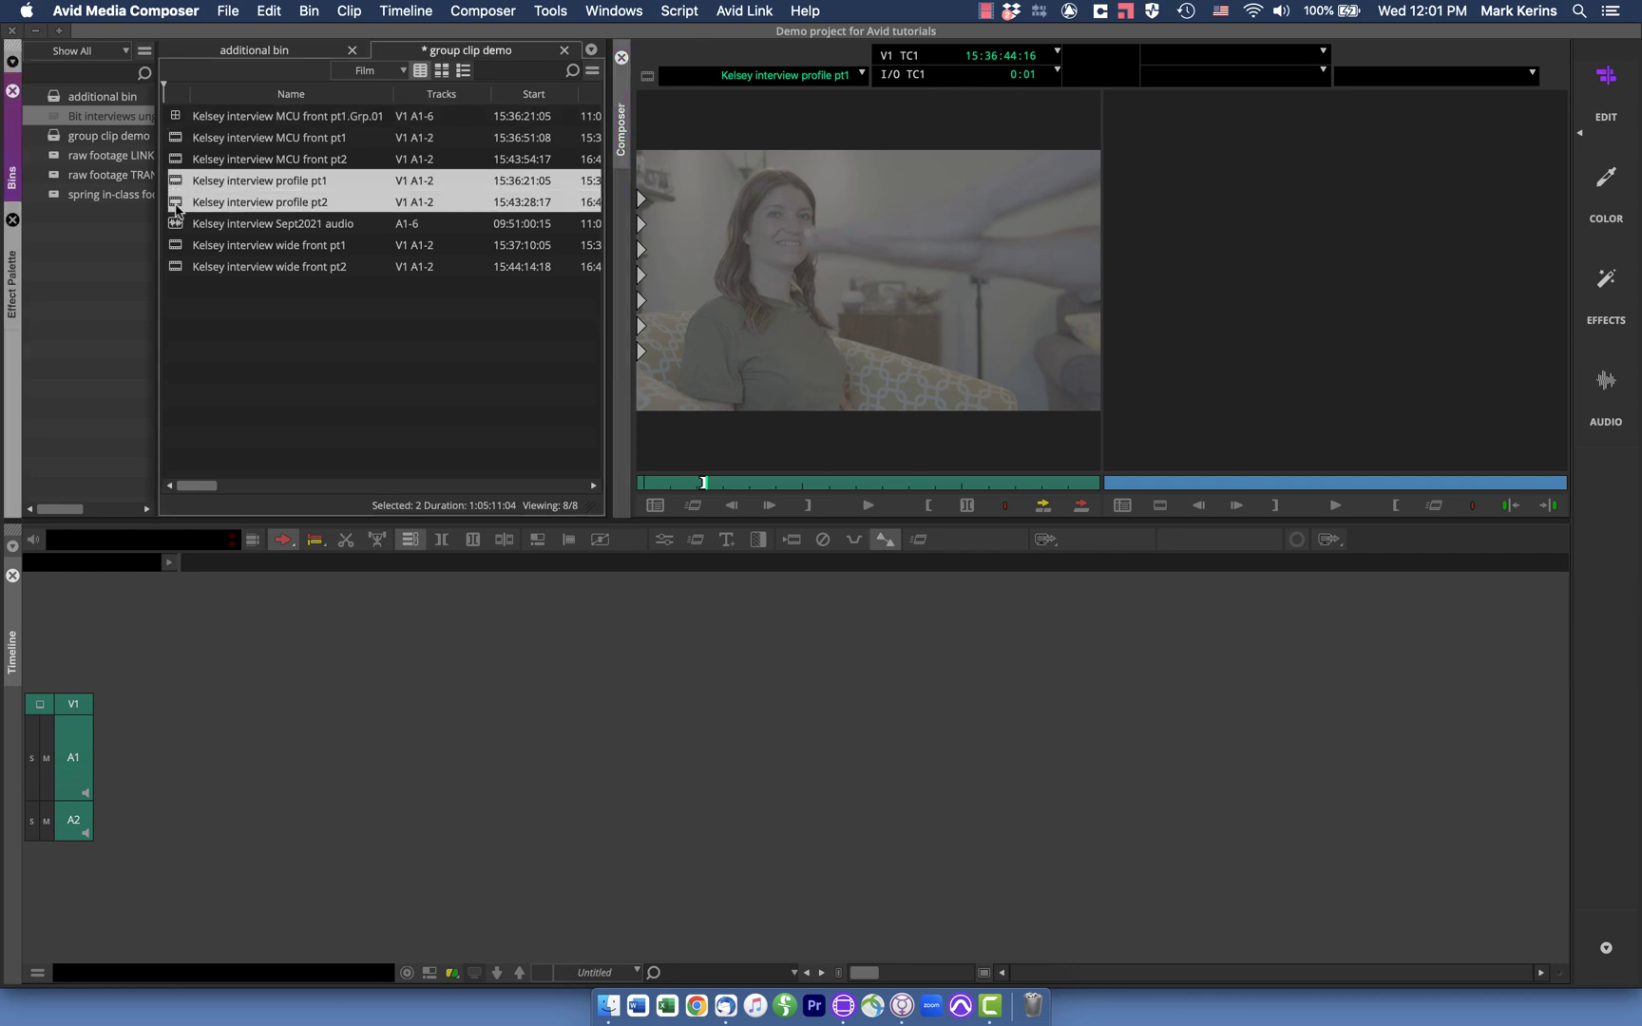
pyautogui.hscroll(3, 285, 218)
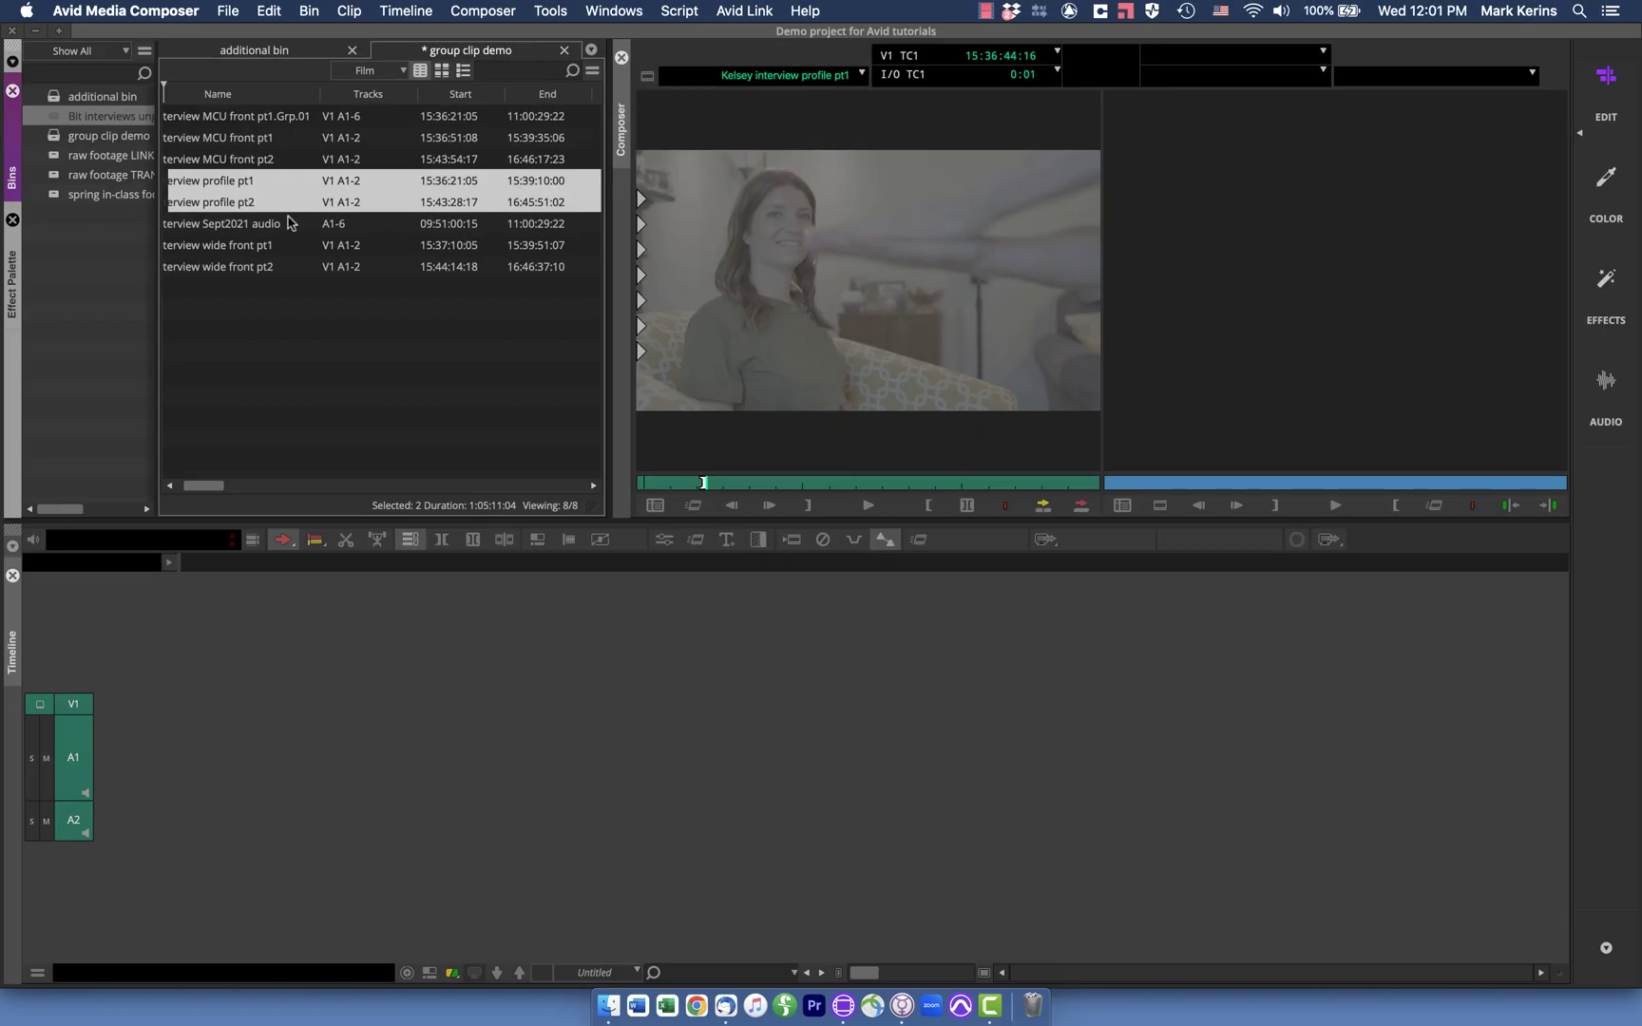
pyautogui.hscroll(-2, 289, 223)
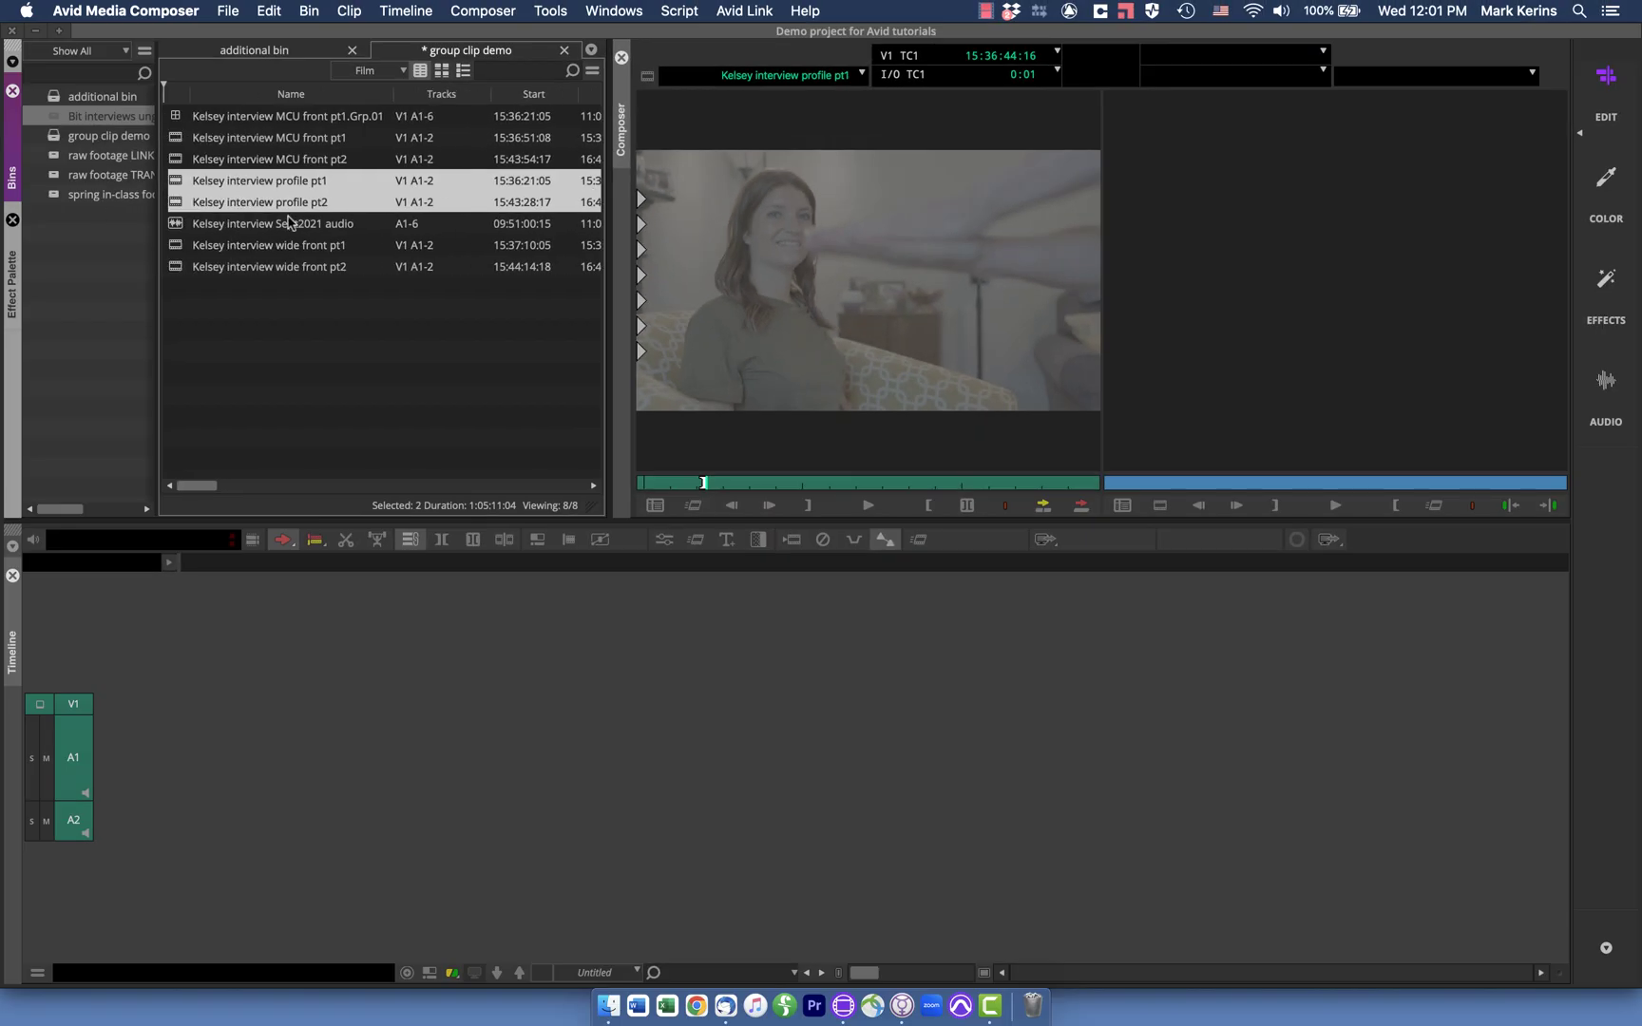
pyautogui.rightClick(181, 190)
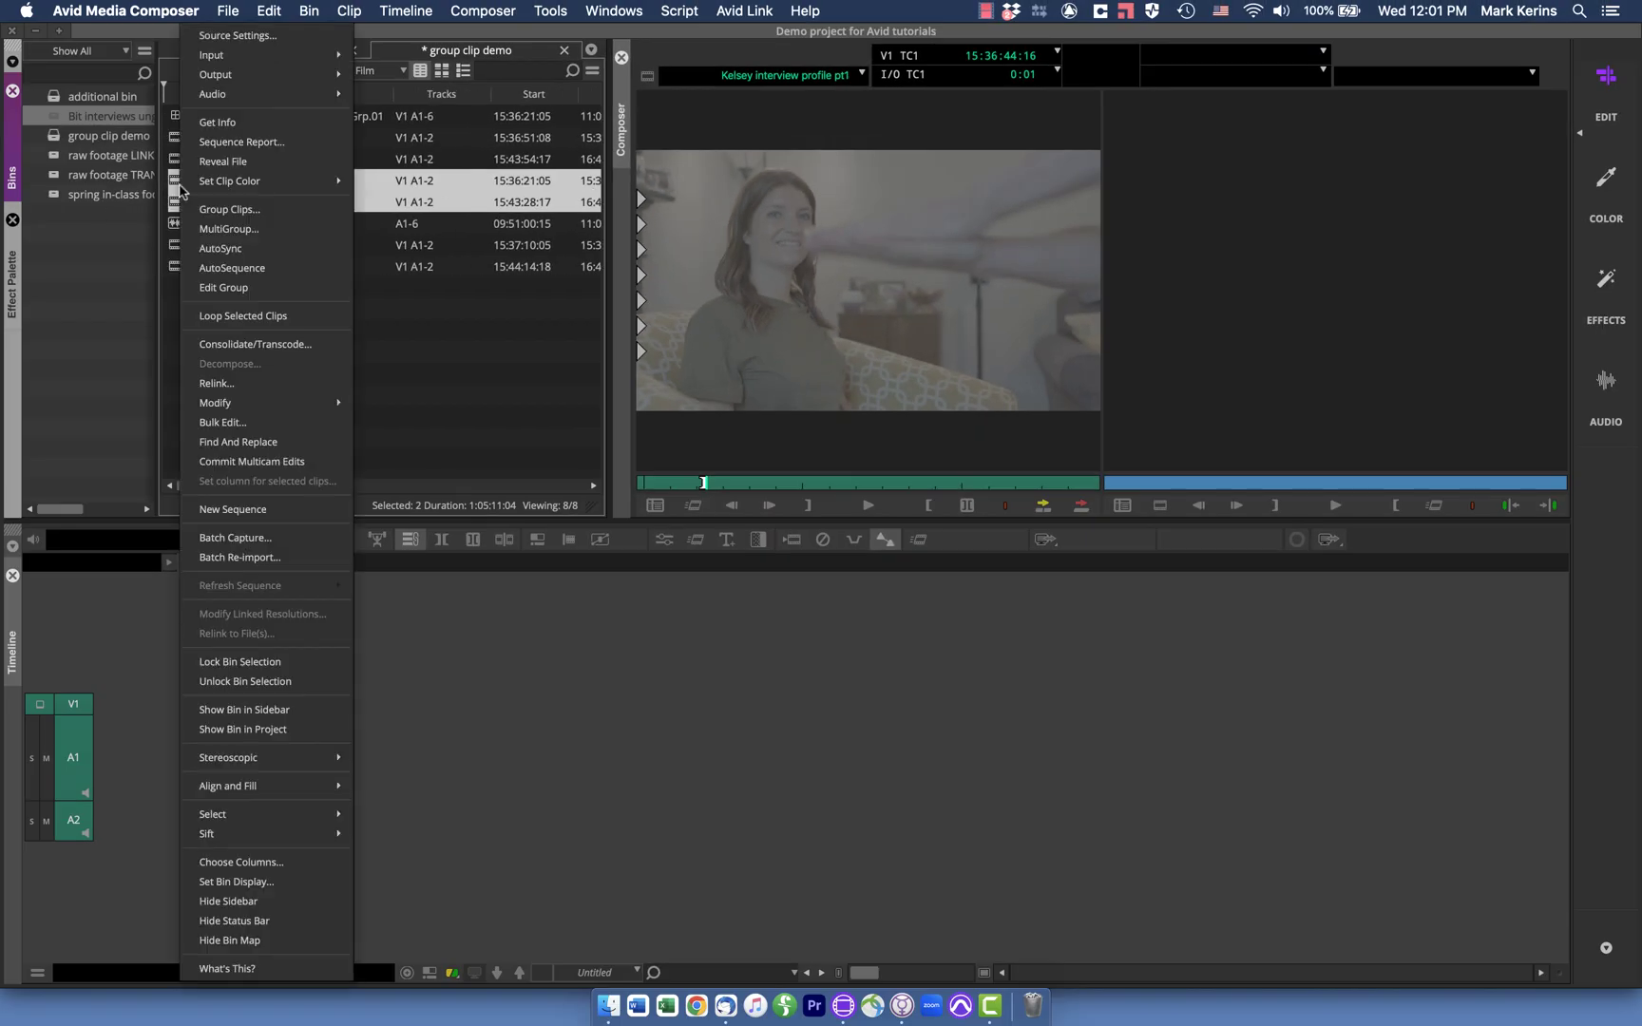
pyautogui.click(197, 267)
# Accept the mark-clearing warning, measure the roughly 4:18 gap before profile pt2, then clear the marks.
pyautogui.click(777, 552)
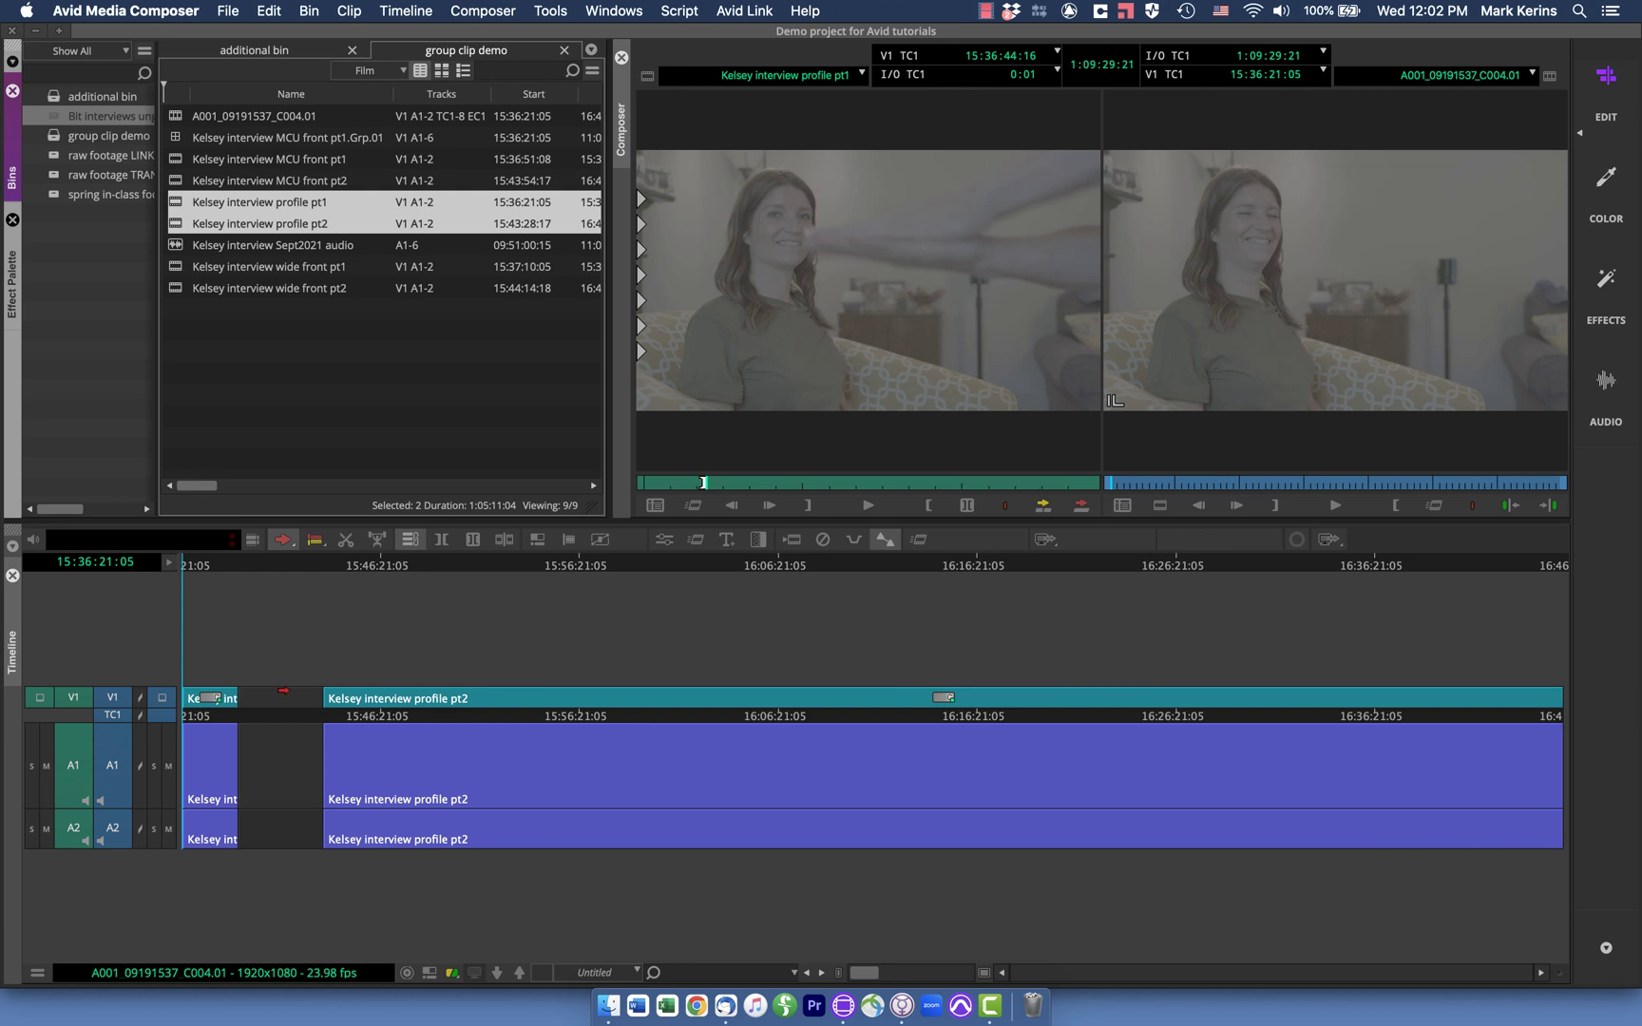
pyautogui.click(311, 632)
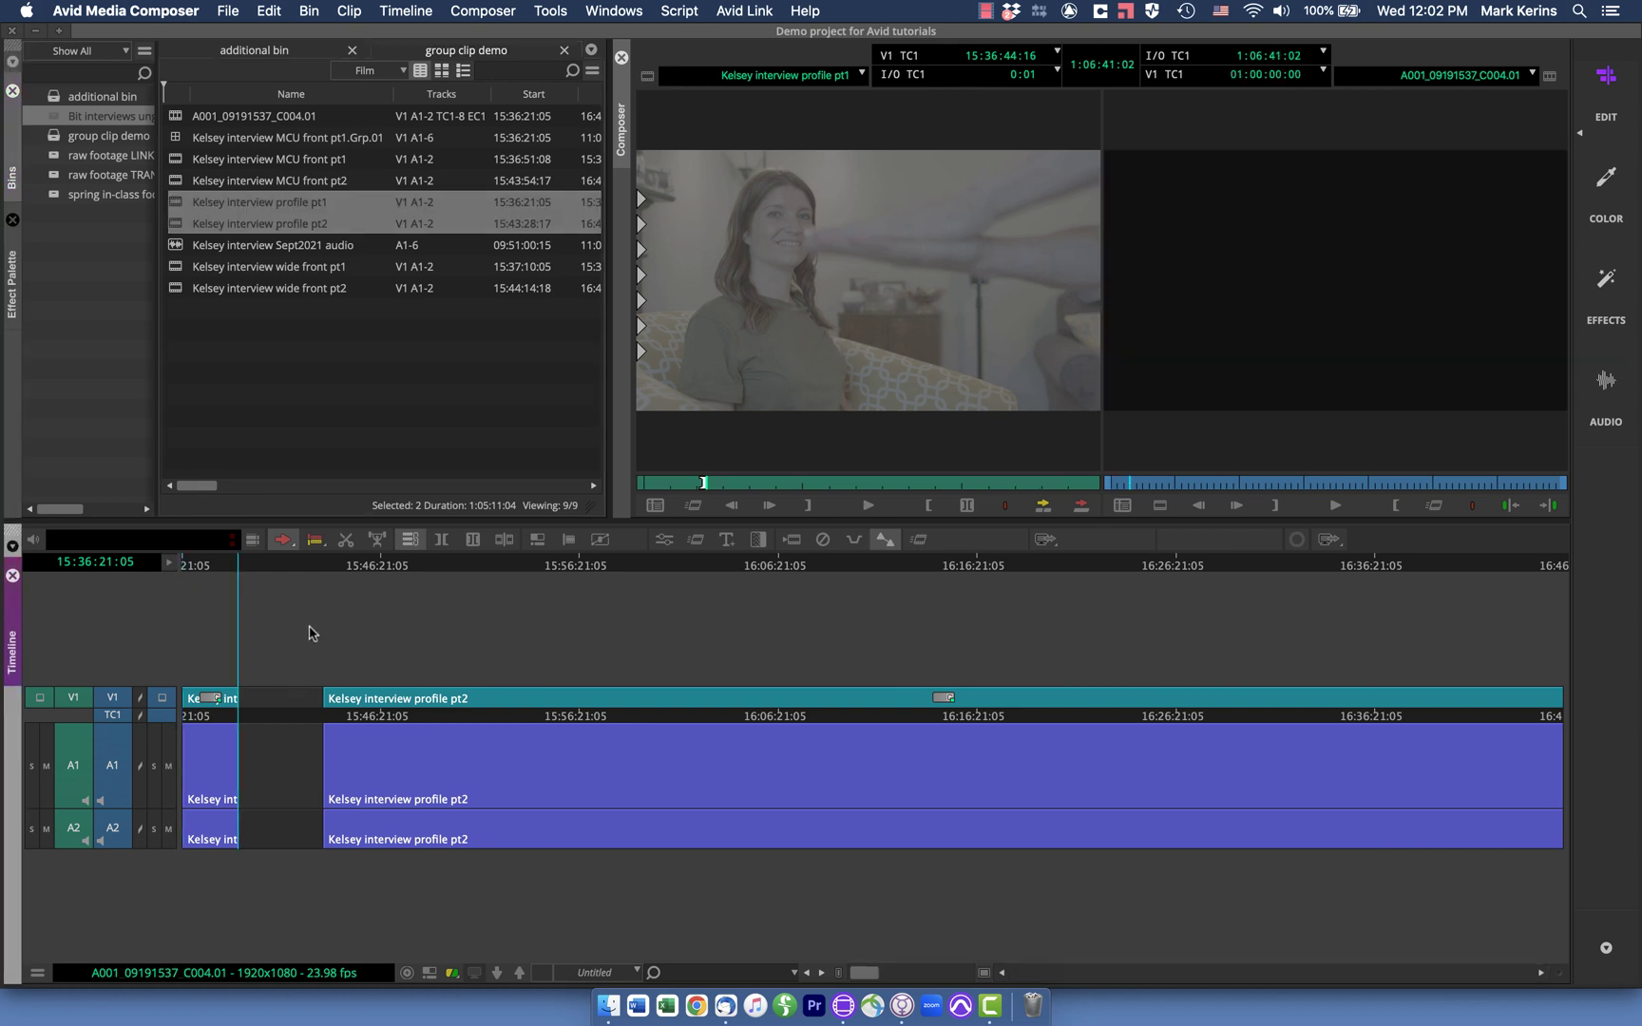
pyautogui.press('i')
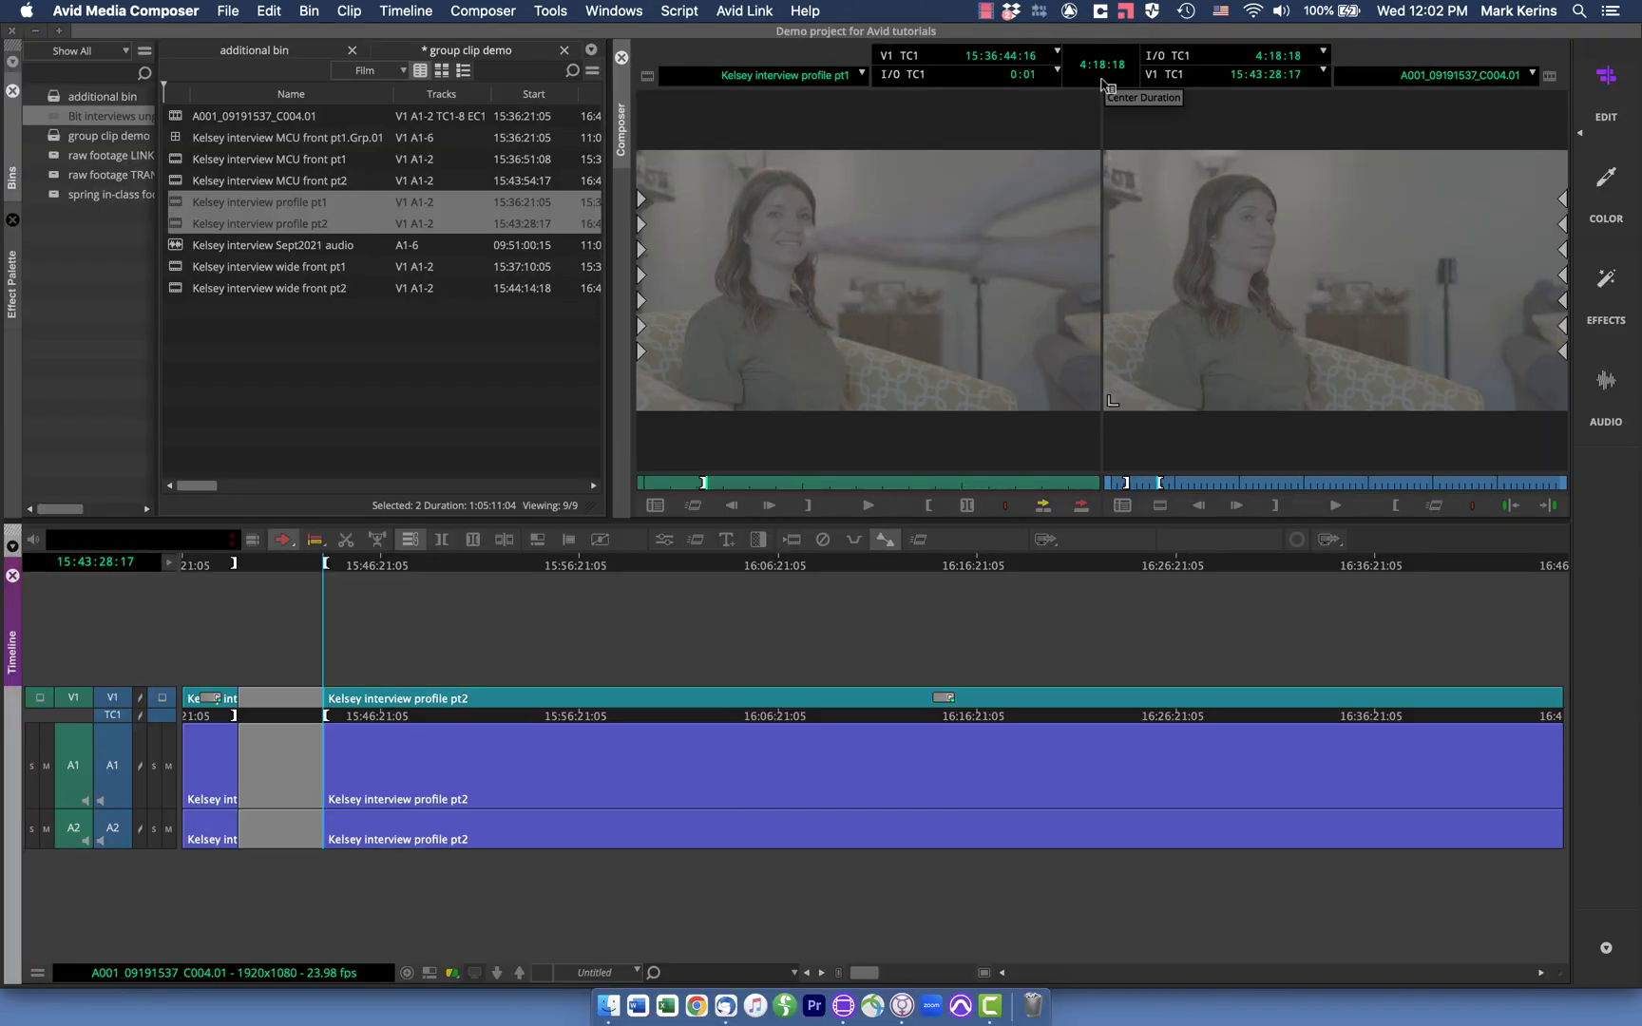
pyautogui.press('Left')
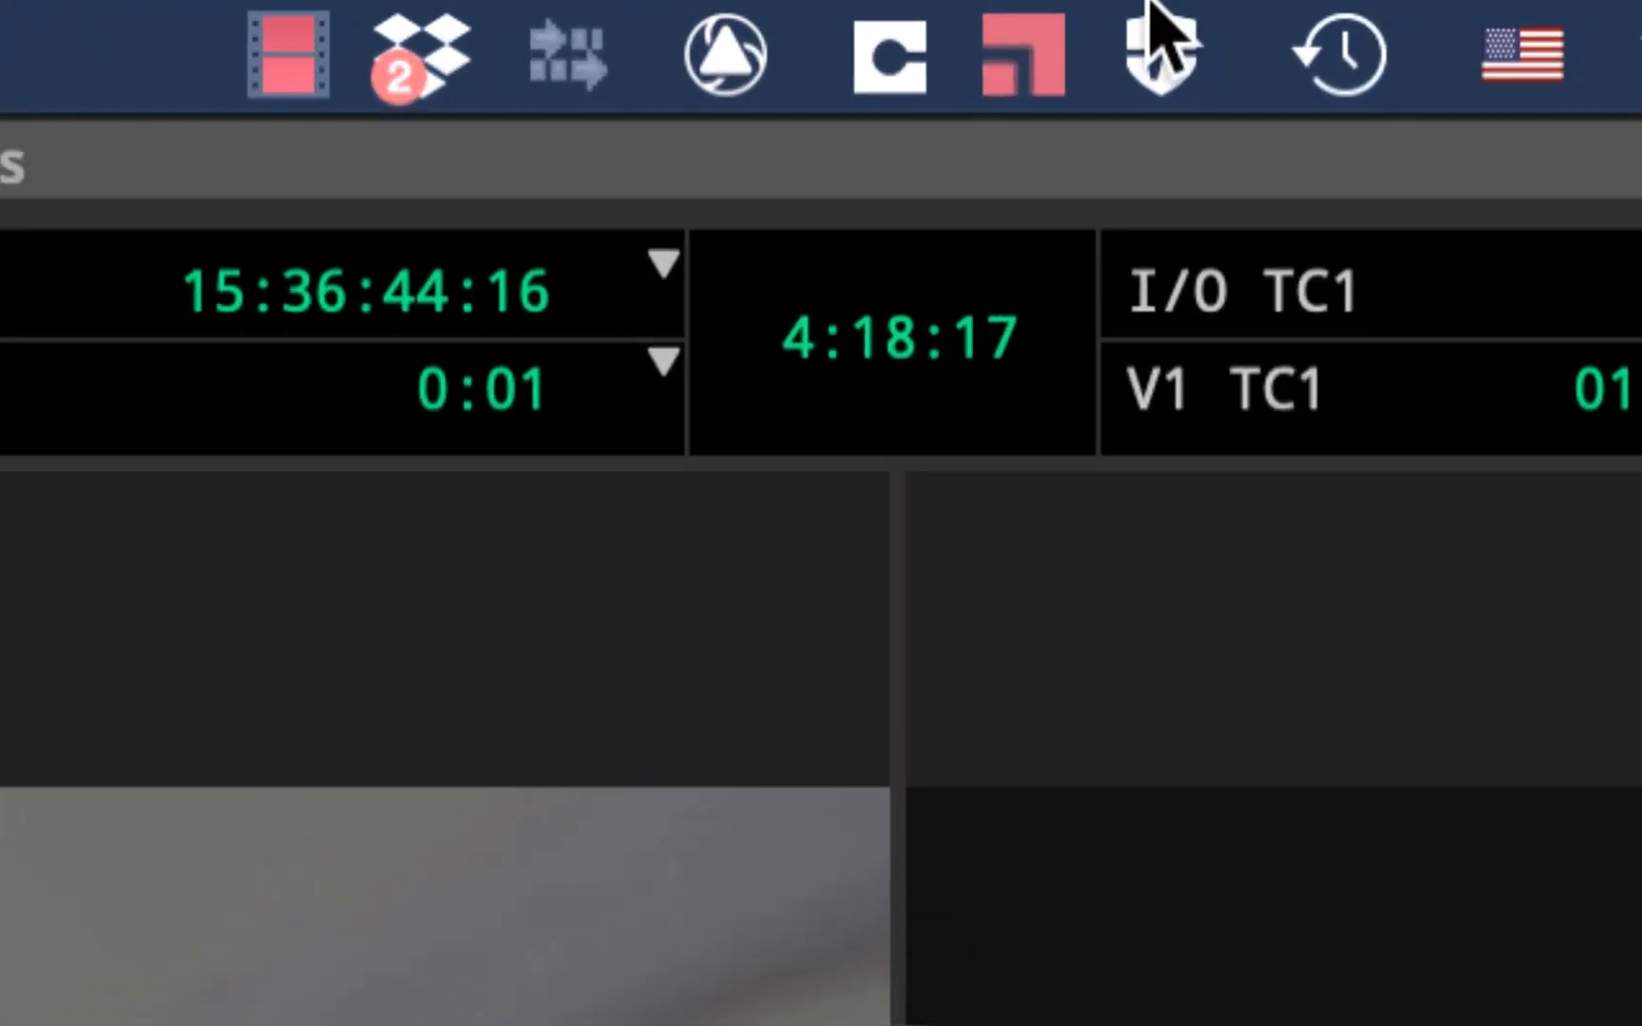
pyautogui.press('f')
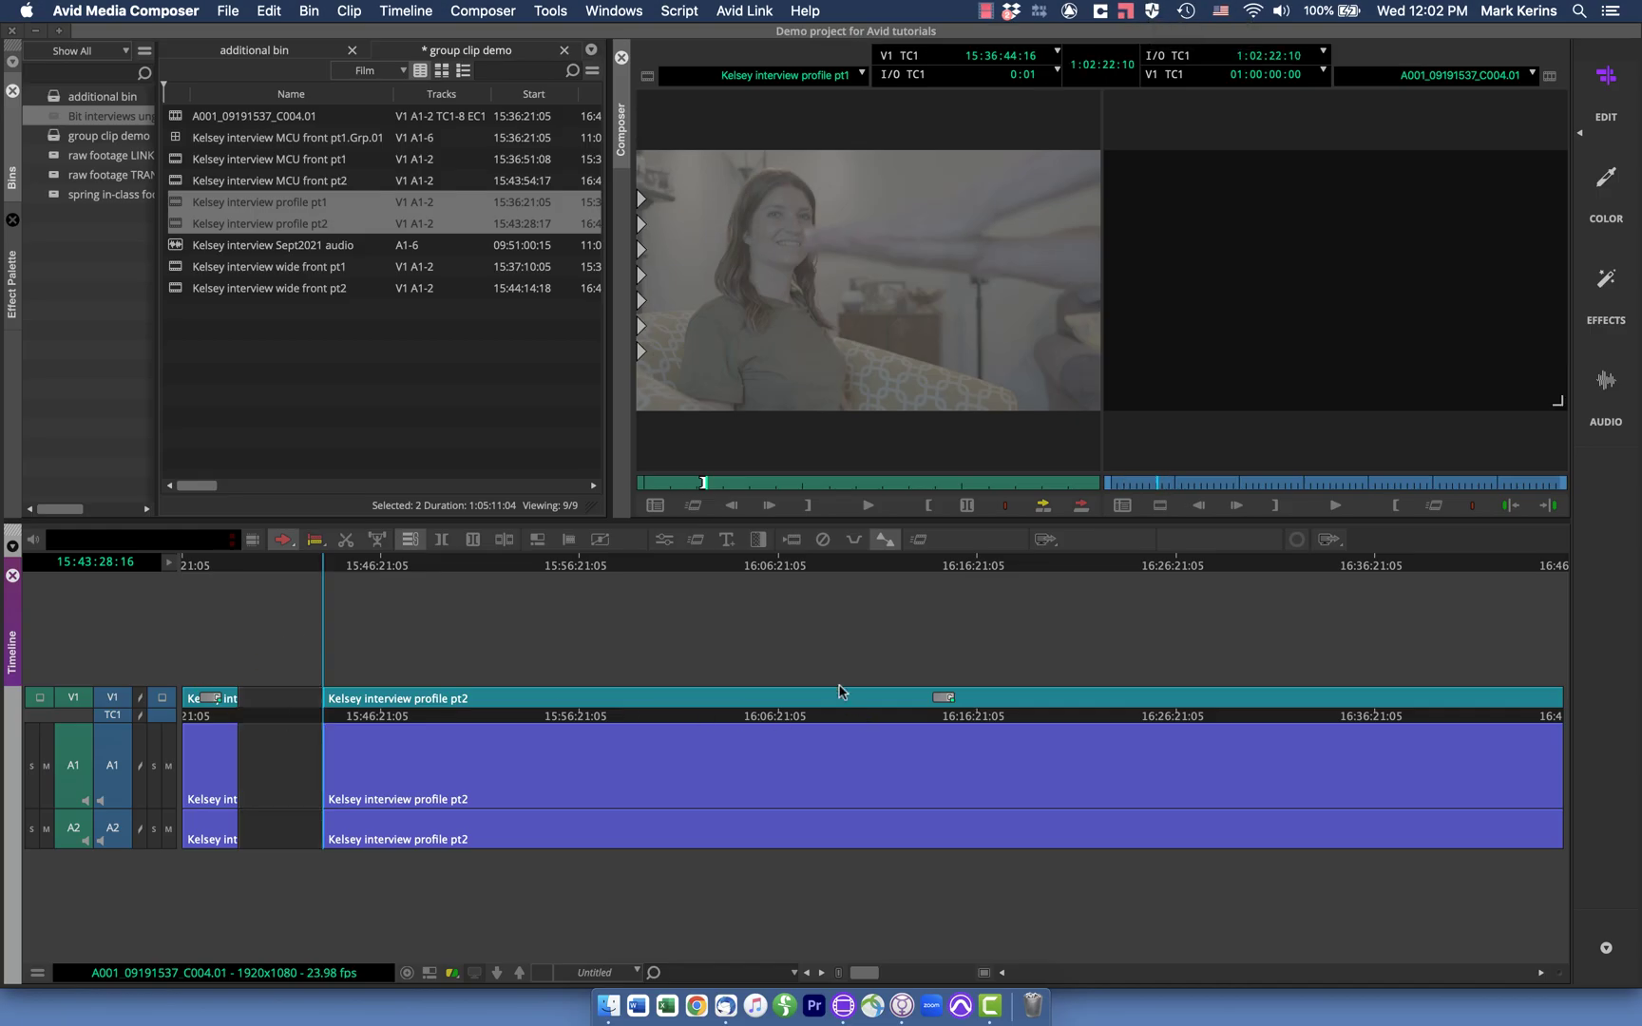
pyautogui.click(174, 248)
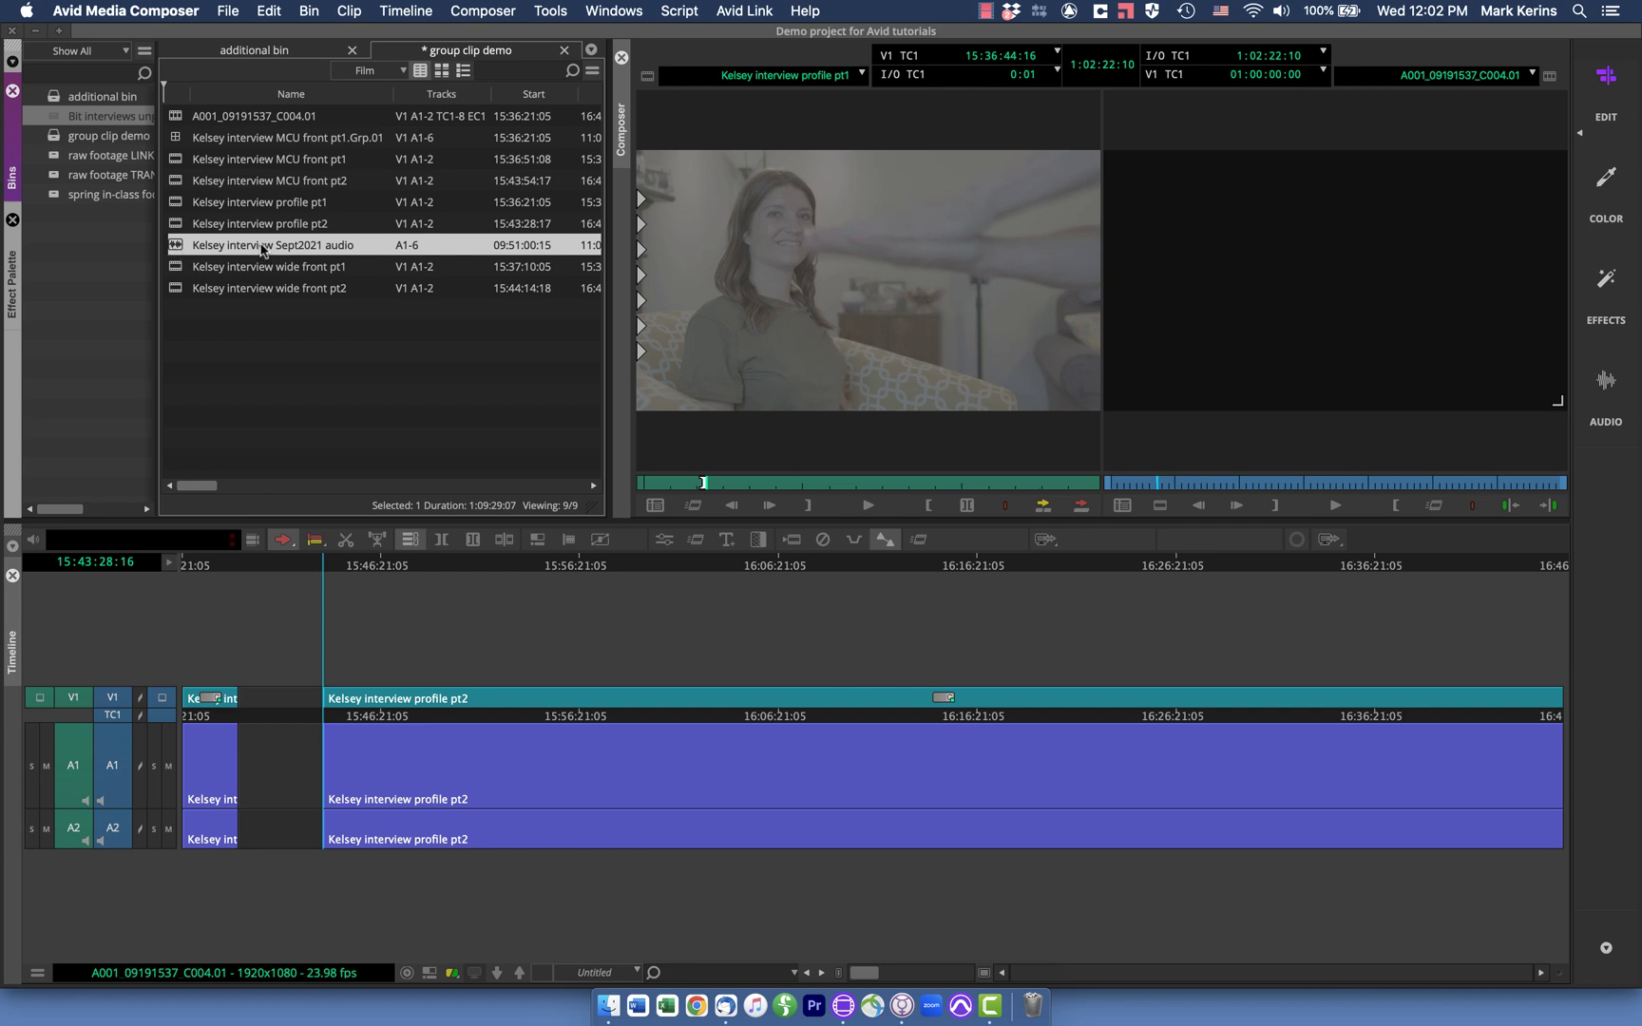
# AutoSequence wide front pt1 and pt2 into A003_09191538_C003.01.
pyautogui.click(172, 267)
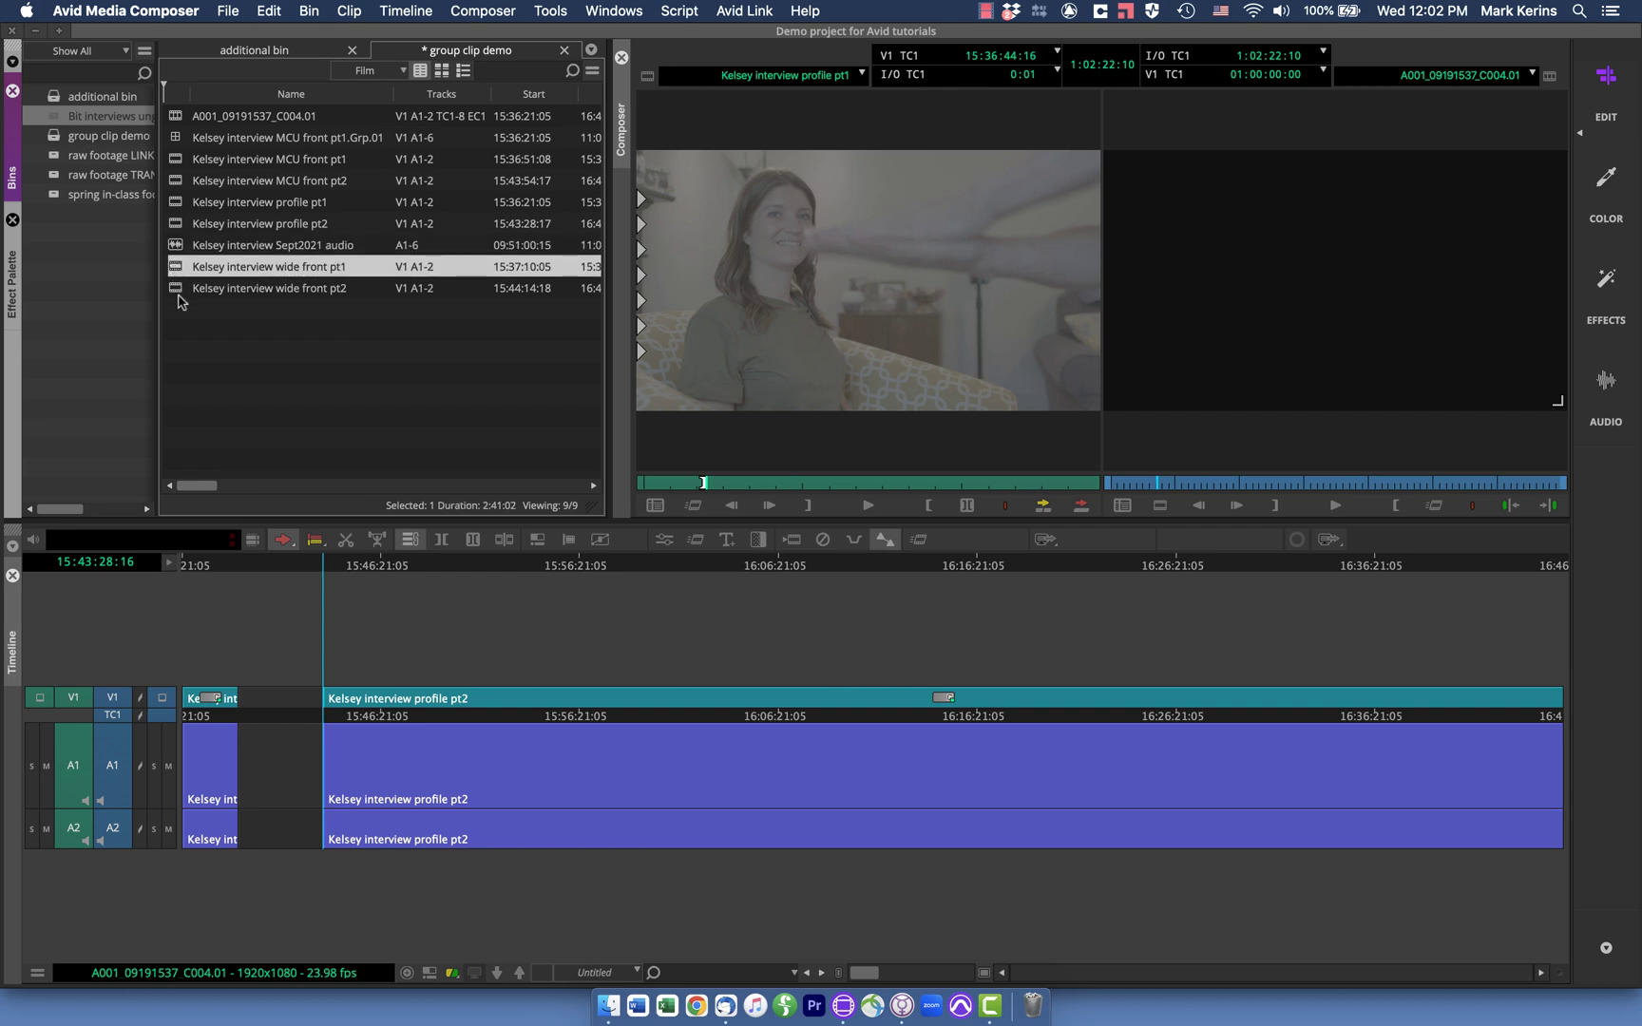
pyautogui.keyDown('shift'); pyautogui.click(178, 289); pyautogui.keyUp('shift')
pyautogui.rightClick(171, 283)
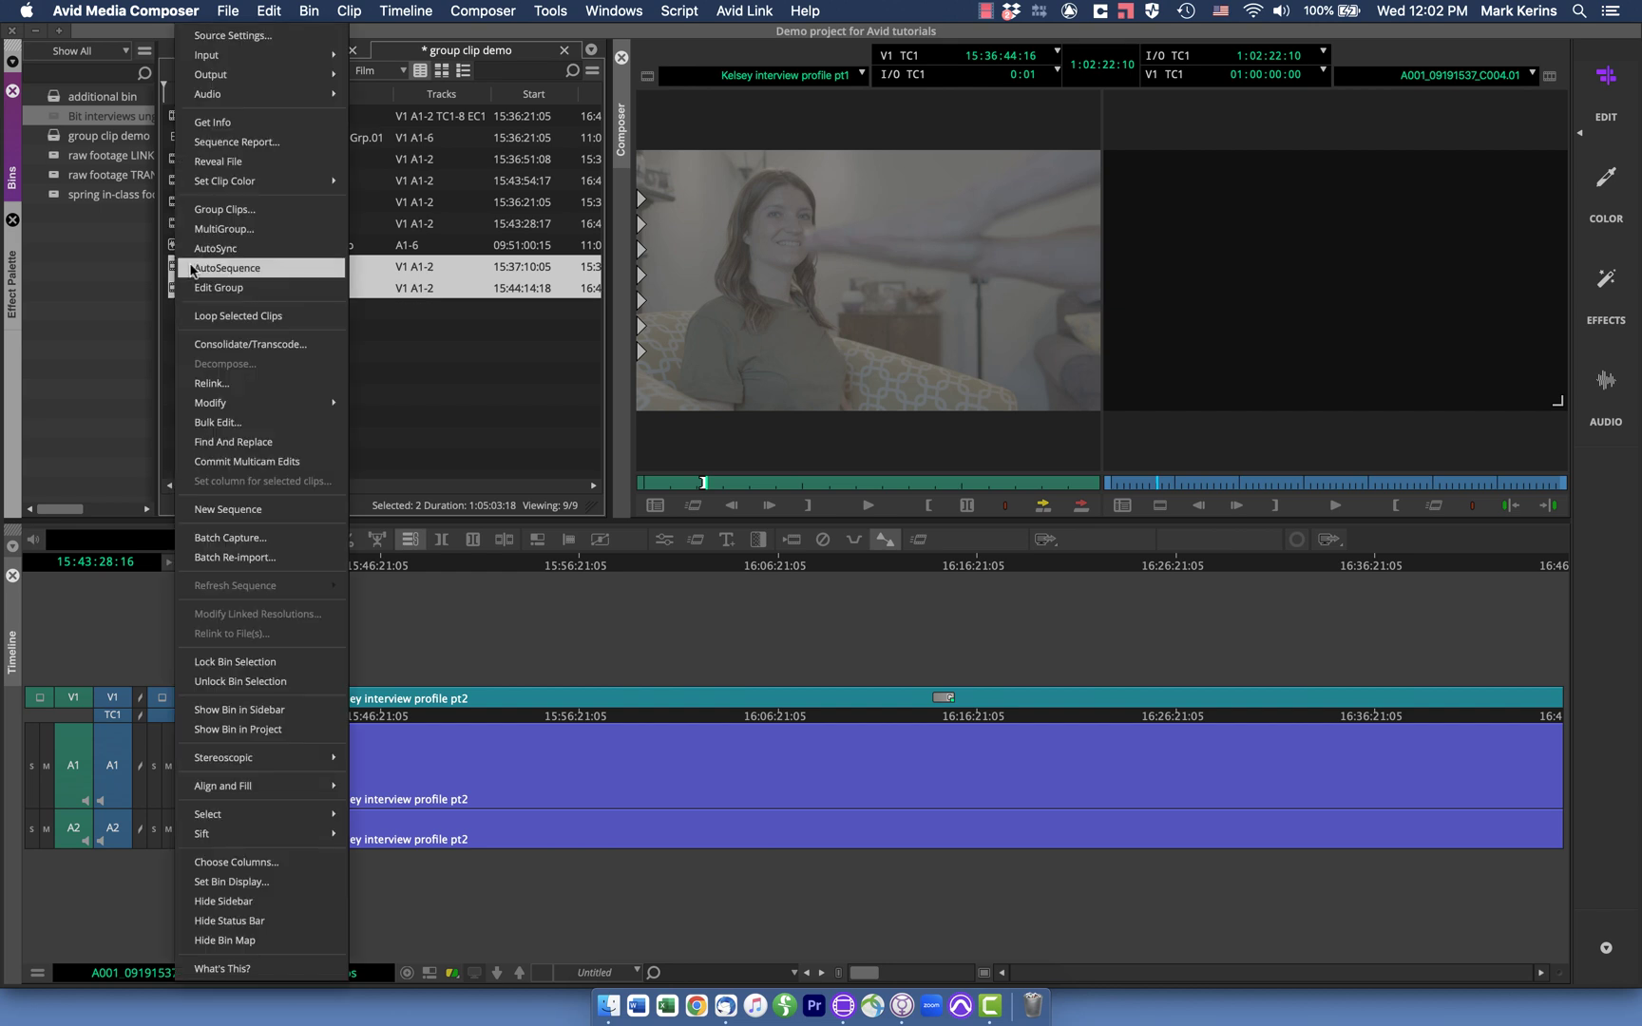
pyautogui.click(191, 269)
pyautogui.click(779, 552)
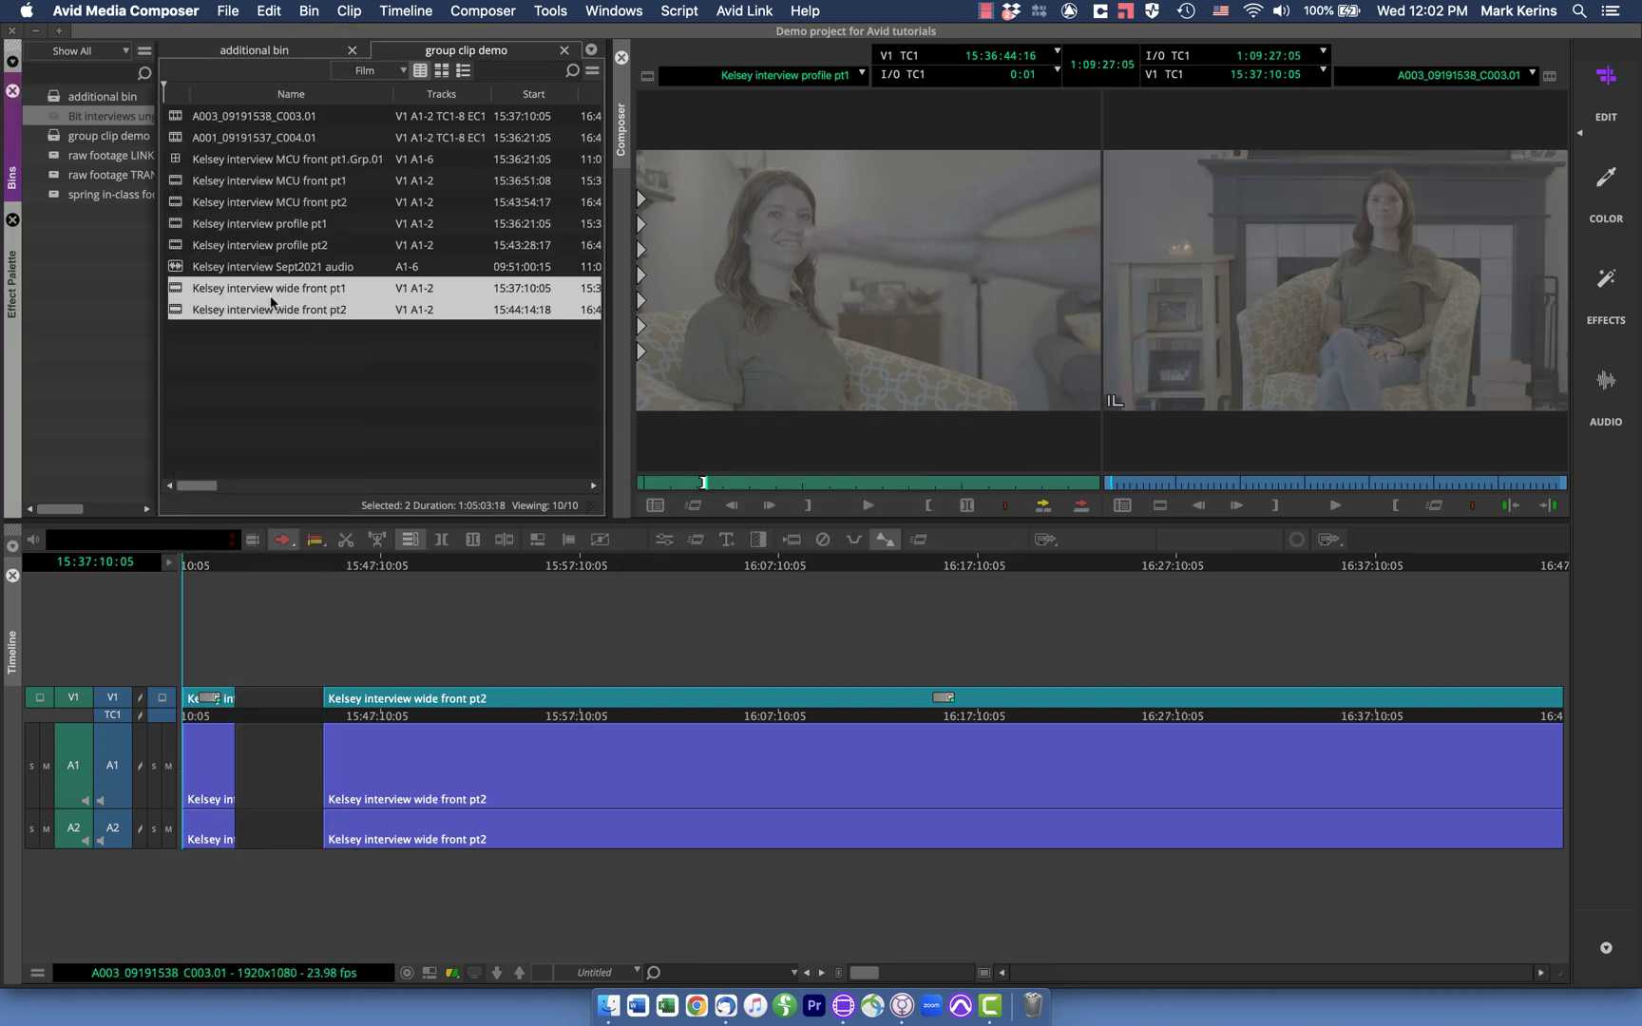
# AutoSequence MCU front pt1 and pt2 into A005_09191537_C003.01.
pyautogui.click(175, 182)
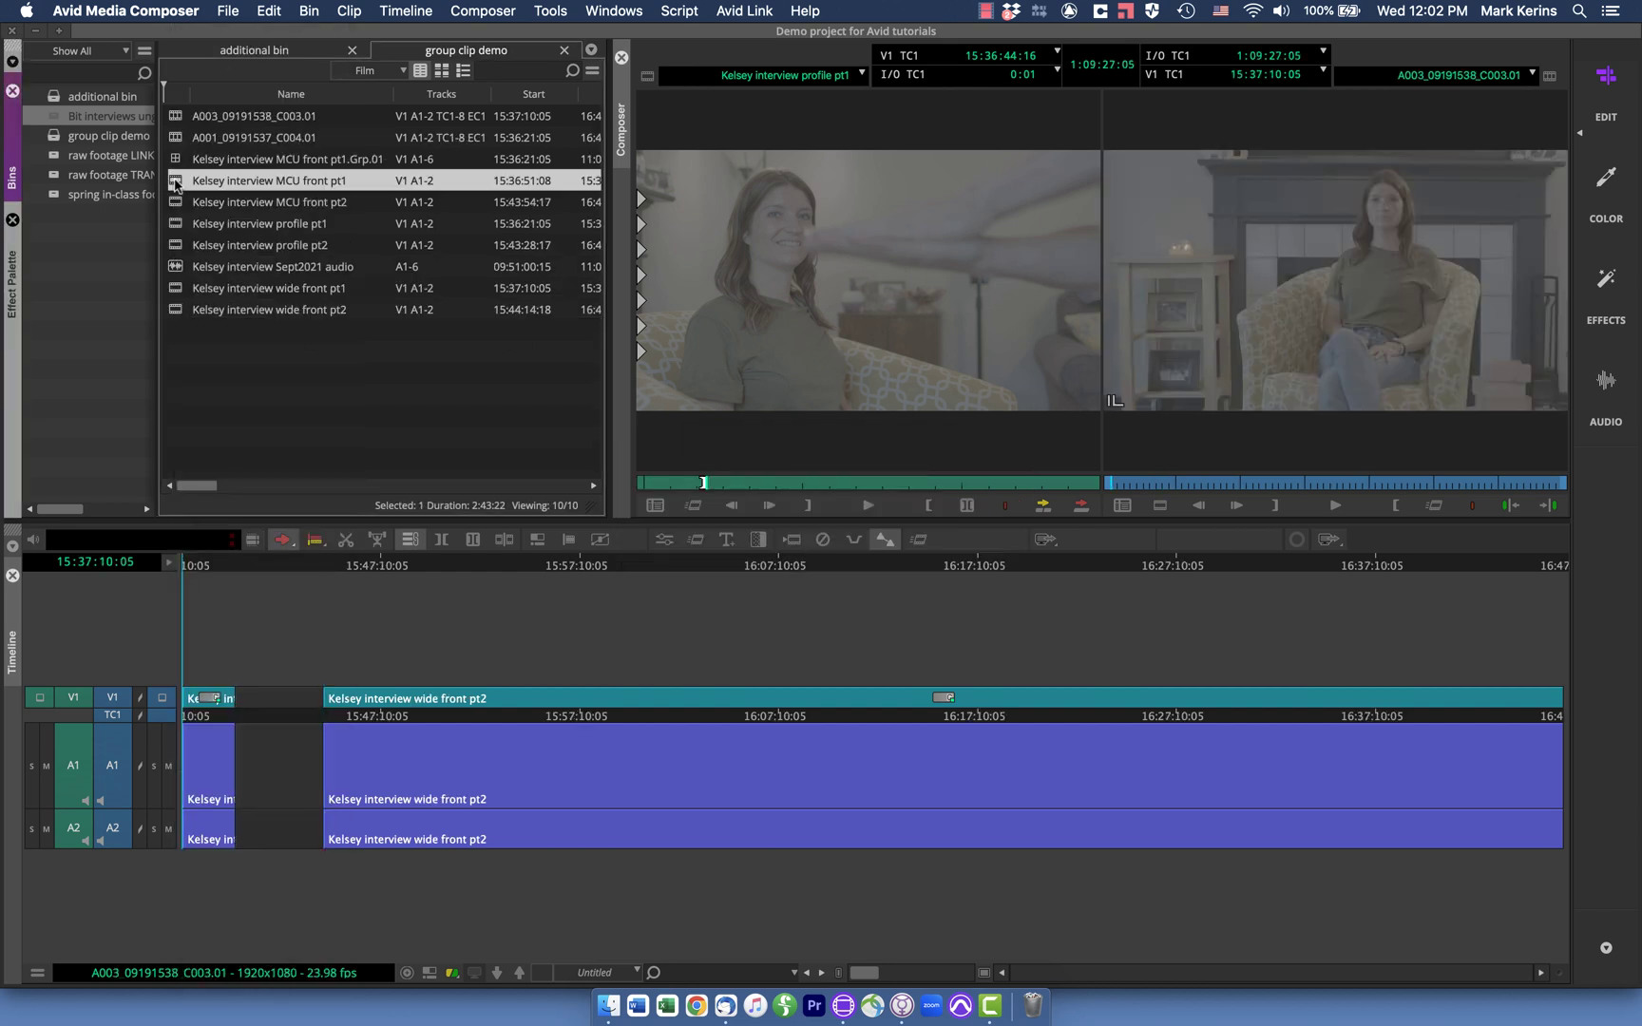
pyautogui.hotkey('shift', 'Down')
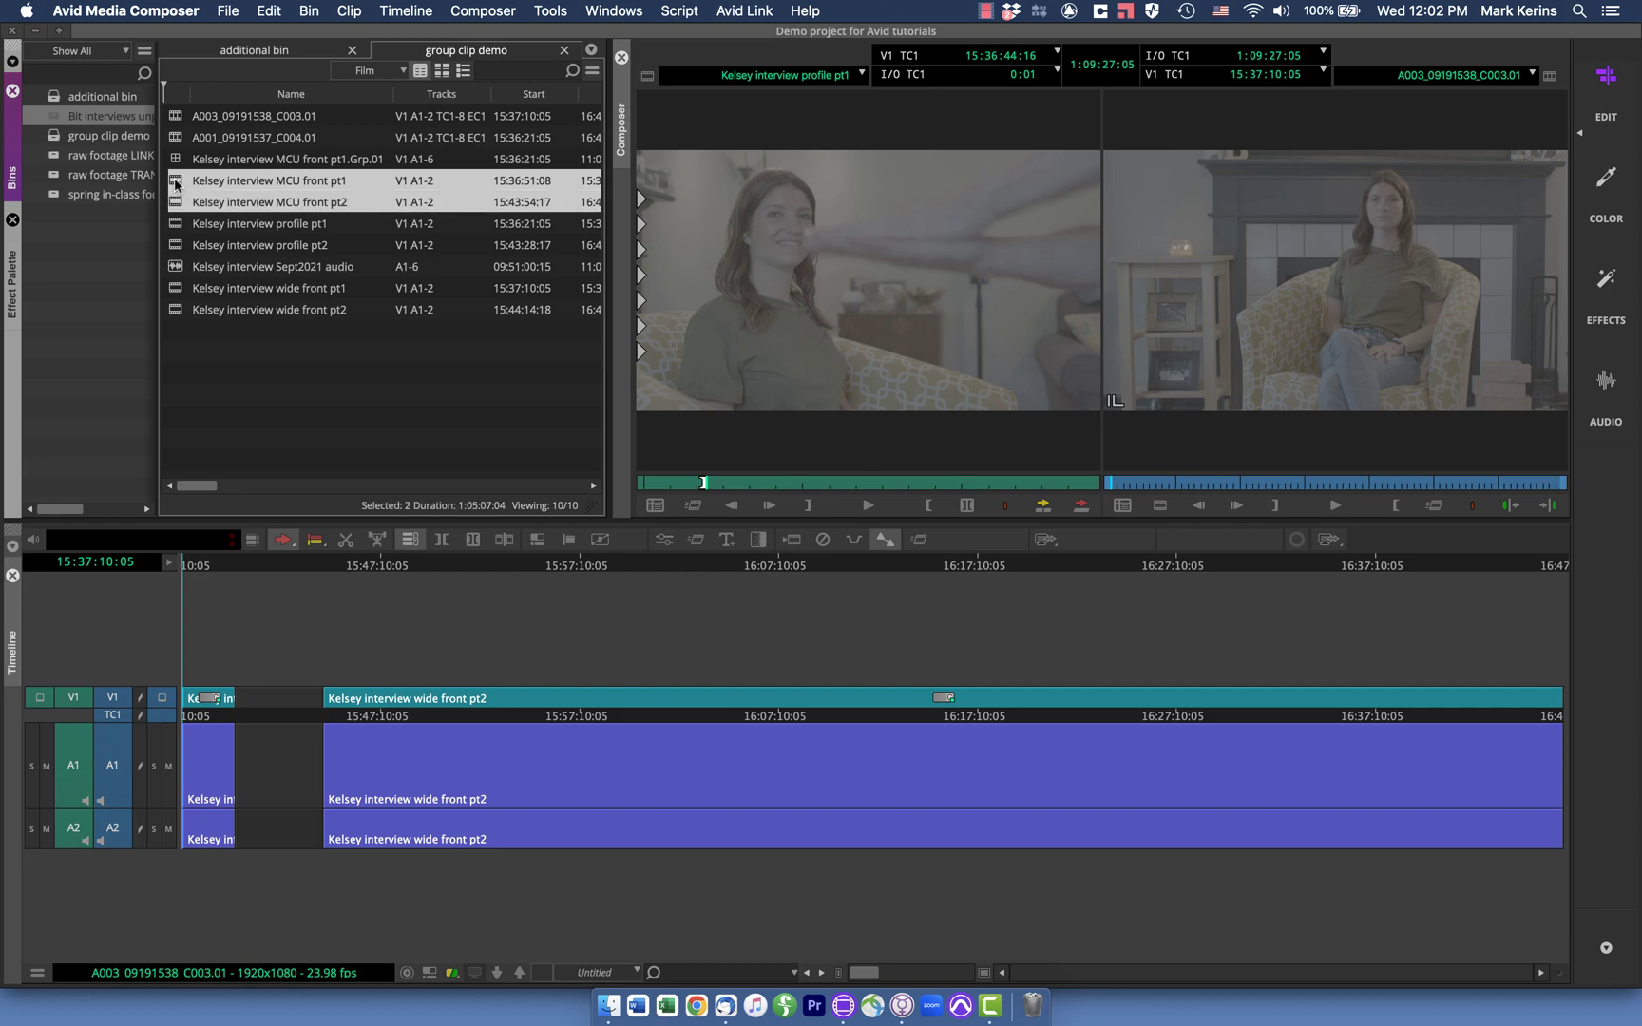
pyautogui.rightClick(174, 182)
pyautogui.click(205, 269)
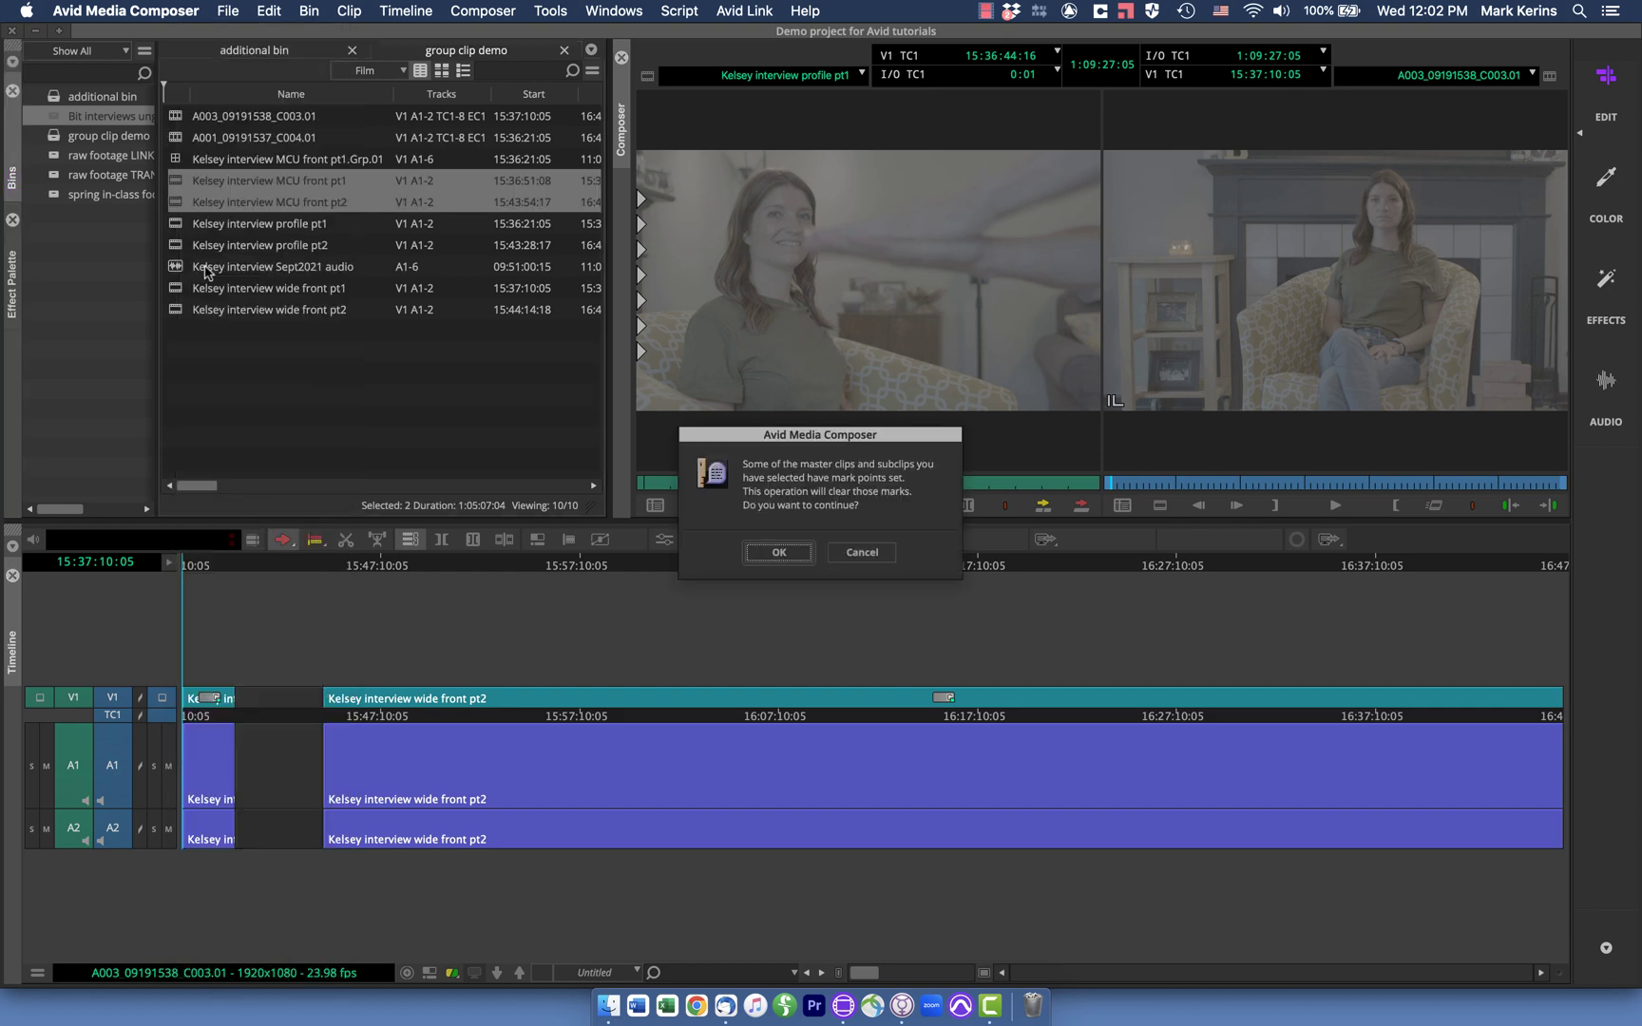
pyautogui.click(776, 553)
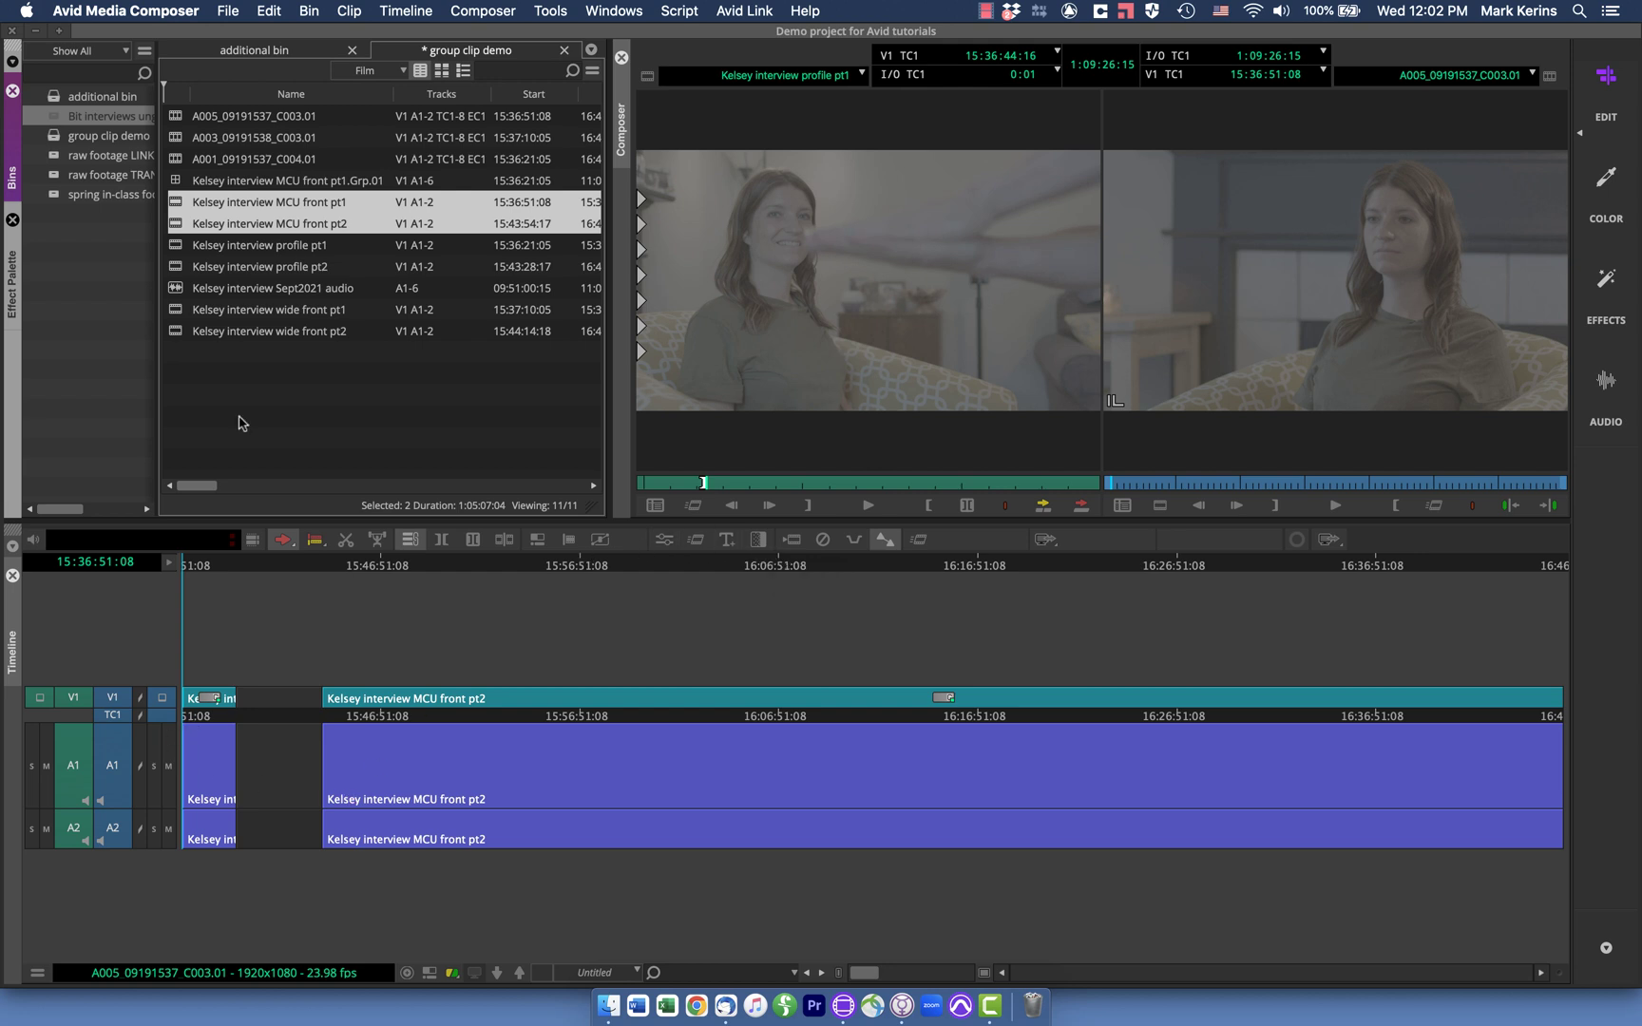
# Open Kelsey interview MCU front pt1.Grp.01 with Edit Group, showing tracks V1–V3 and A1–A4.
pyautogui.click(171, 158)
pyautogui.click(171, 137)
pyautogui.click(172, 116)
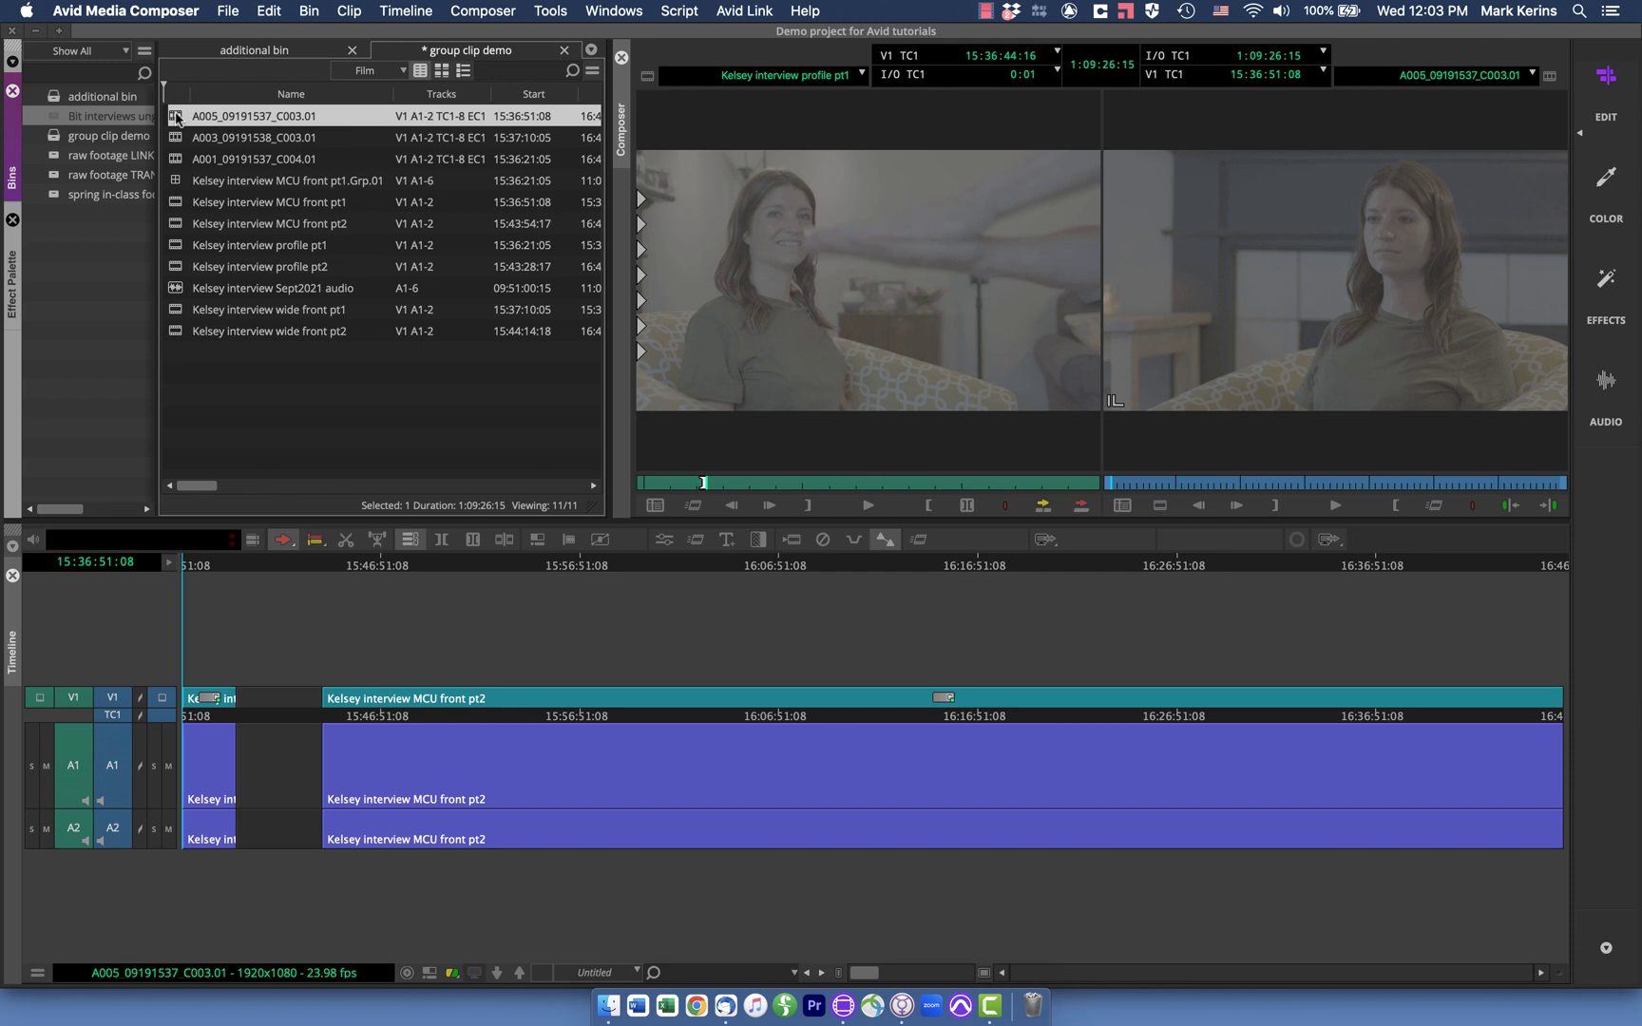
pyautogui.click(175, 183)
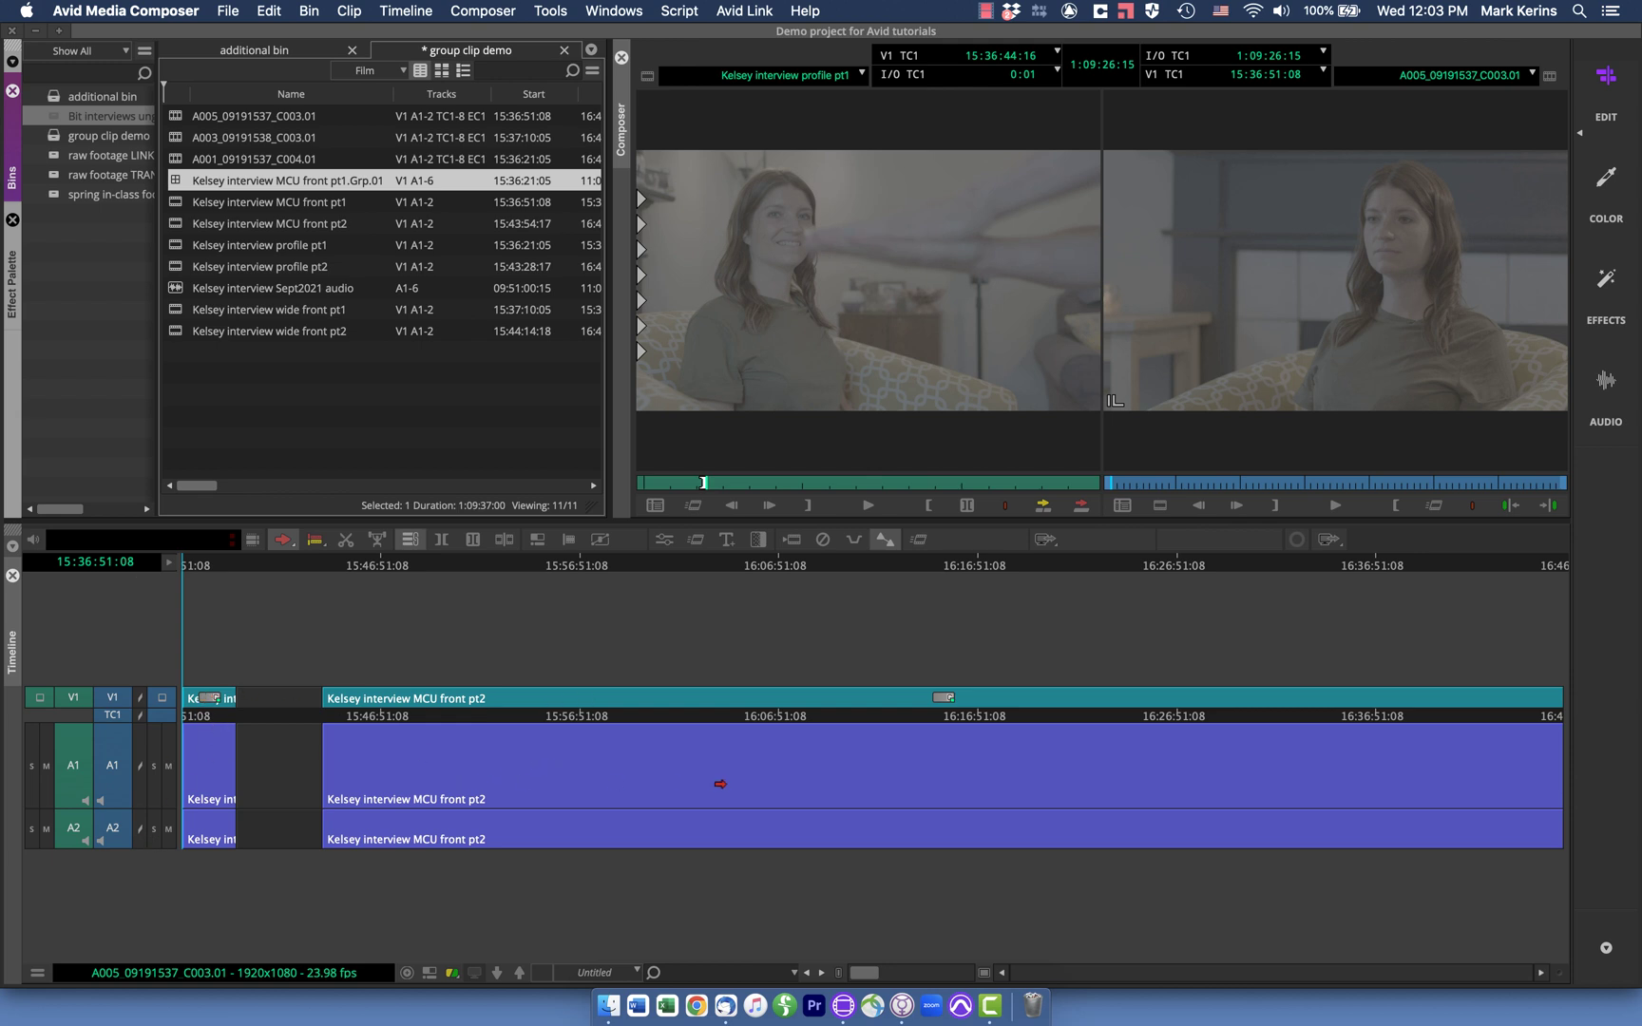
pyautogui.click(266, 663)
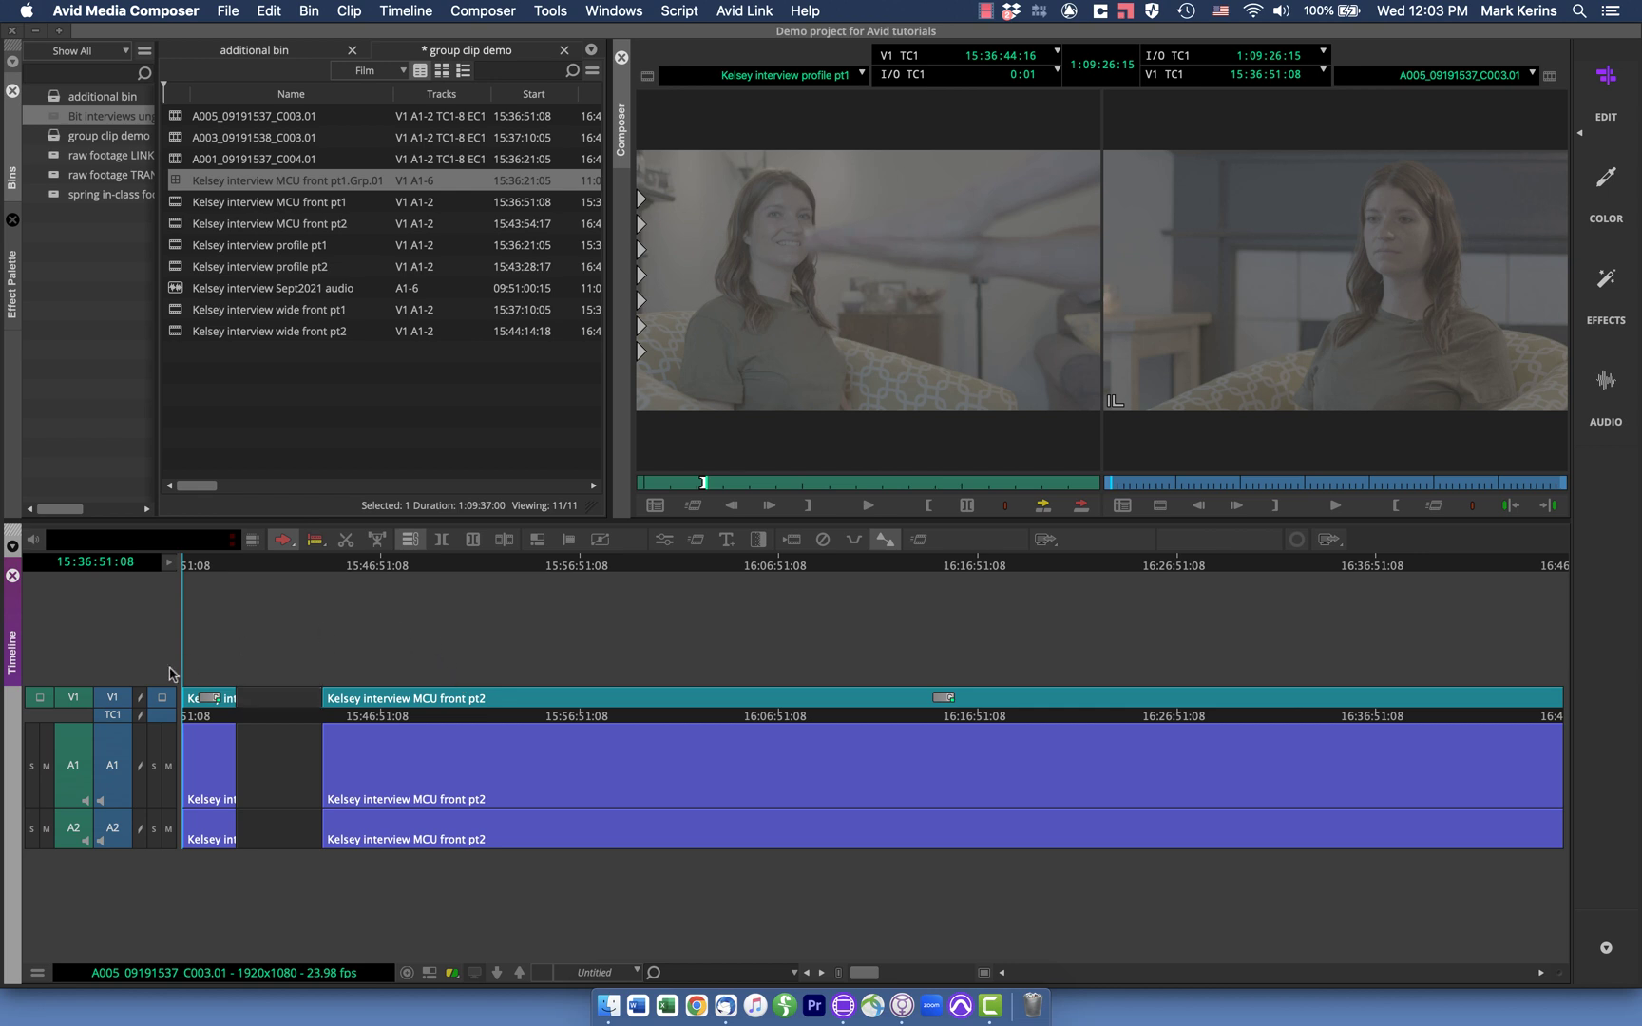
pyautogui.click(178, 185)
pyautogui.rightClick(178, 185)
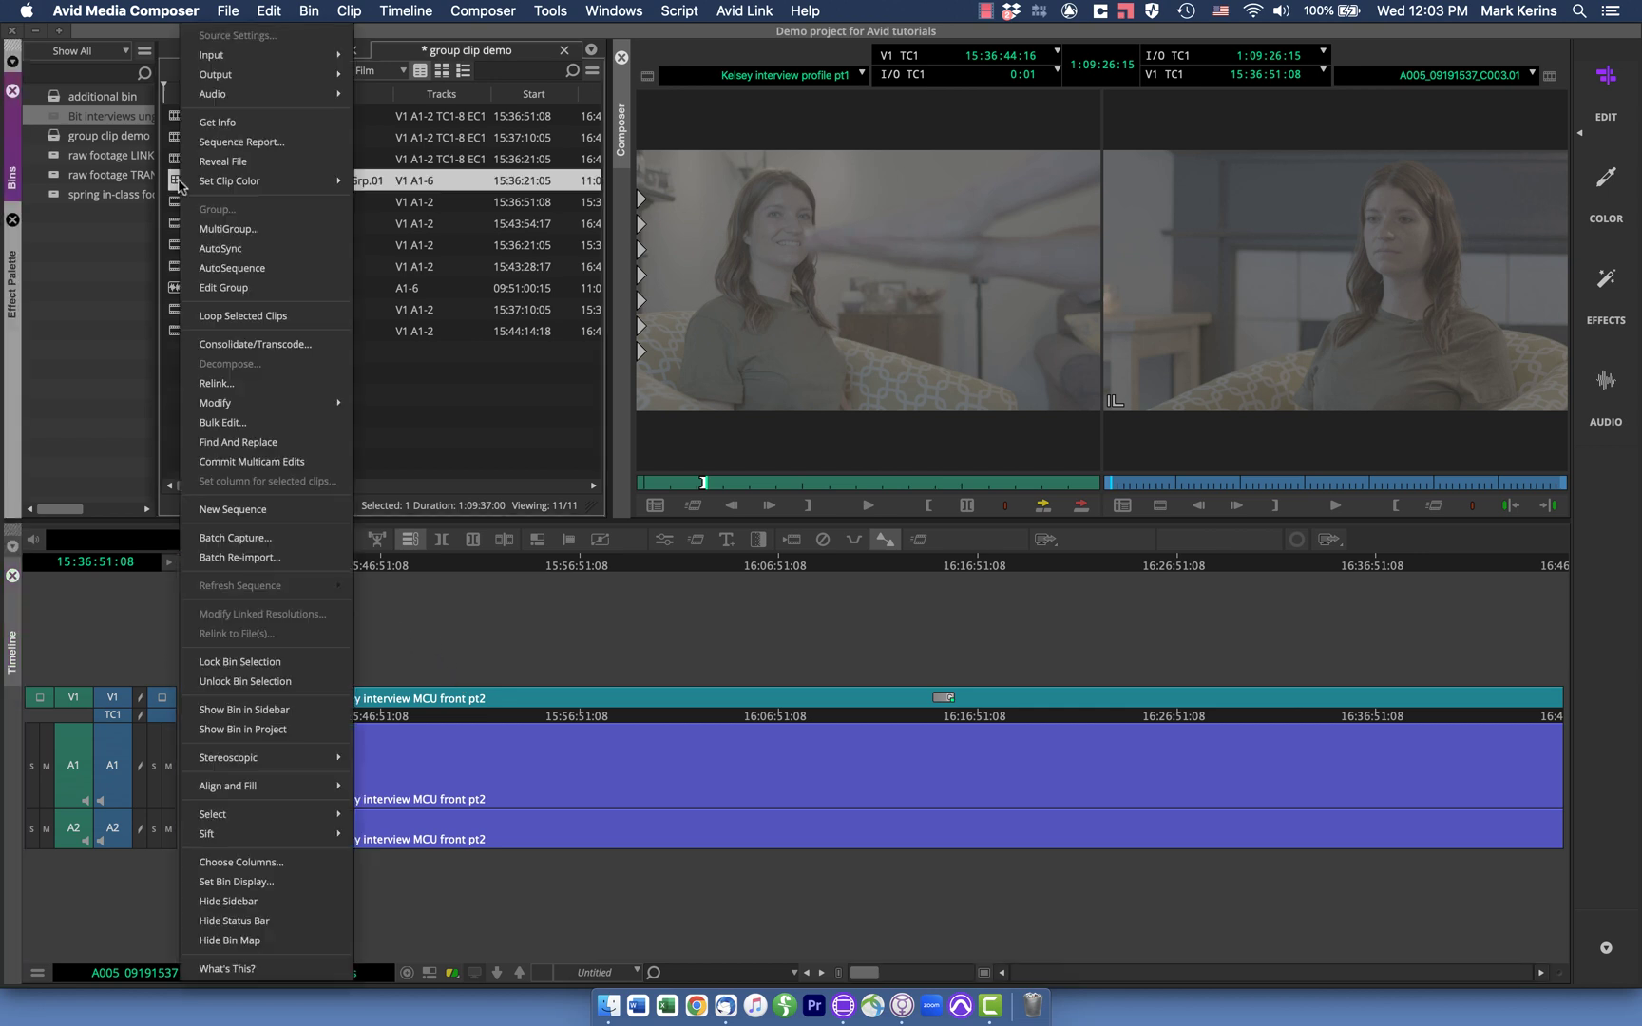
pyautogui.click(259, 289)
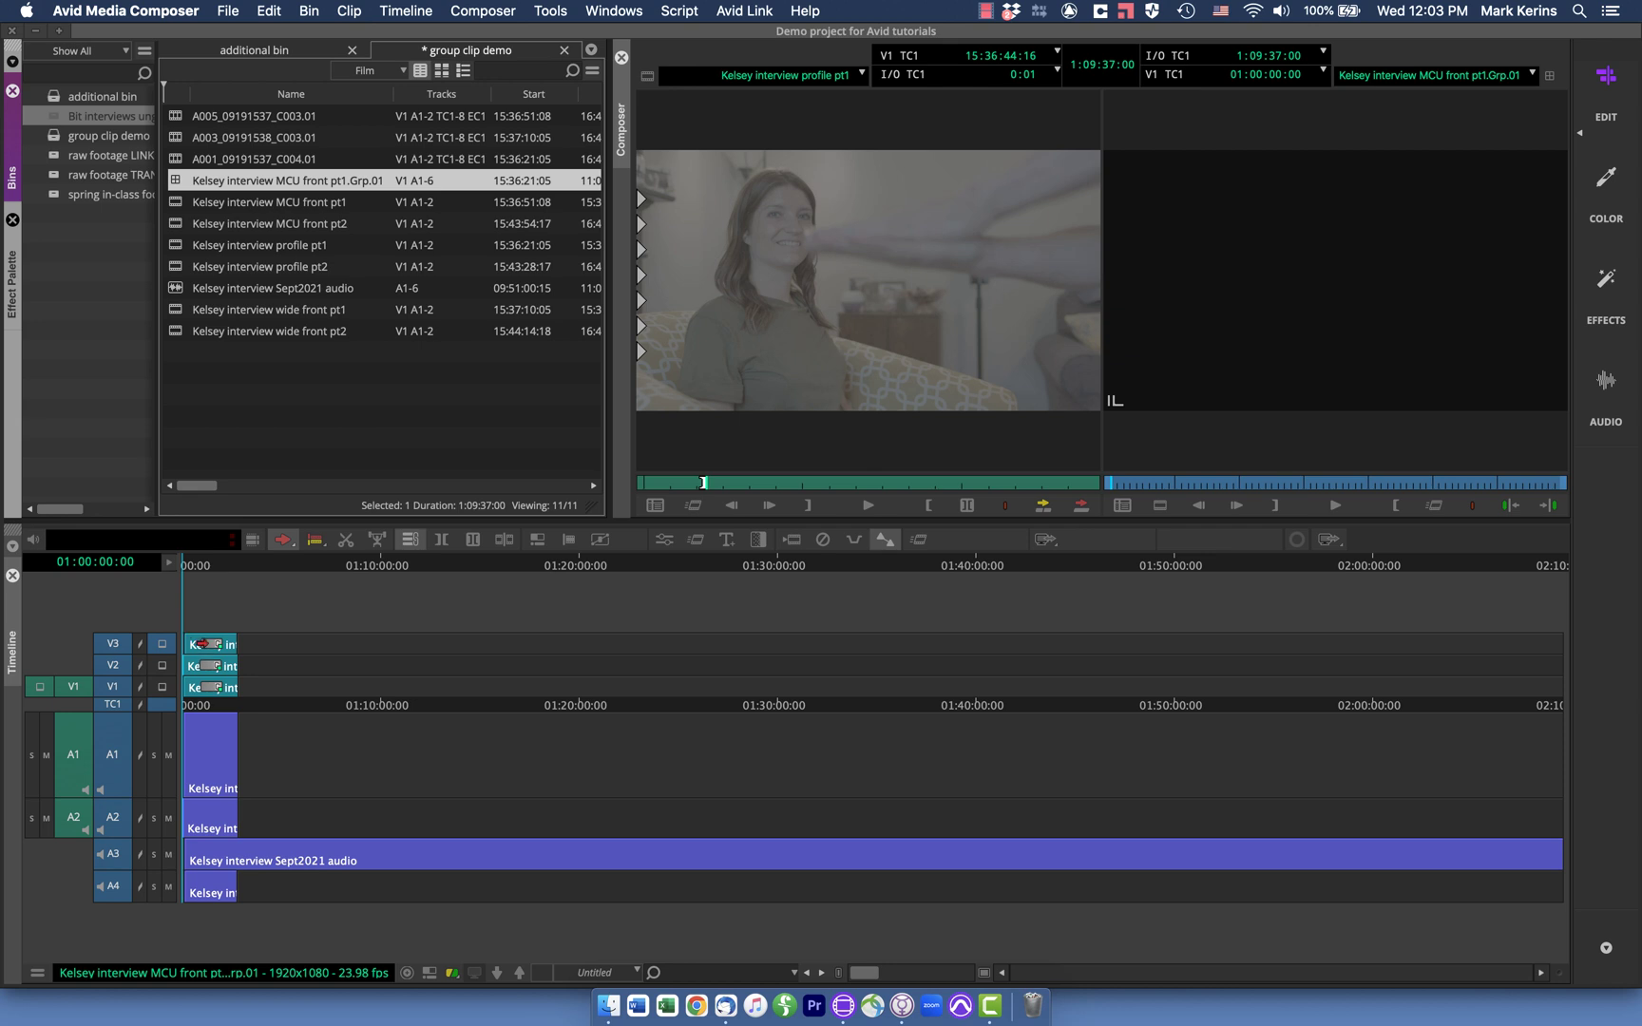
# Move every camera and audio segment about four minutes later, leaving an empty gap at the start.
pyautogui.moveTo(195, 611); pyautogui.dragTo(1419, 839)
pyautogui.moveTo(204, 666); pyautogui.dragTo(289, 818)
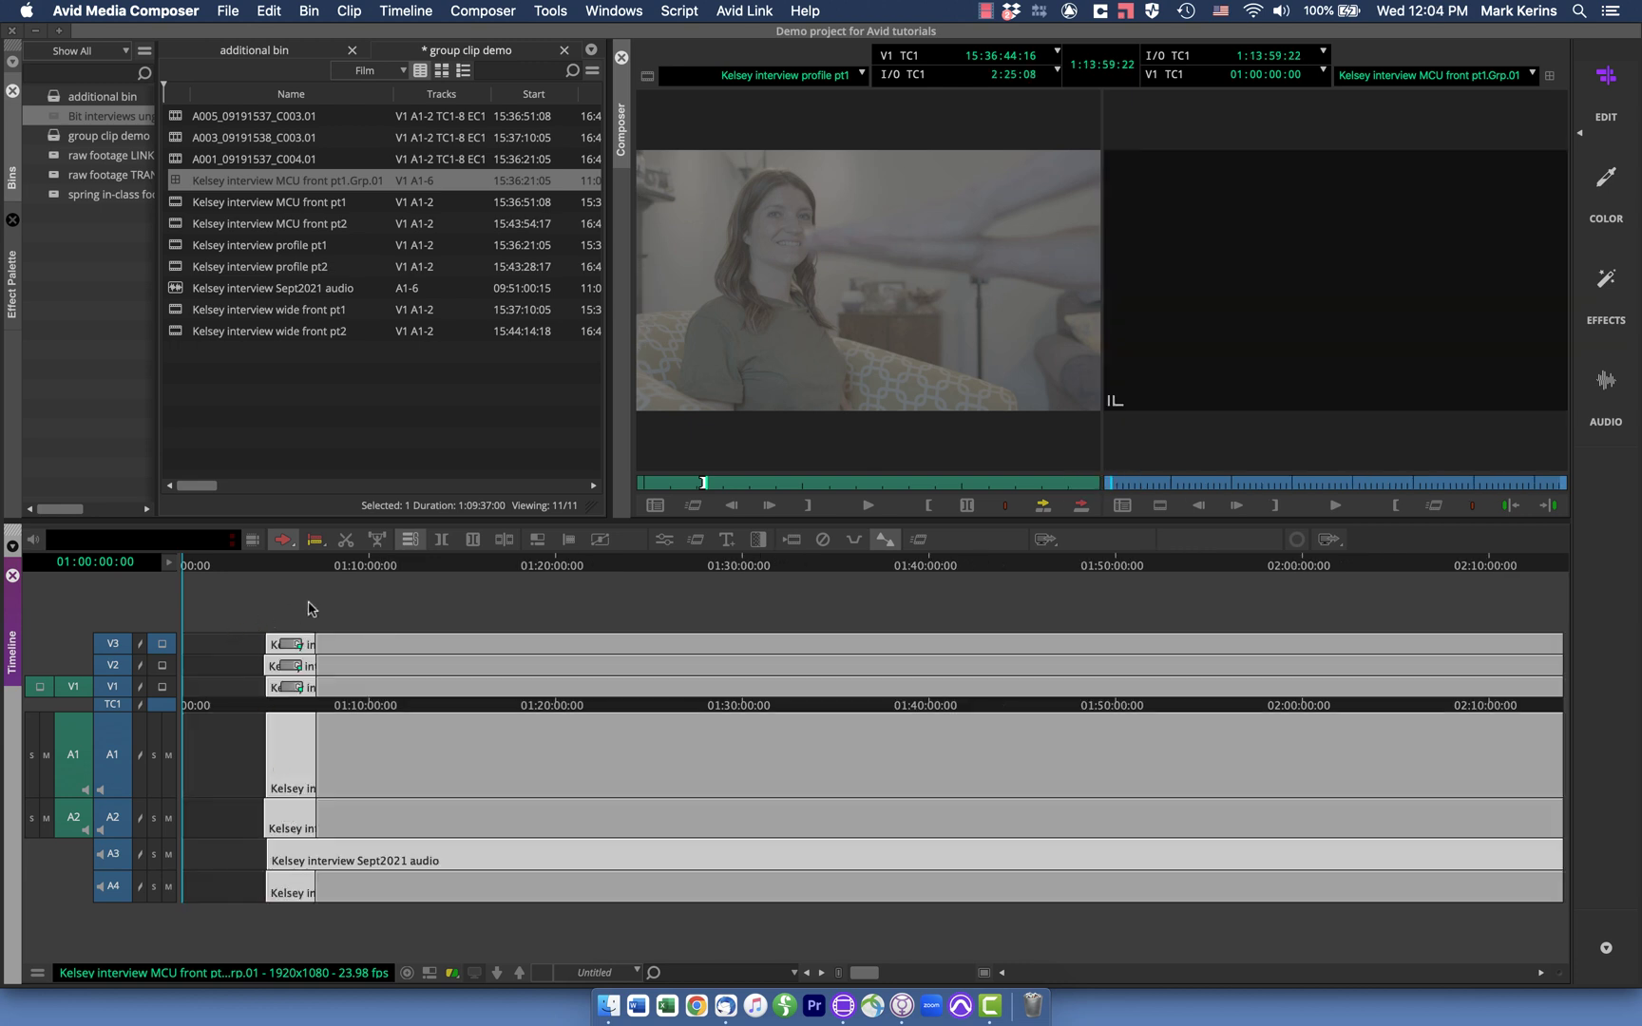
pyautogui.click(174, 159)
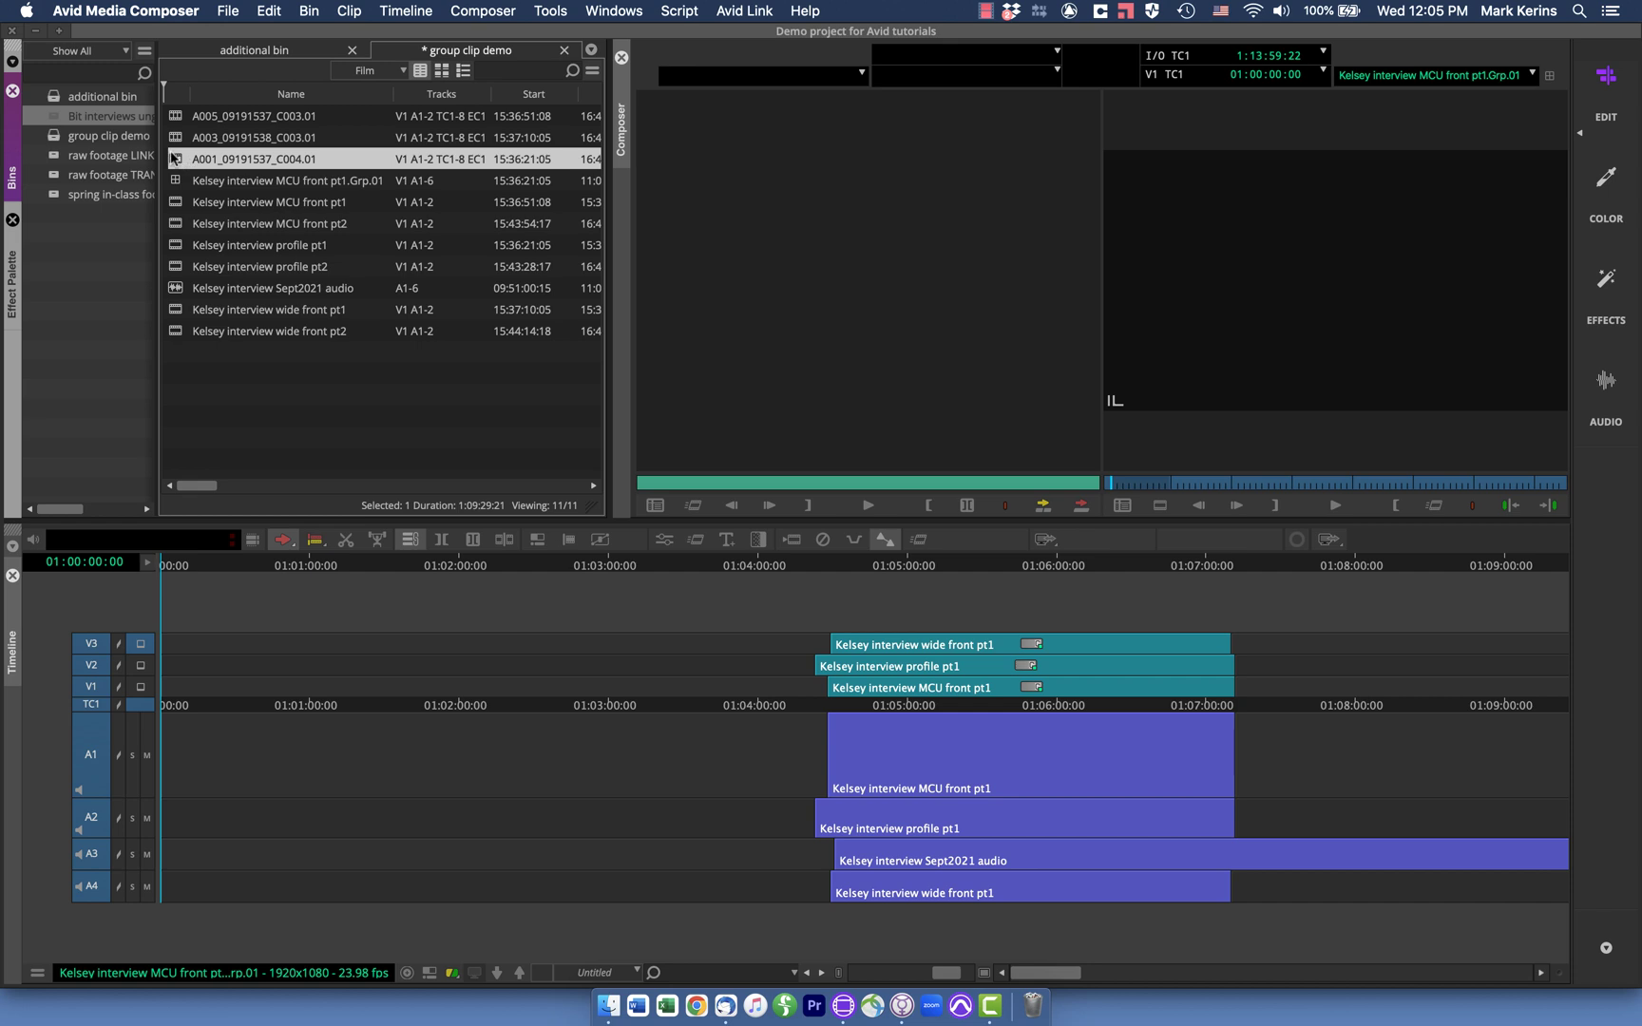
pyautogui.press('Up')
pyautogui.press('Up')
pyautogui.press('Down')
pyautogui.press('Down')
pyautogui.click(1139, 623)
pyautogui.hotkey('ctrl', '[')
pyautogui.hotkey('ctrl', '[')
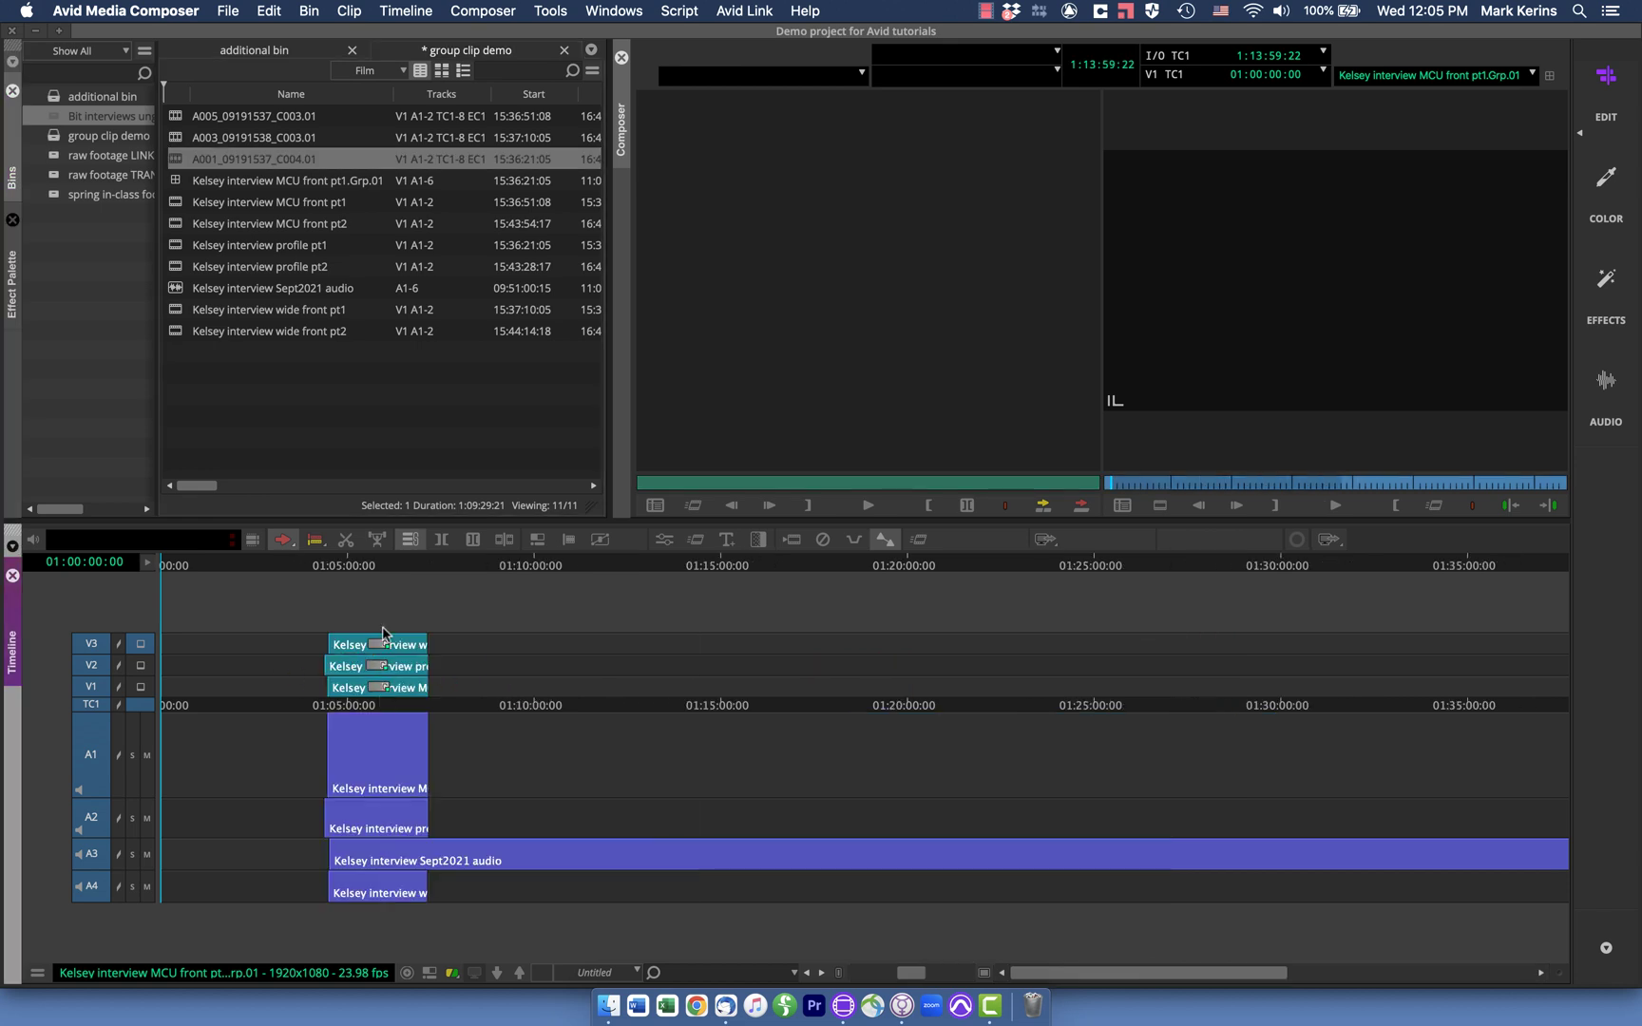
# Overwrite the A001_09191537_C004.01 profile sequence onto V2 and A2, synced at profile pt1's start.
pyautogui.click(176, 161)
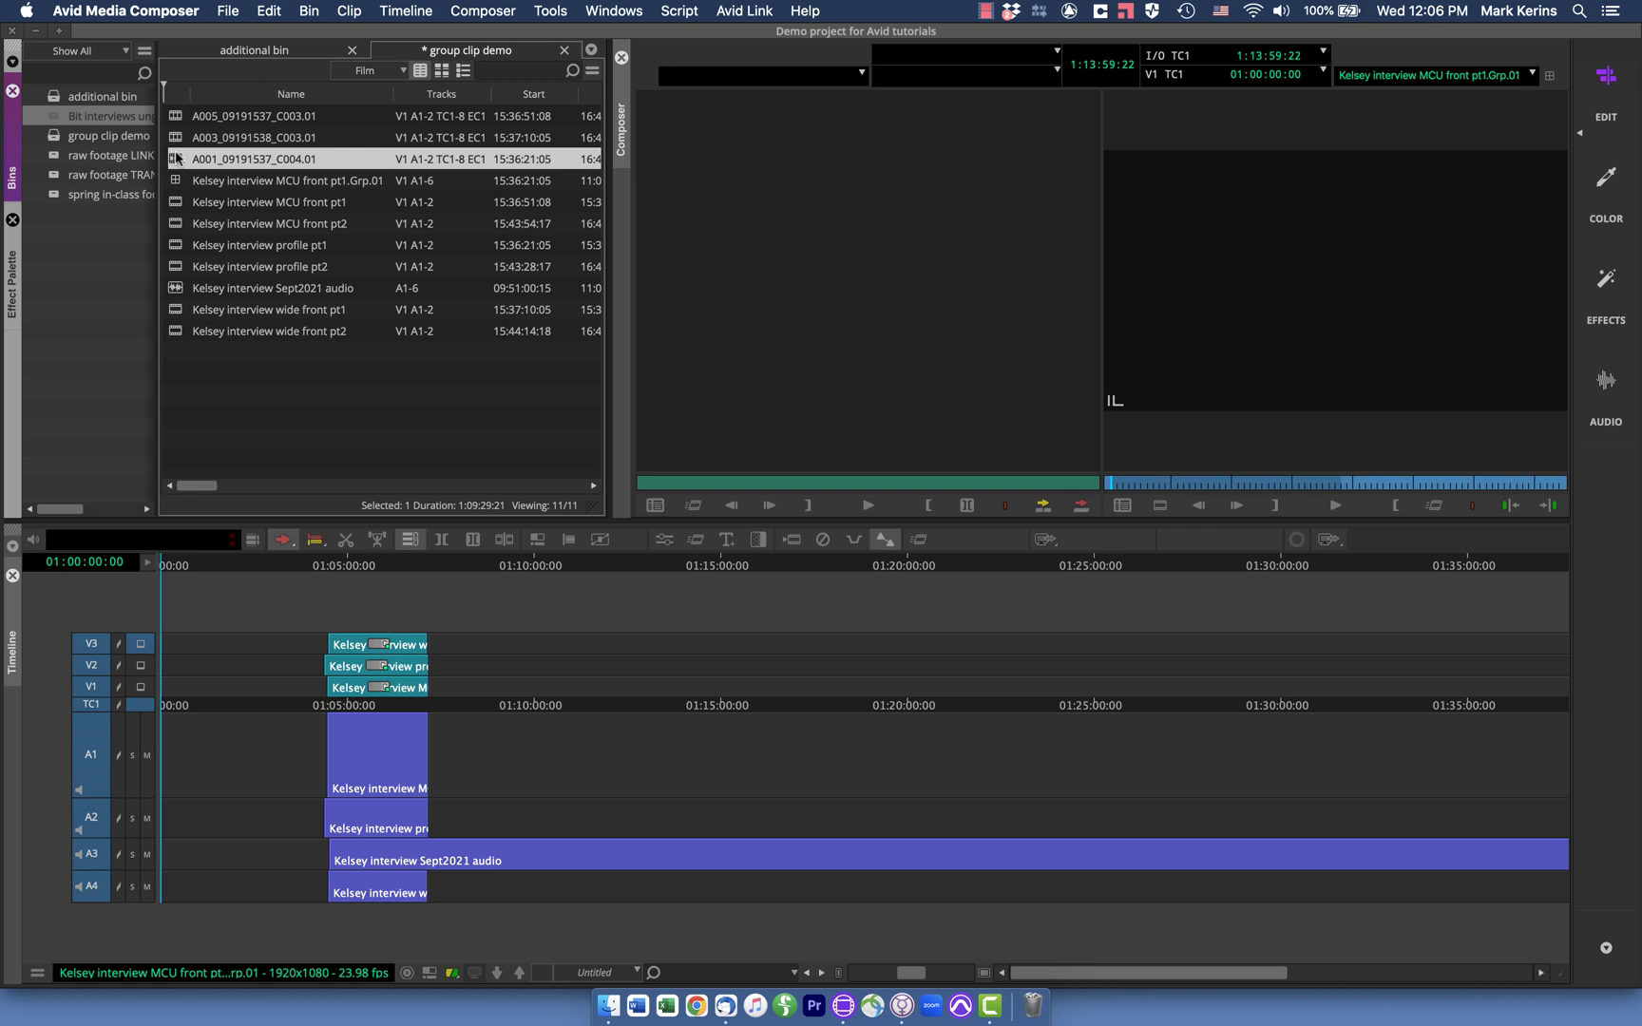
pyautogui.moveTo(177, 159); pyautogui.dragTo(823, 347)
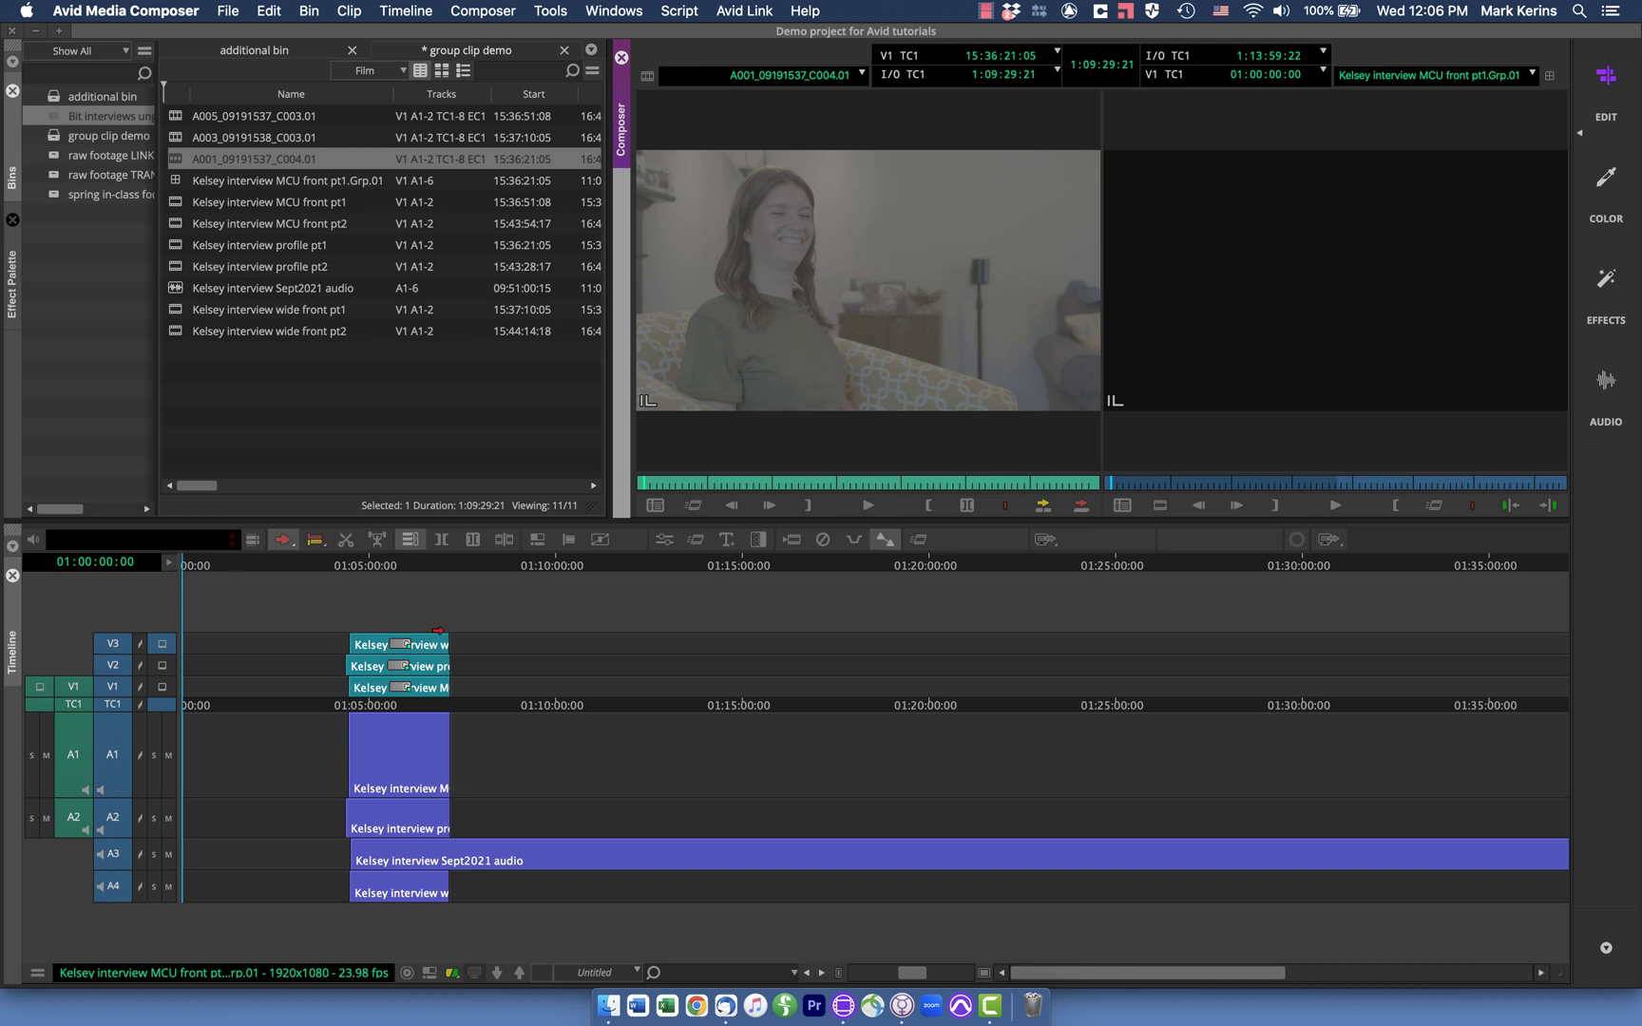
pyautogui.click(358, 567)
pyautogui.press('super+bracketright')
pyautogui.press('super+bracketright')
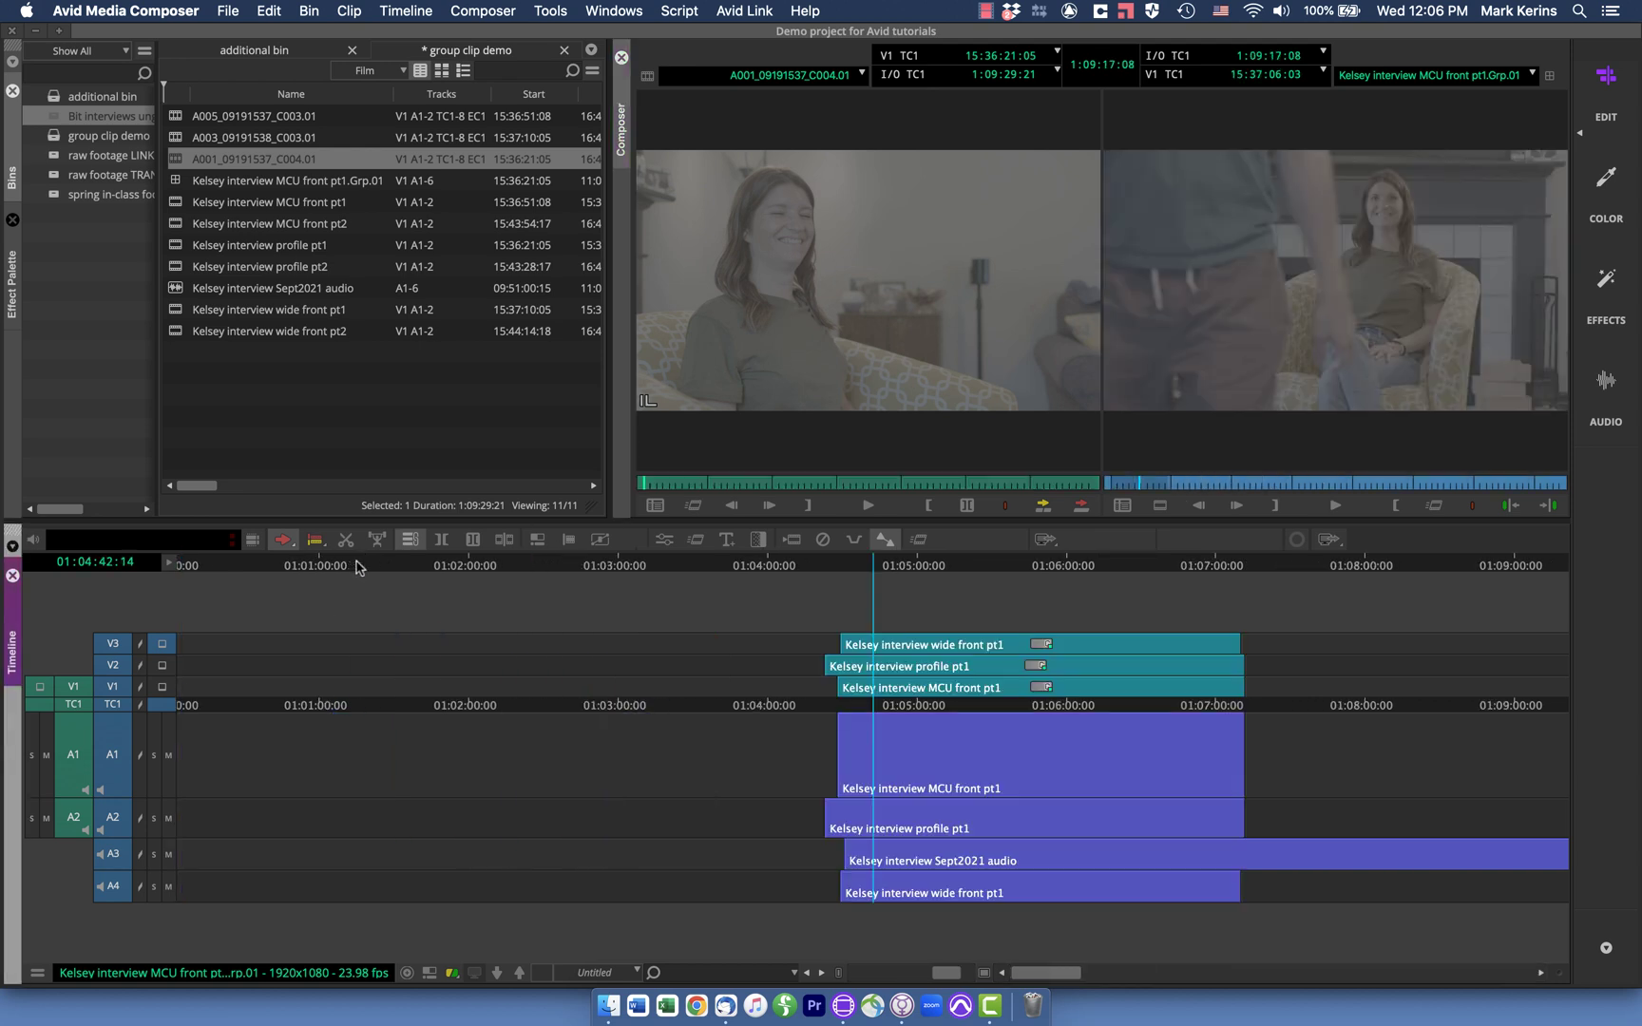
pyautogui.click(942, 663)
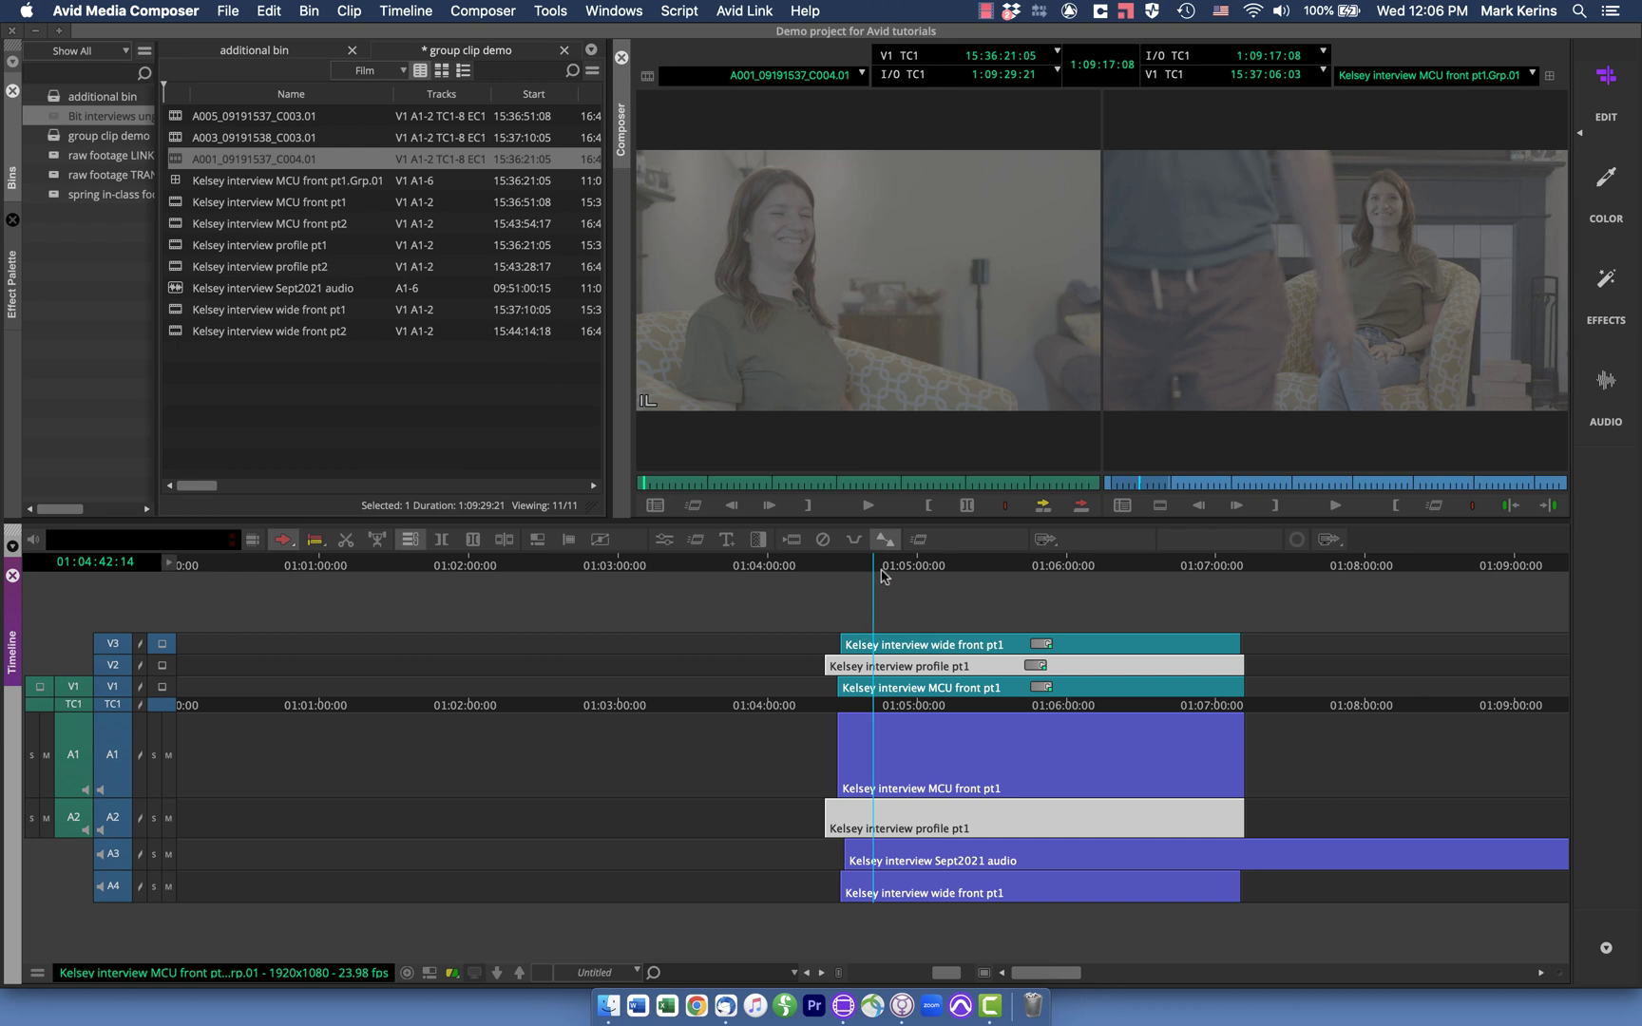
pyautogui.press('a')
pyautogui.press('a')
pyautogui.press('a')
pyautogui.press('a')
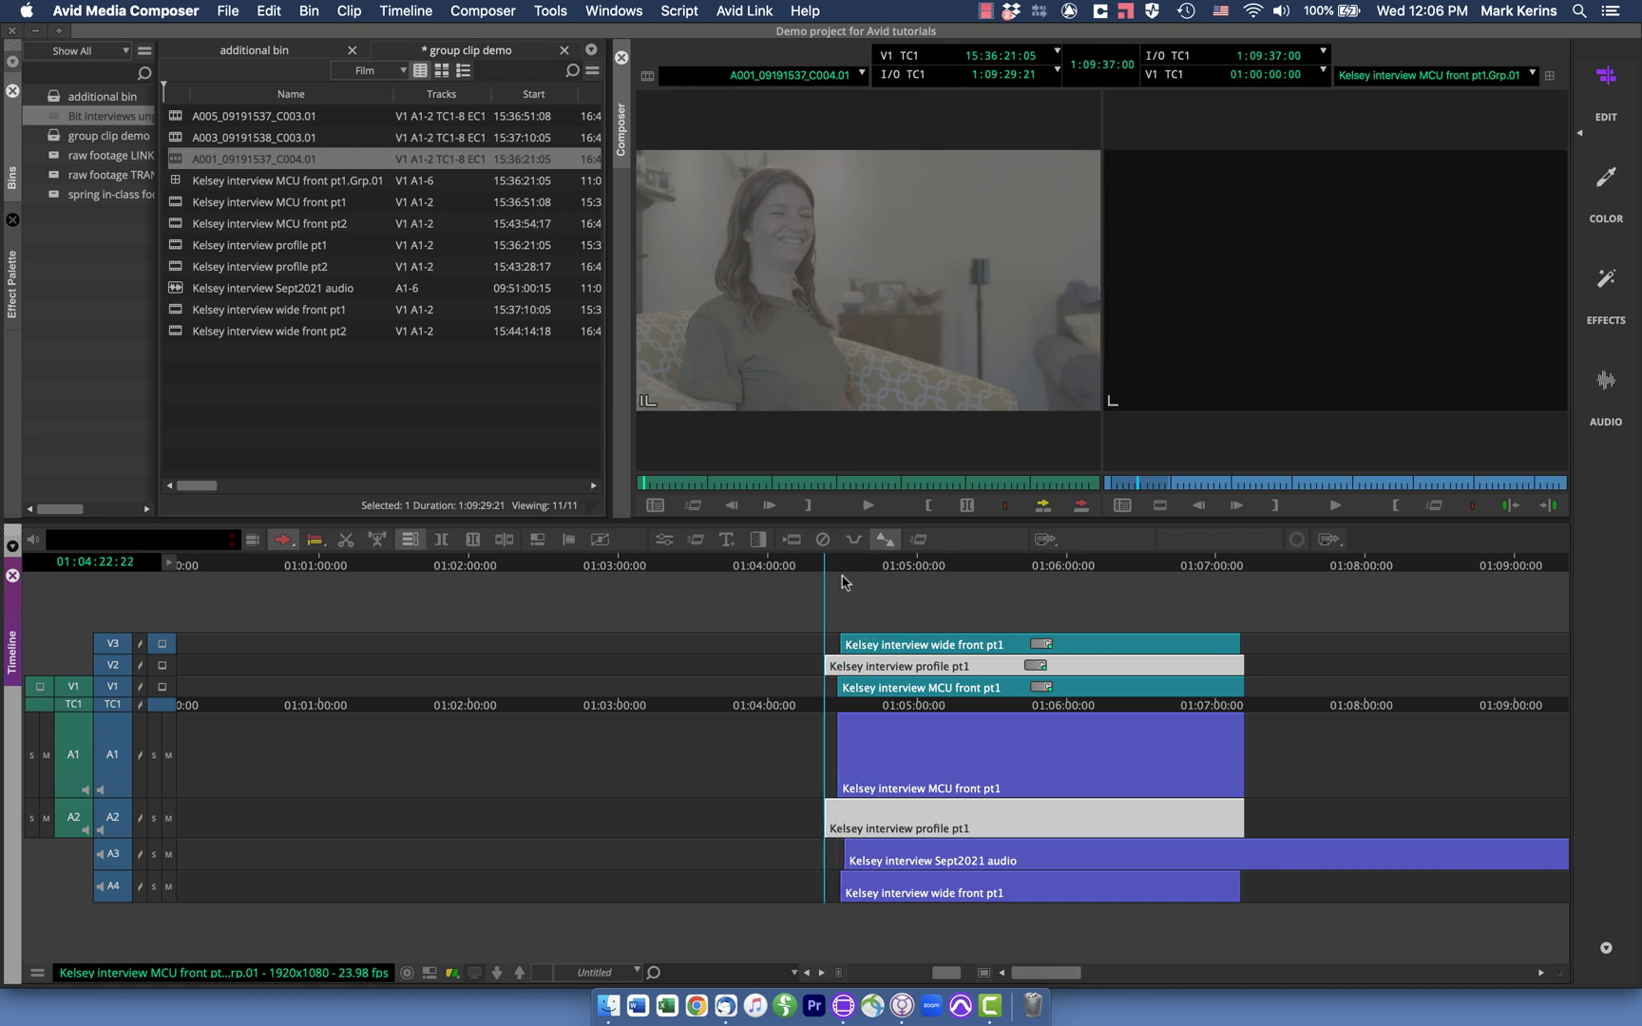
pyautogui.click(162, 665)
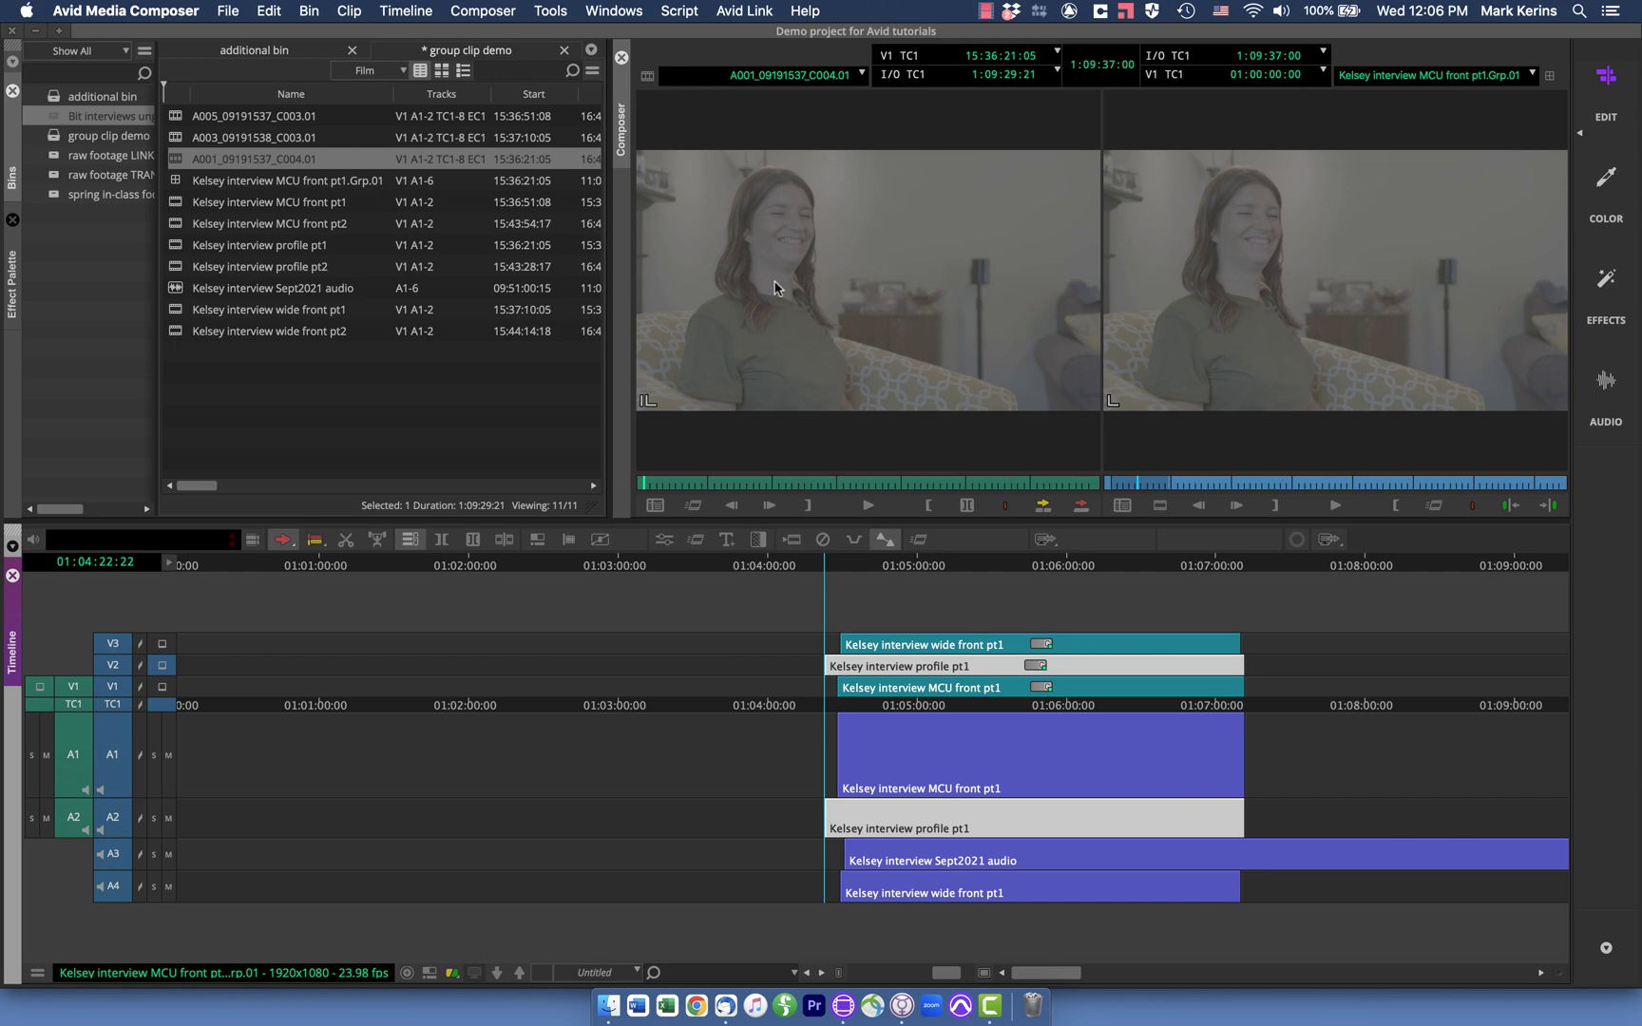
pyautogui.moveTo(774, 288); pyautogui.dragTo(825, 671)
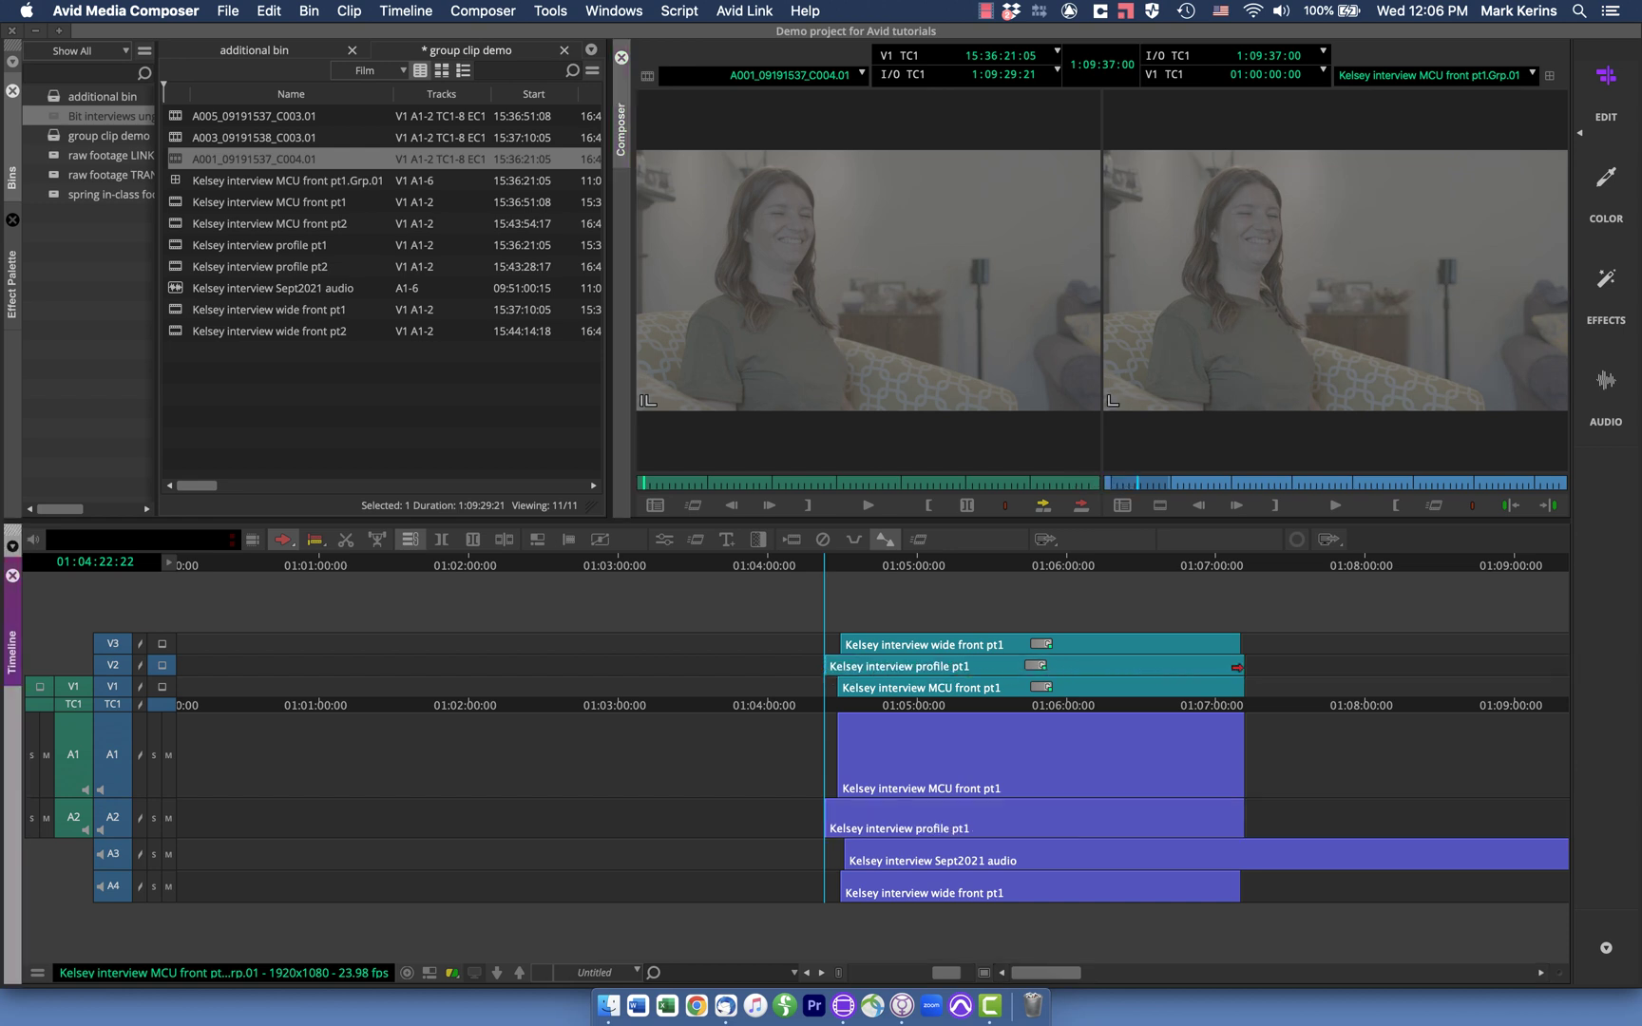
pyautogui.press('super+bracketleft')
pyautogui.press('super+bracketleft')
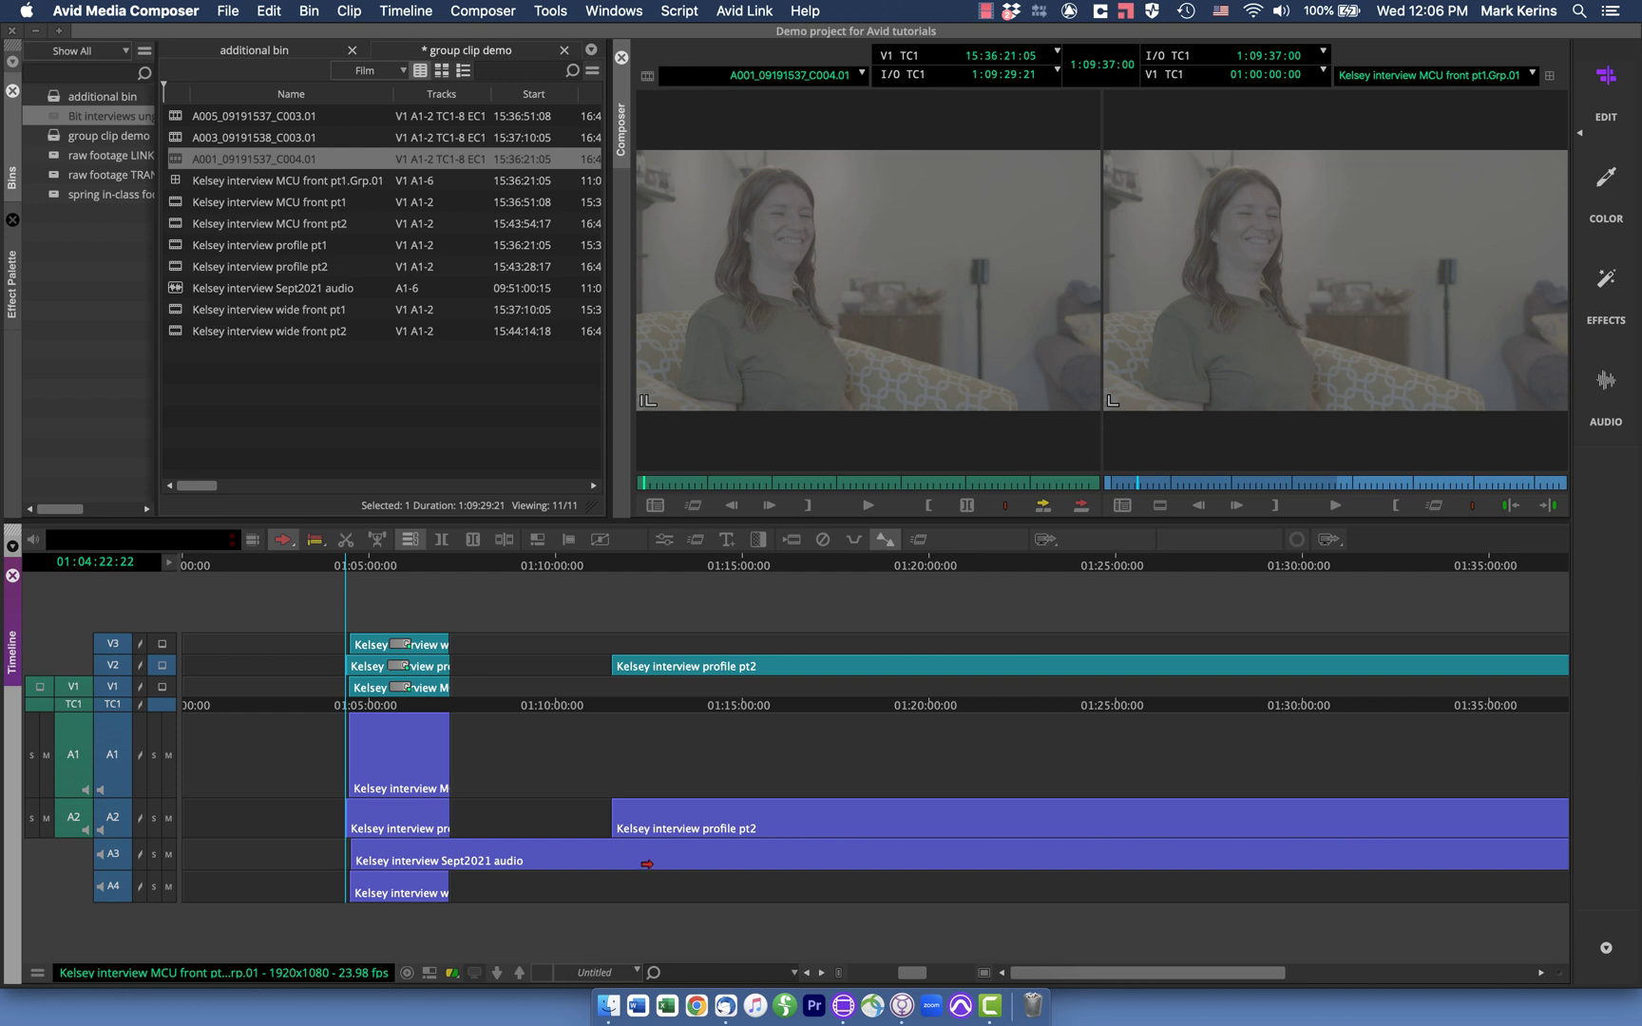
pyautogui.click(948, 570)
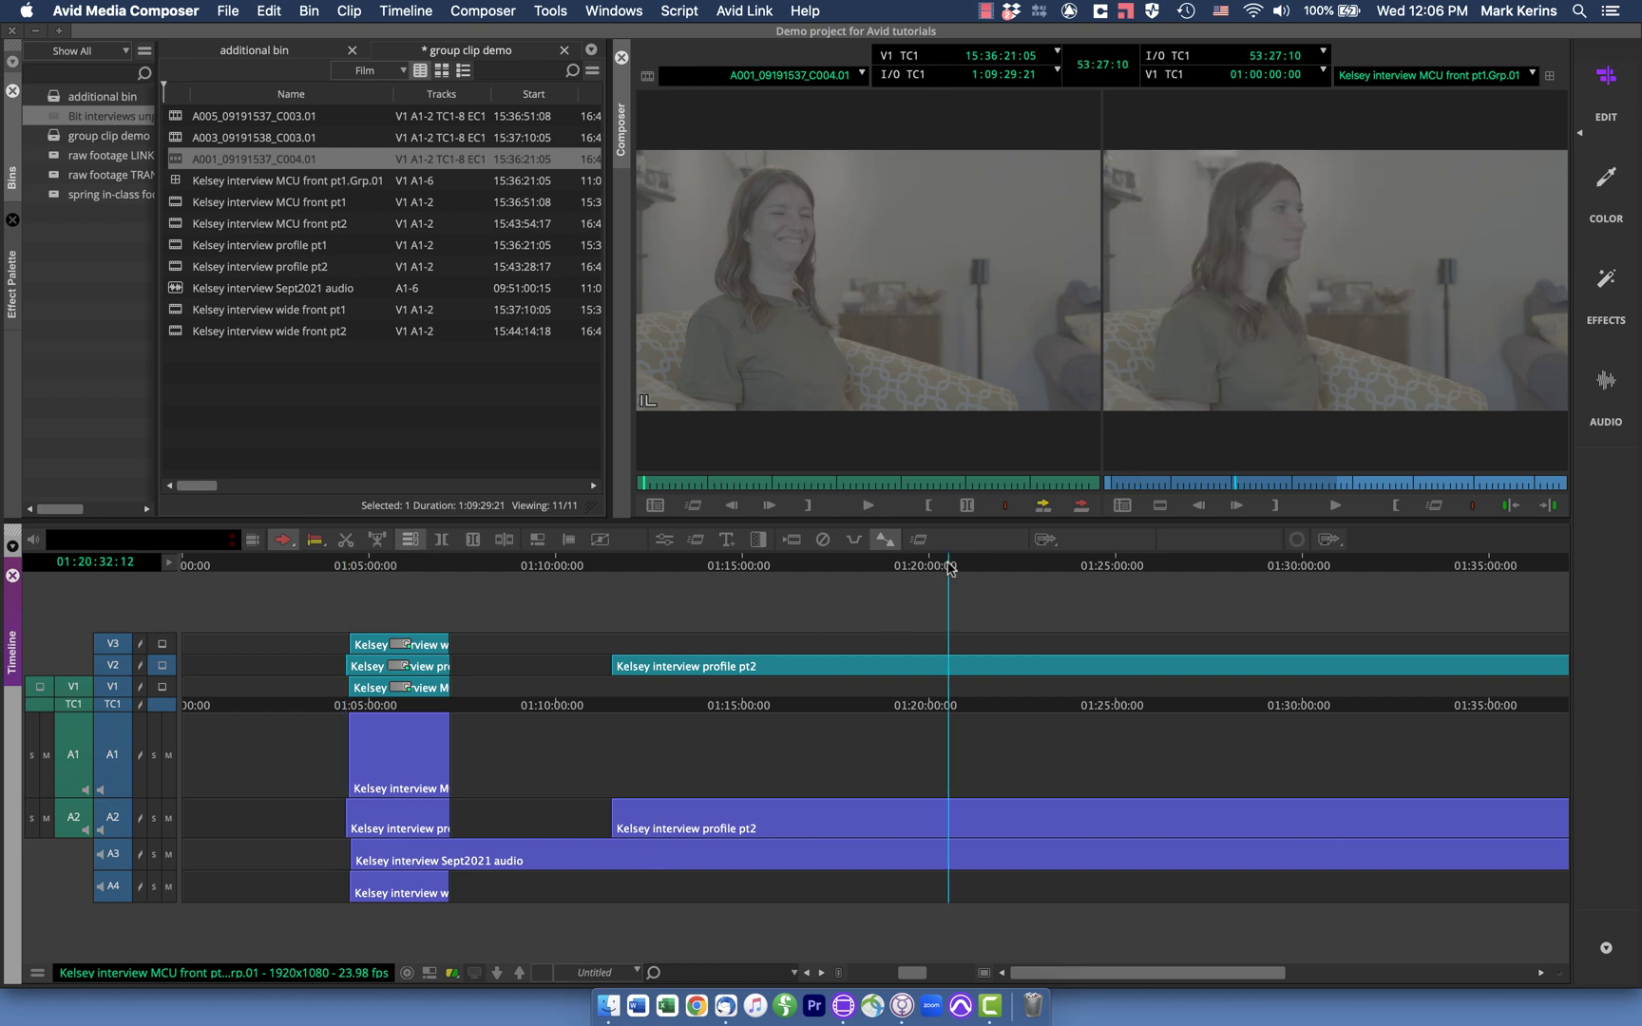
pyautogui.press('super+bracketright')
pyautogui.press('super+bracketright')
pyautogui.press('super+bracketright')
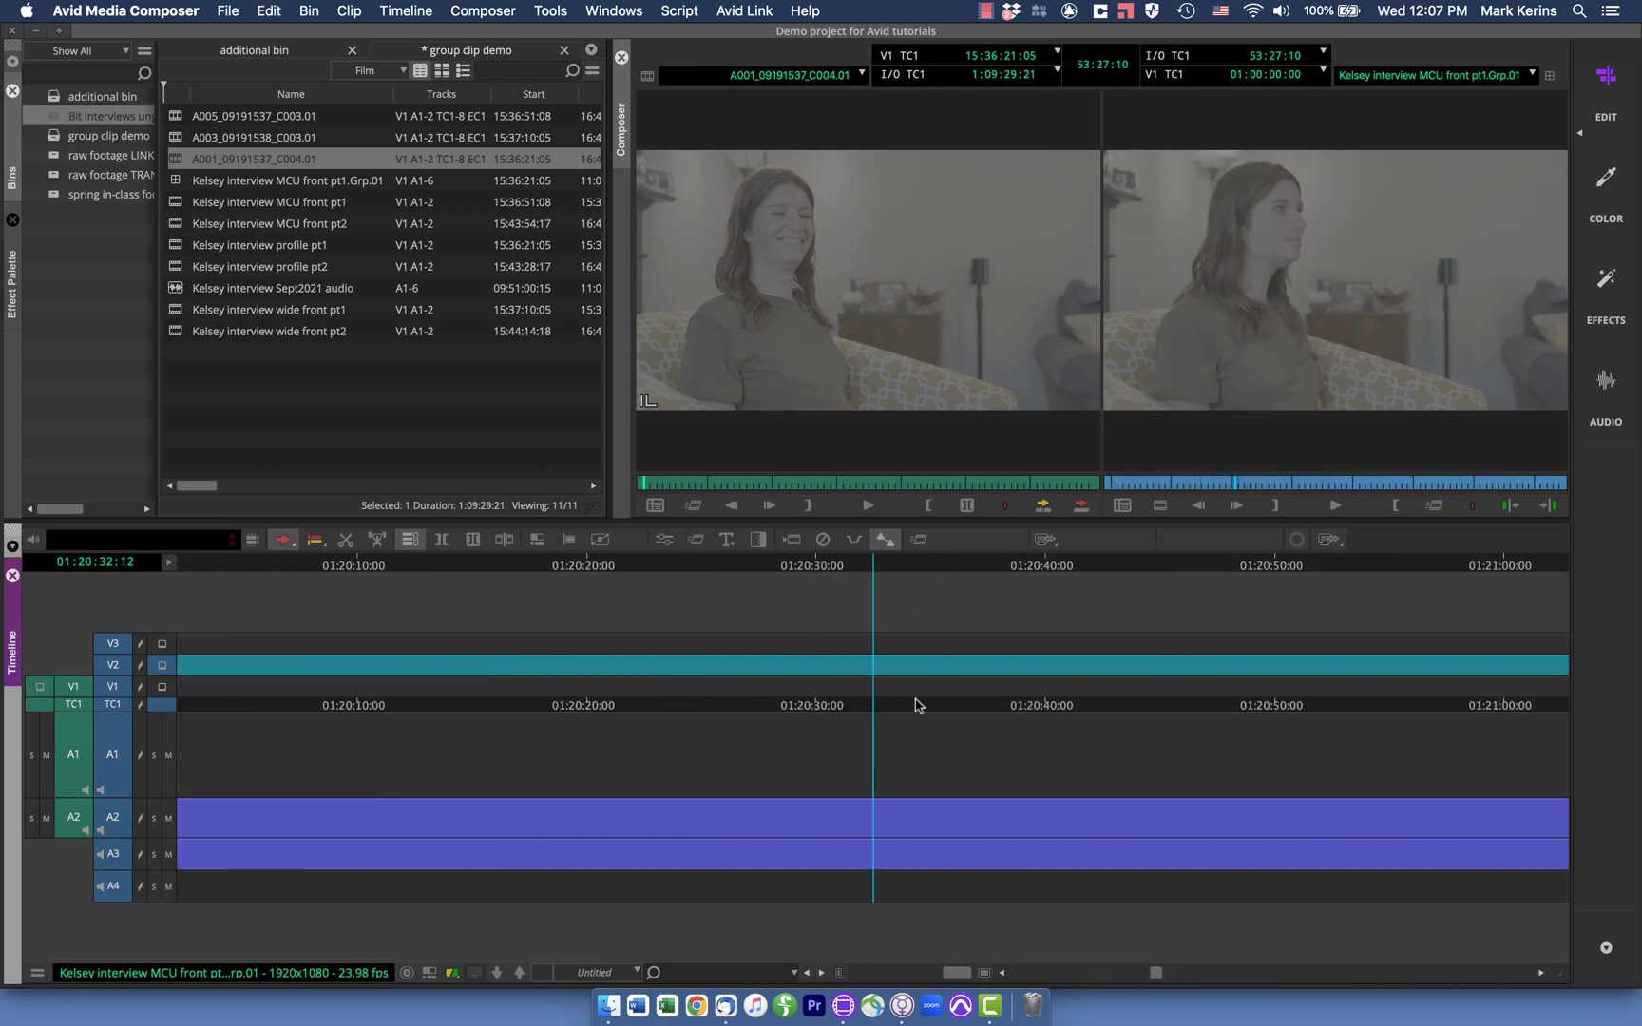
pyautogui.press('space')
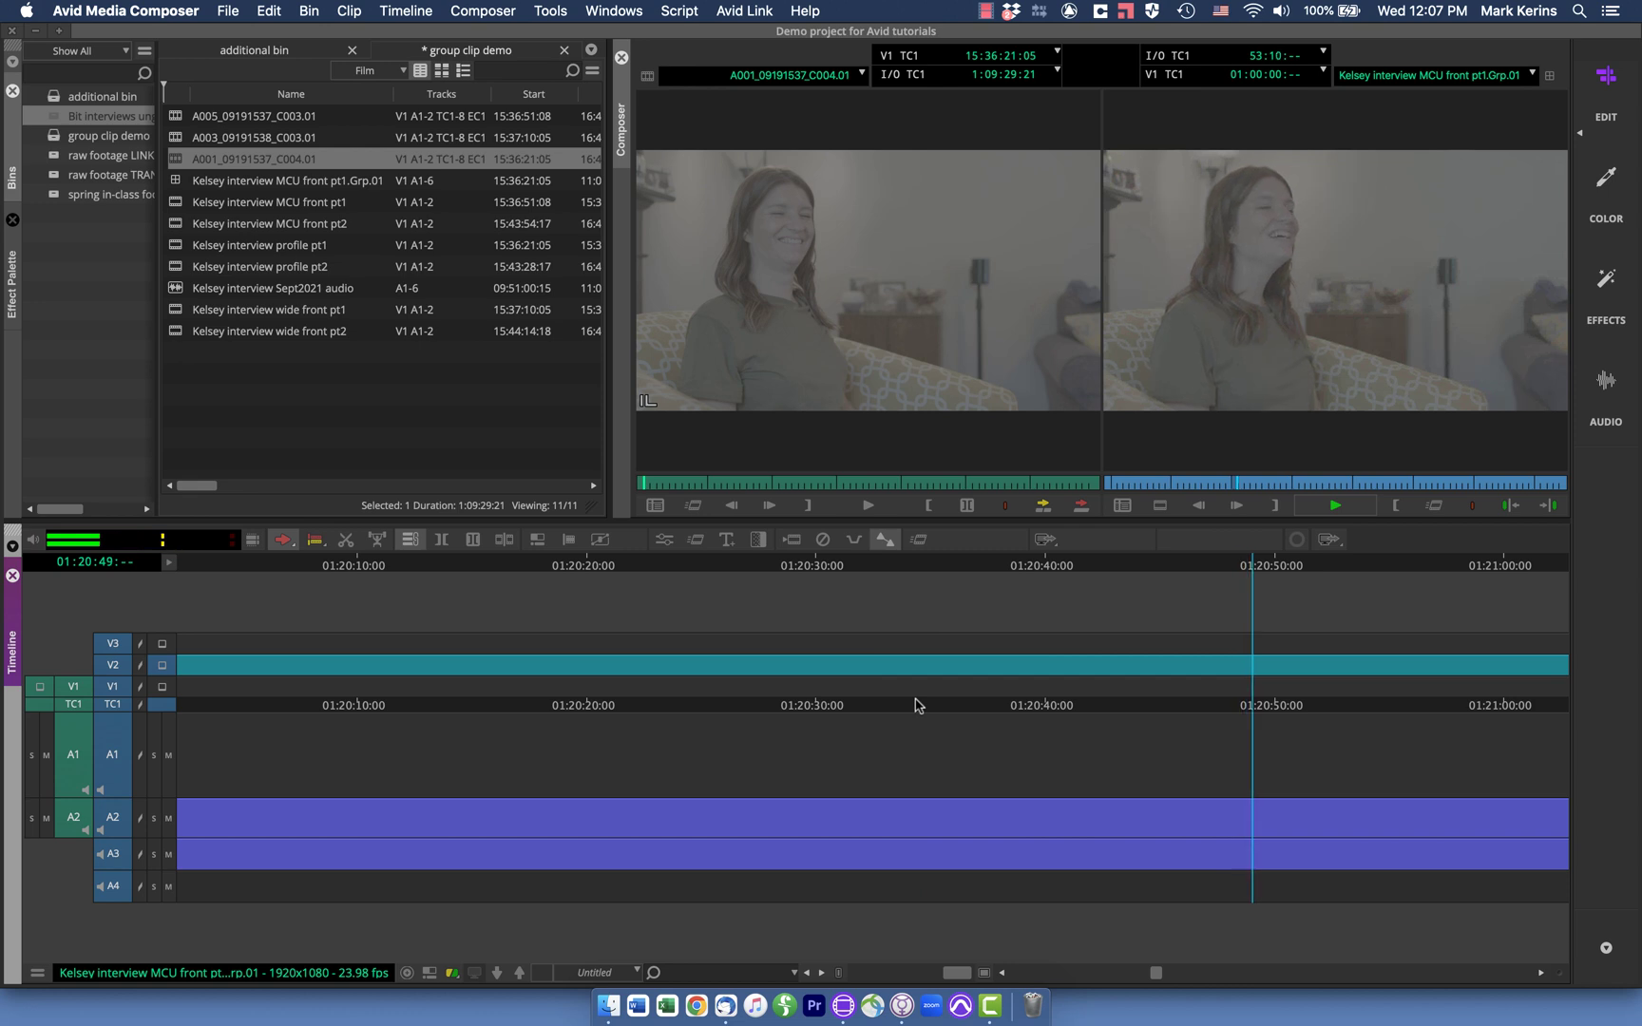
pyautogui.press('space')
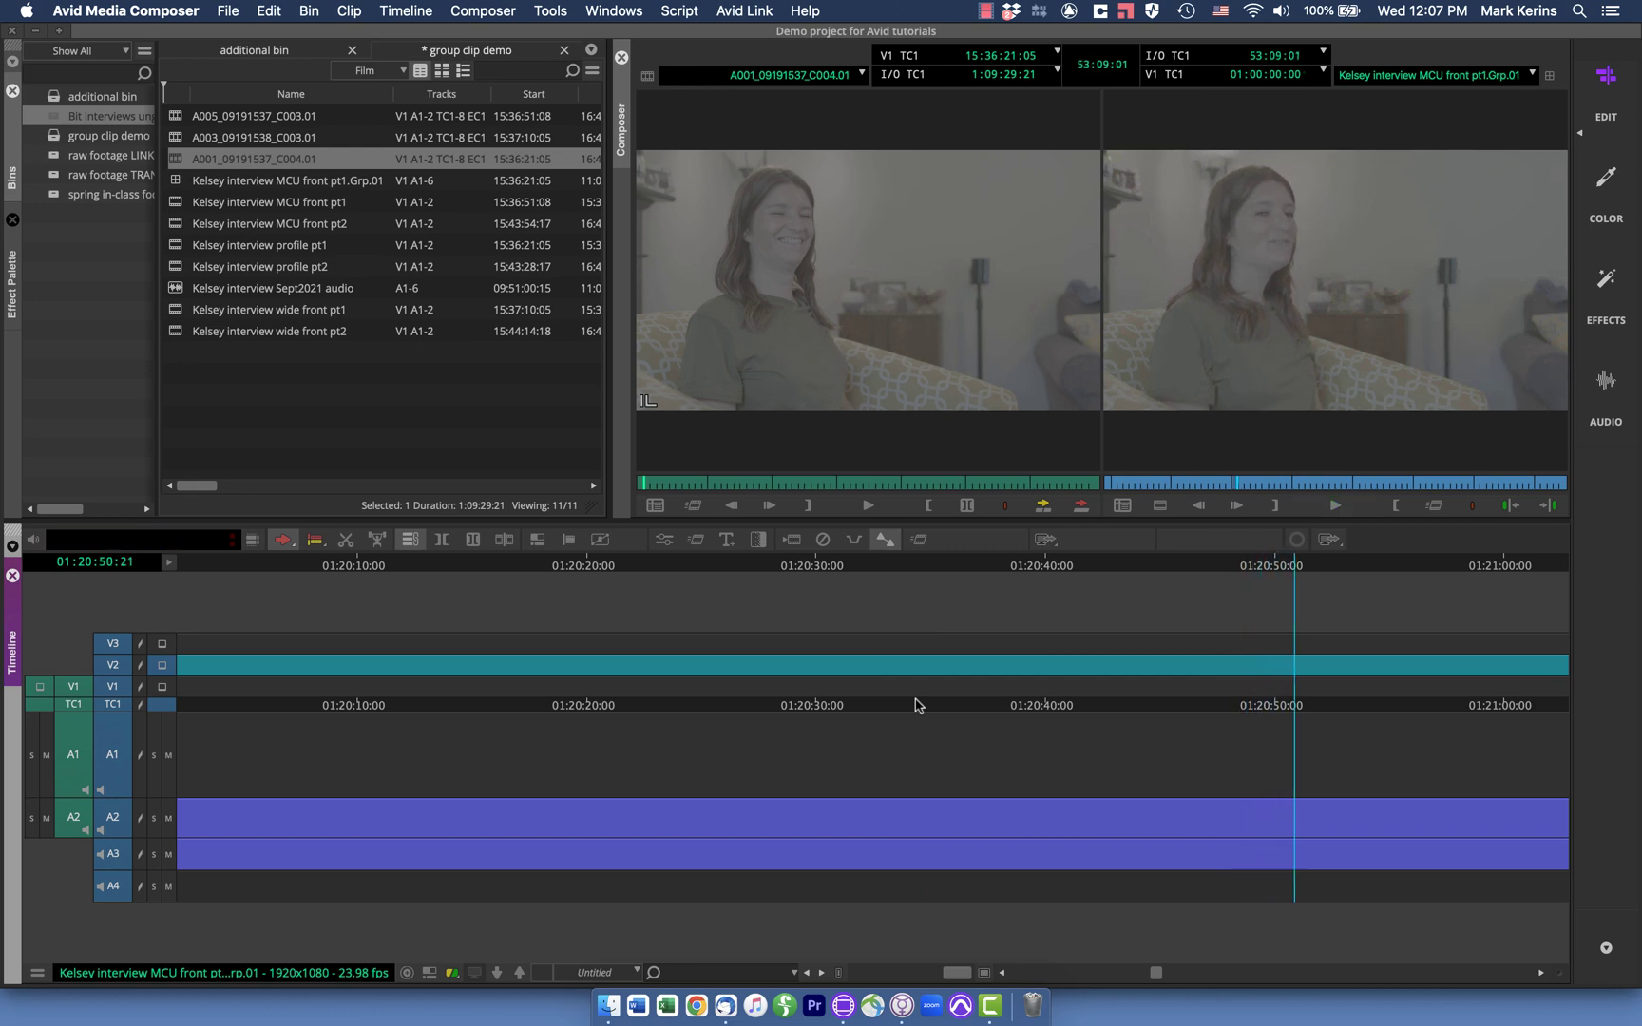
pyautogui.press('super+bracketleft')
pyautogui.press('super+bracketleft')
pyautogui.press('super+bracketleft')
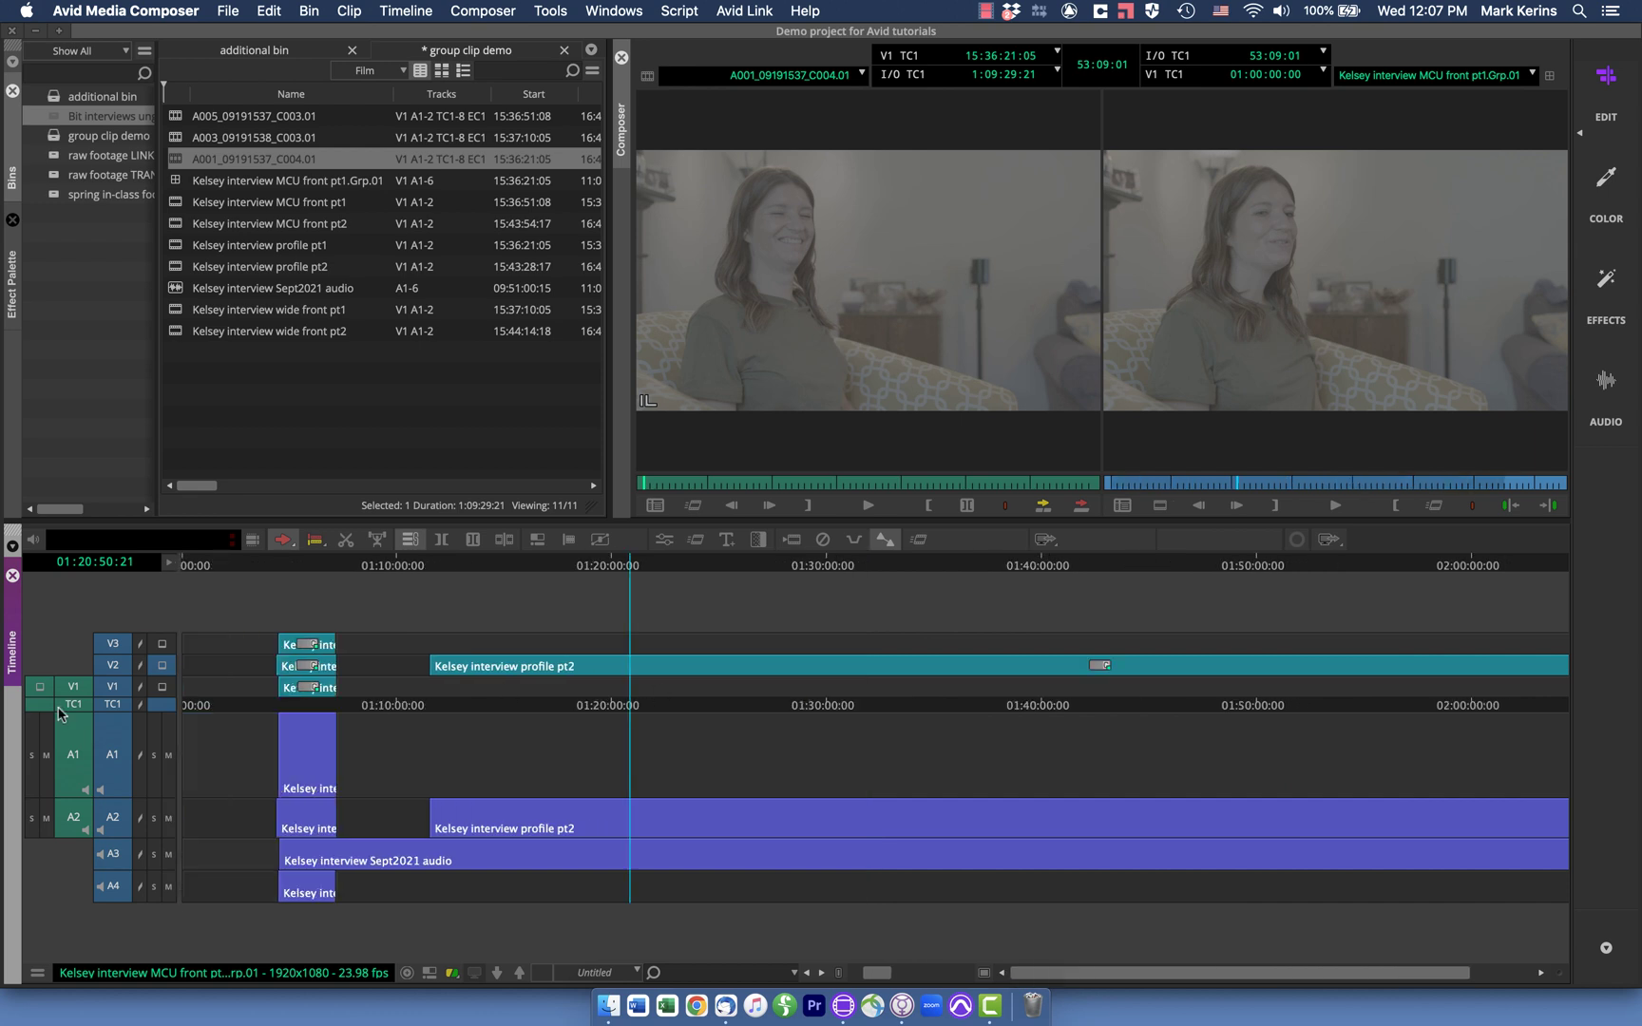
# Overwrite the wide front sequence A003_09191538_C003.01 onto V3 and A3 in sync.
pyautogui.click(176, 137)
pyautogui.moveTo(176, 137); pyautogui.dragTo(947, 339)
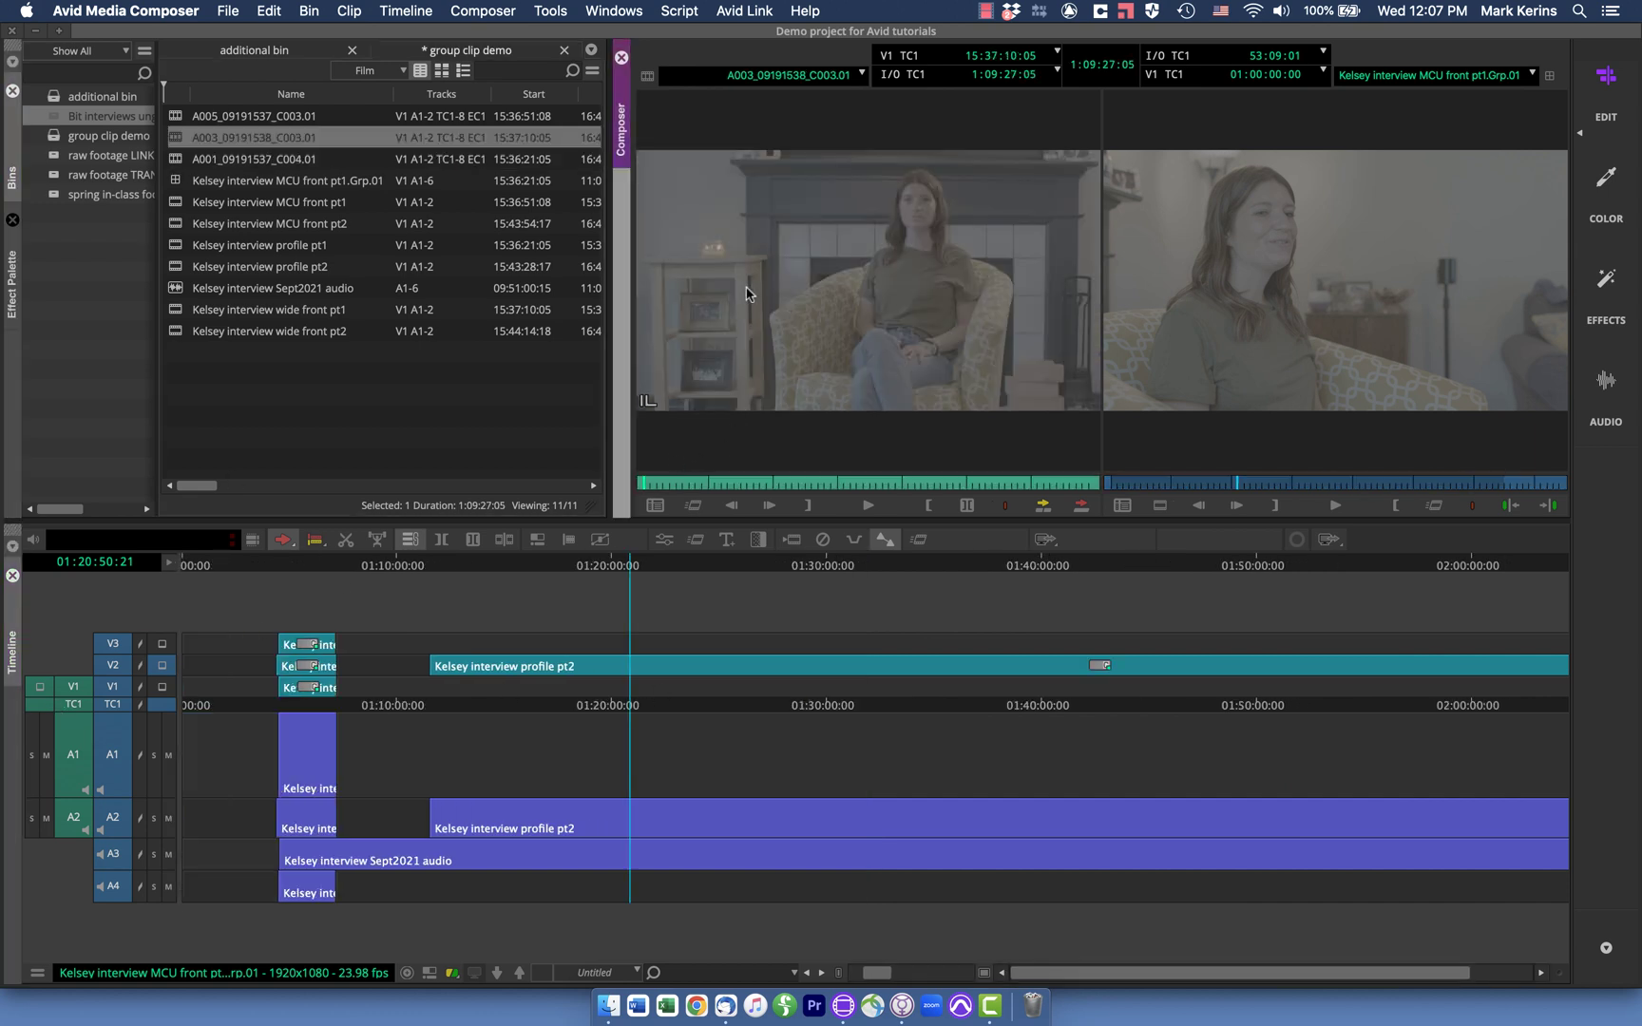
pyautogui.moveTo(307, 565); pyautogui.dragTo(270, 564)
pyautogui.hotkey('ctrl', ']')
pyautogui.hotkey('ctrl', ']')
pyautogui.hotkey('ctrl', ']')
pyautogui.moveTo(798, 345); pyautogui.dragTo(920, 642)
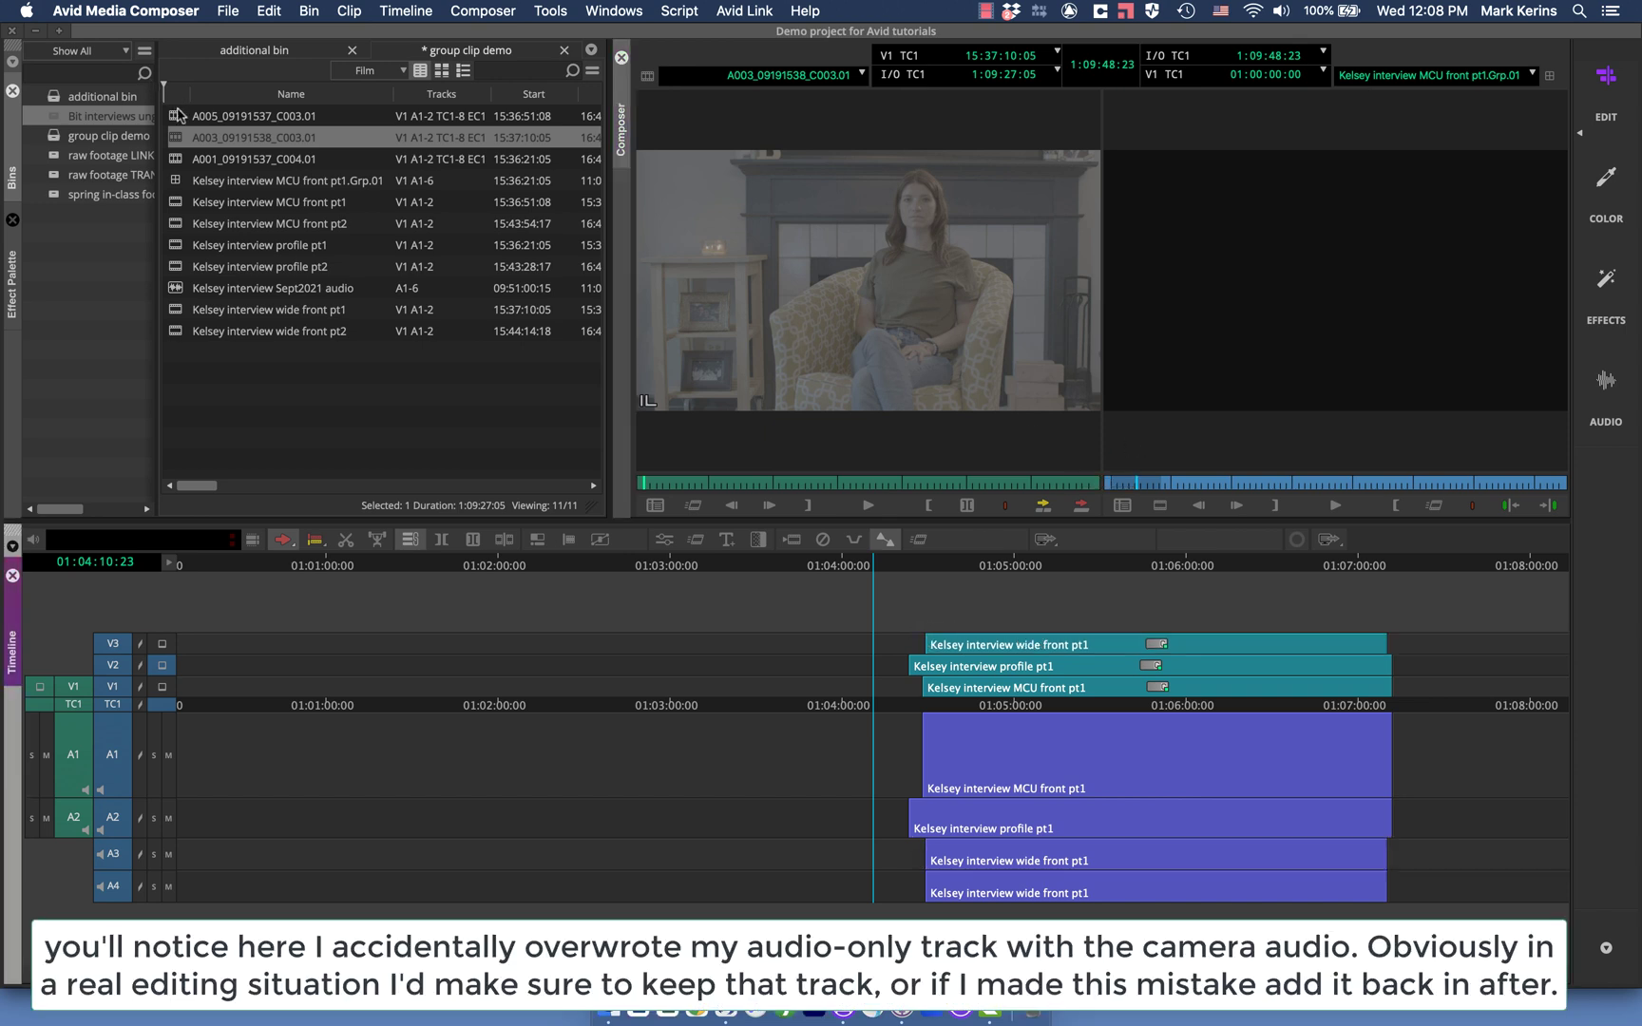
# Place the MCU front sequence A005_09191537_C003.01 onto V1 and A1 in sync.
pyautogui.moveTo(178, 113); pyautogui.dragTo(867, 384)
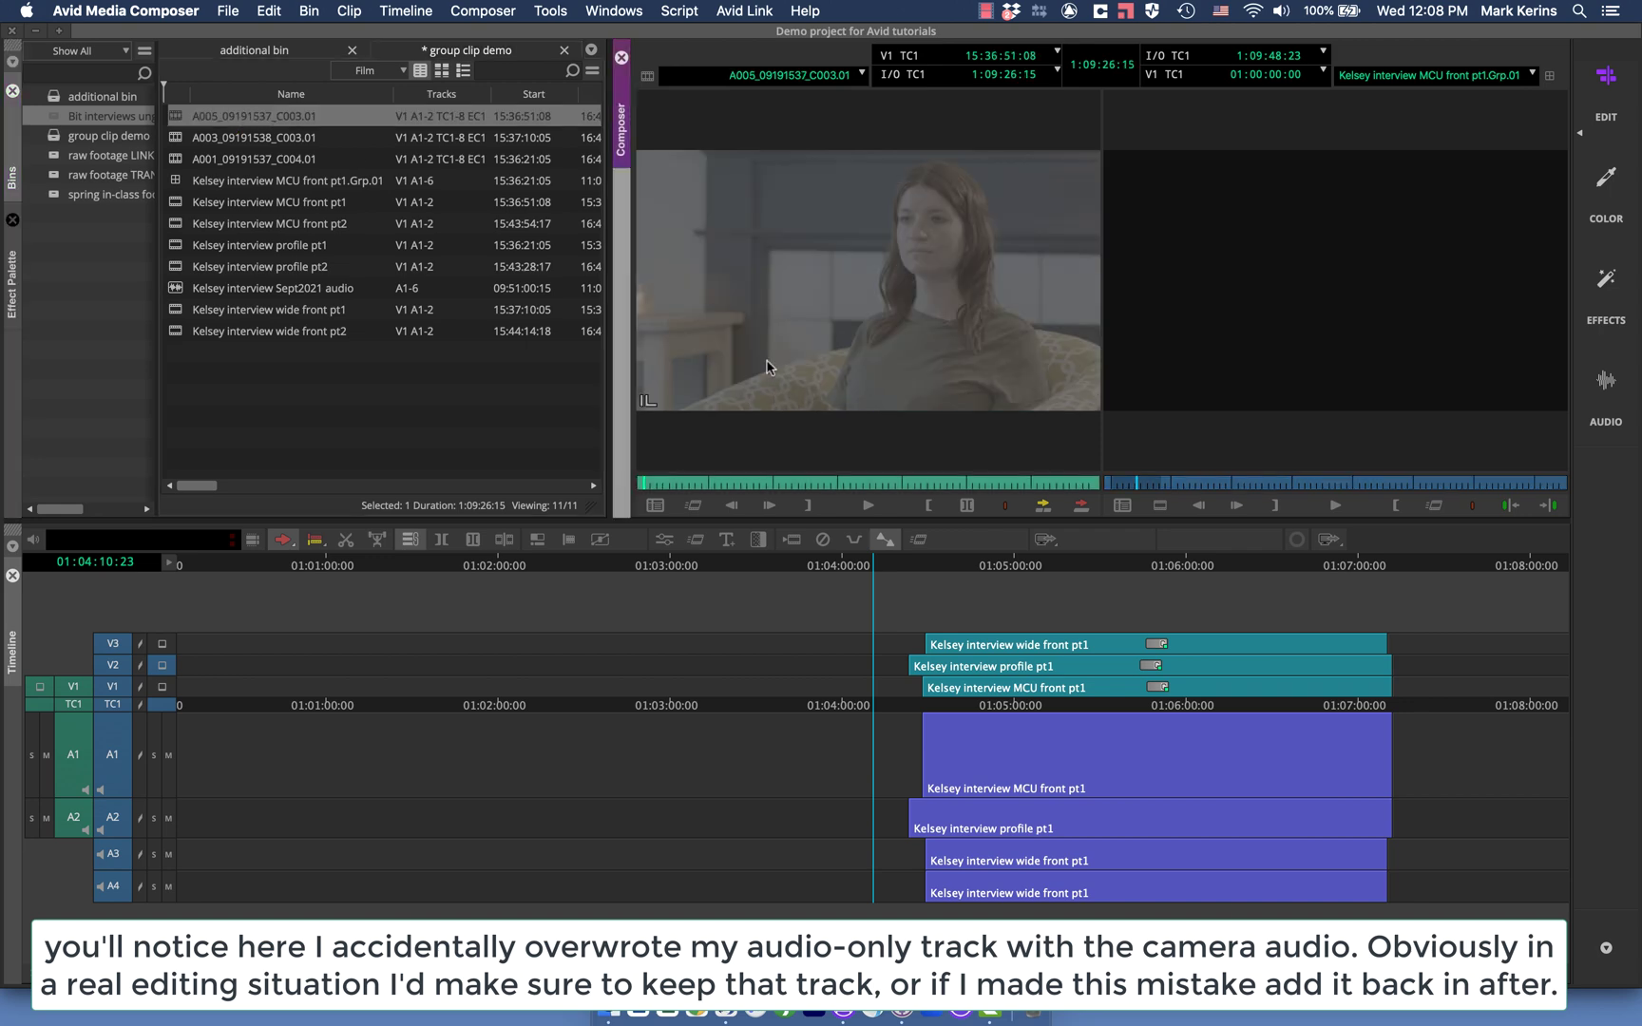
pyautogui.moveTo(804, 318); pyautogui.dragTo(922, 701)
pyautogui.moveTo(1103, 563); pyautogui.dragTo(1192, 554)
# Clear the record monitor and choose Update to save changes into Kelsey interview MCU front pt1.Grp.01.
pyautogui.press('super+bracketleft')
pyautogui.press('super+bracketleft')
pyautogui.press('super+bracketleft')
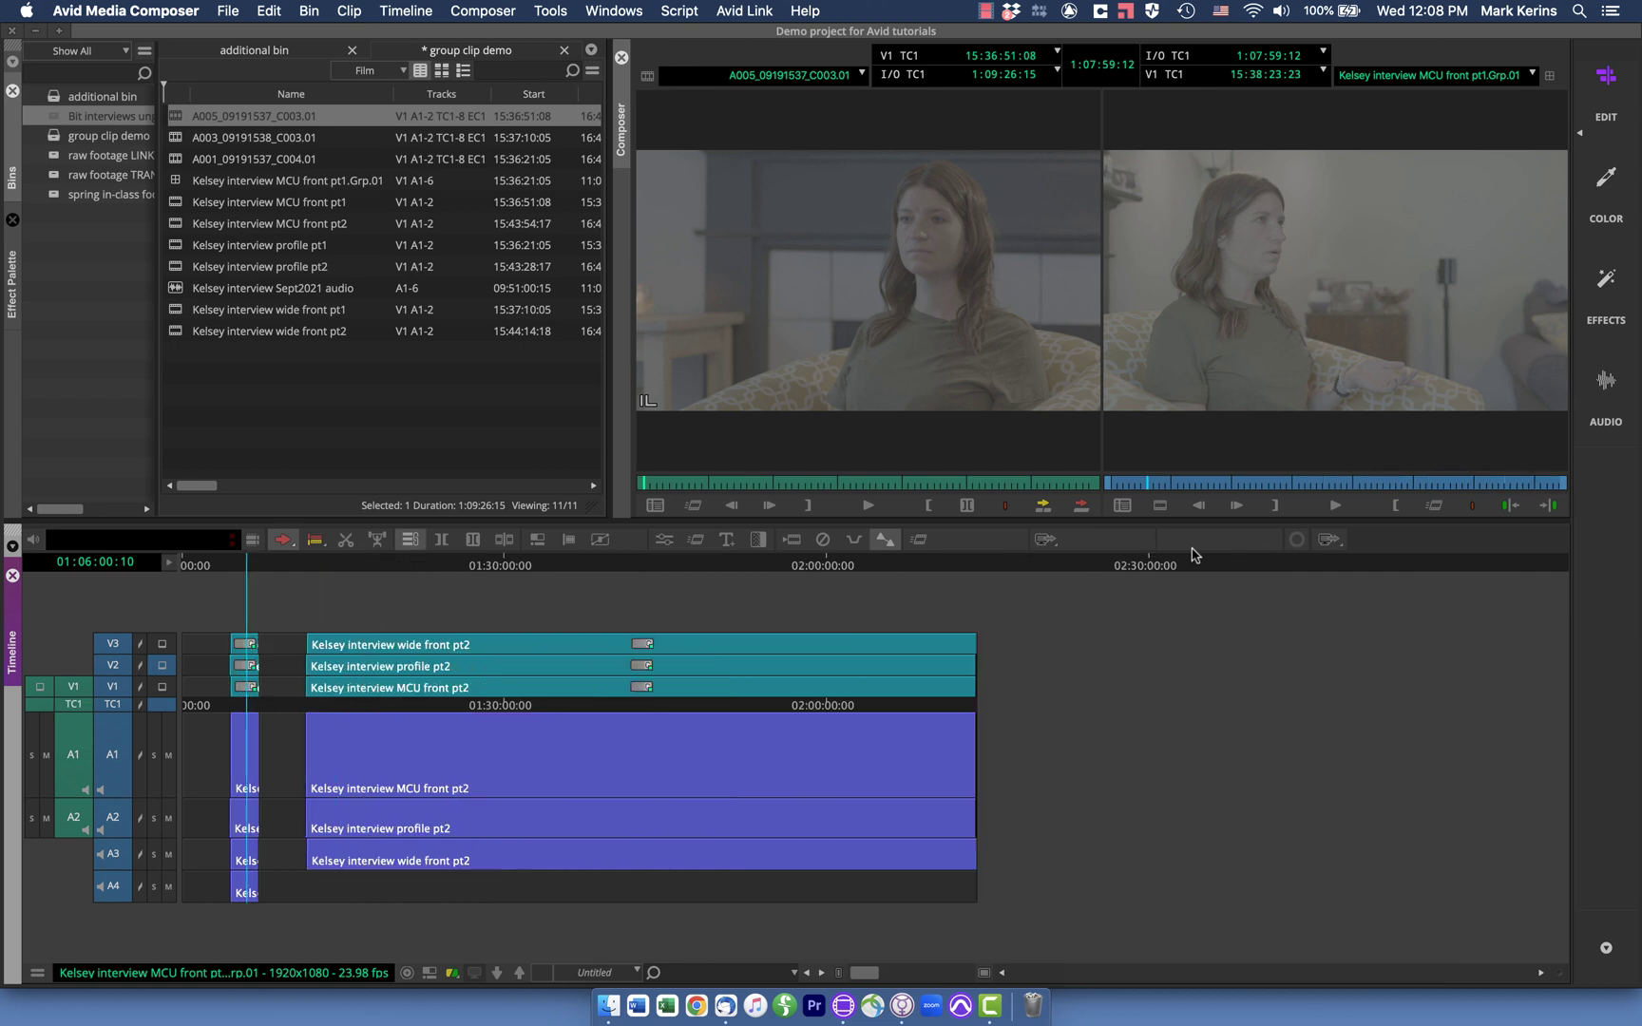
pyautogui.press('super+bracketright')
pyautogui.click(1315, 564)
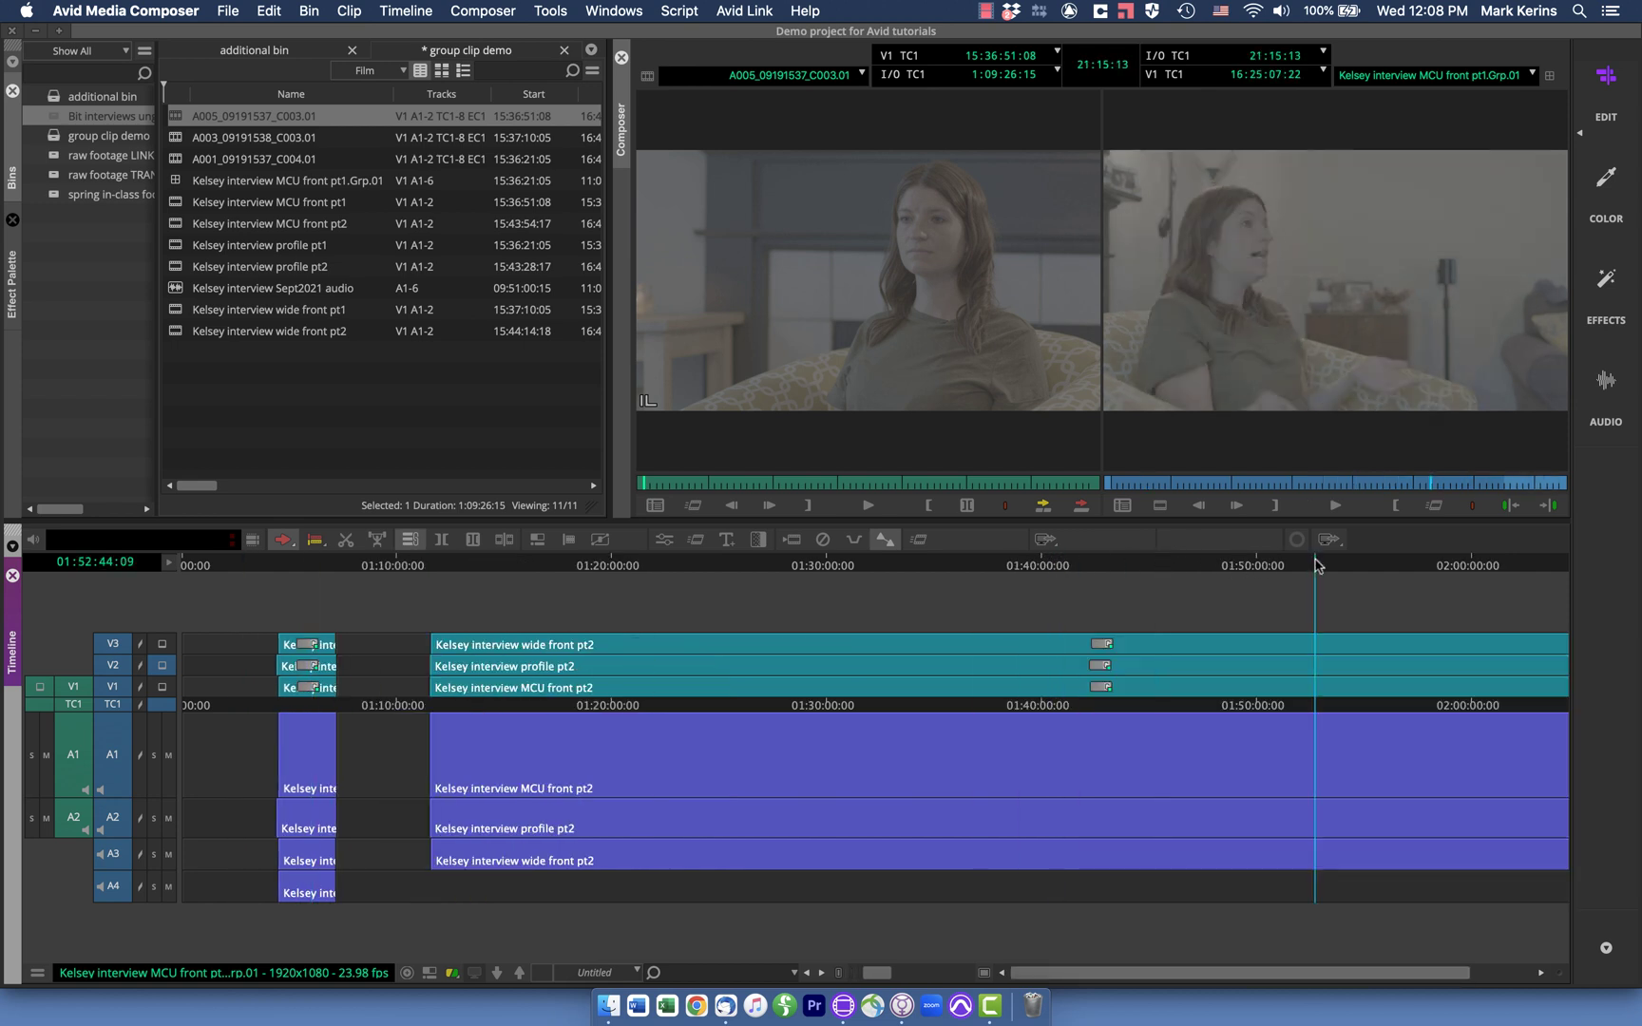
pyautogui.click(1512, 80)
pyautogui.click(1468, 99)
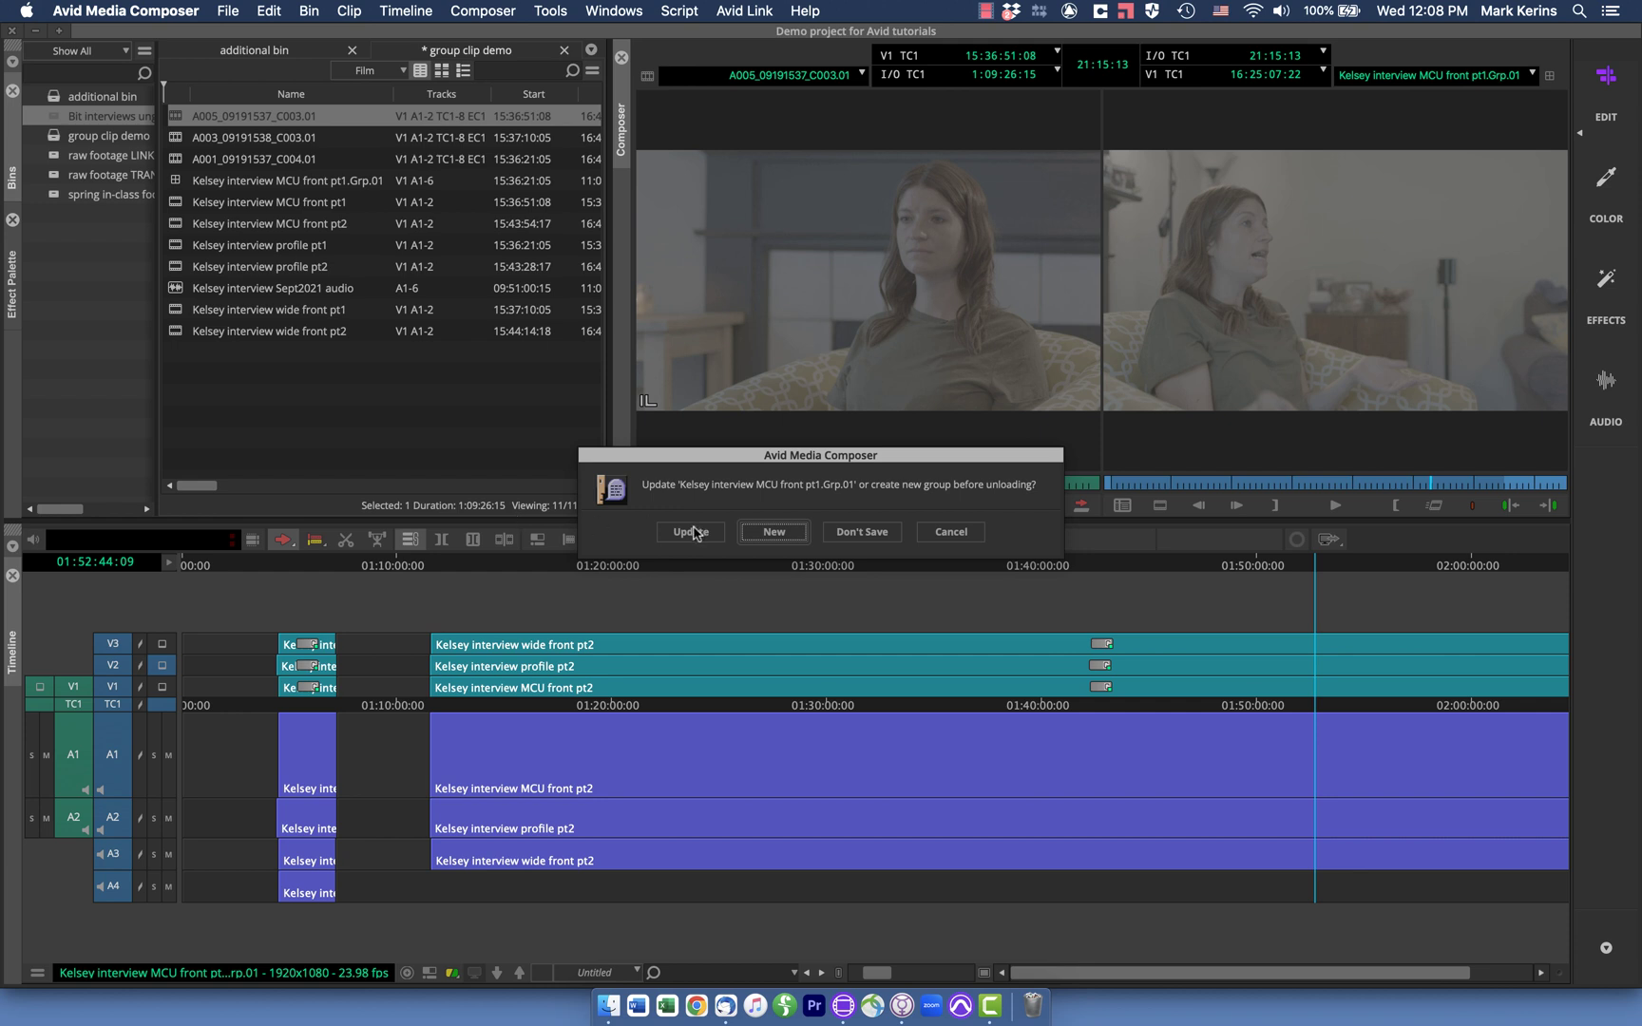
pyautogui.click(693, 532)
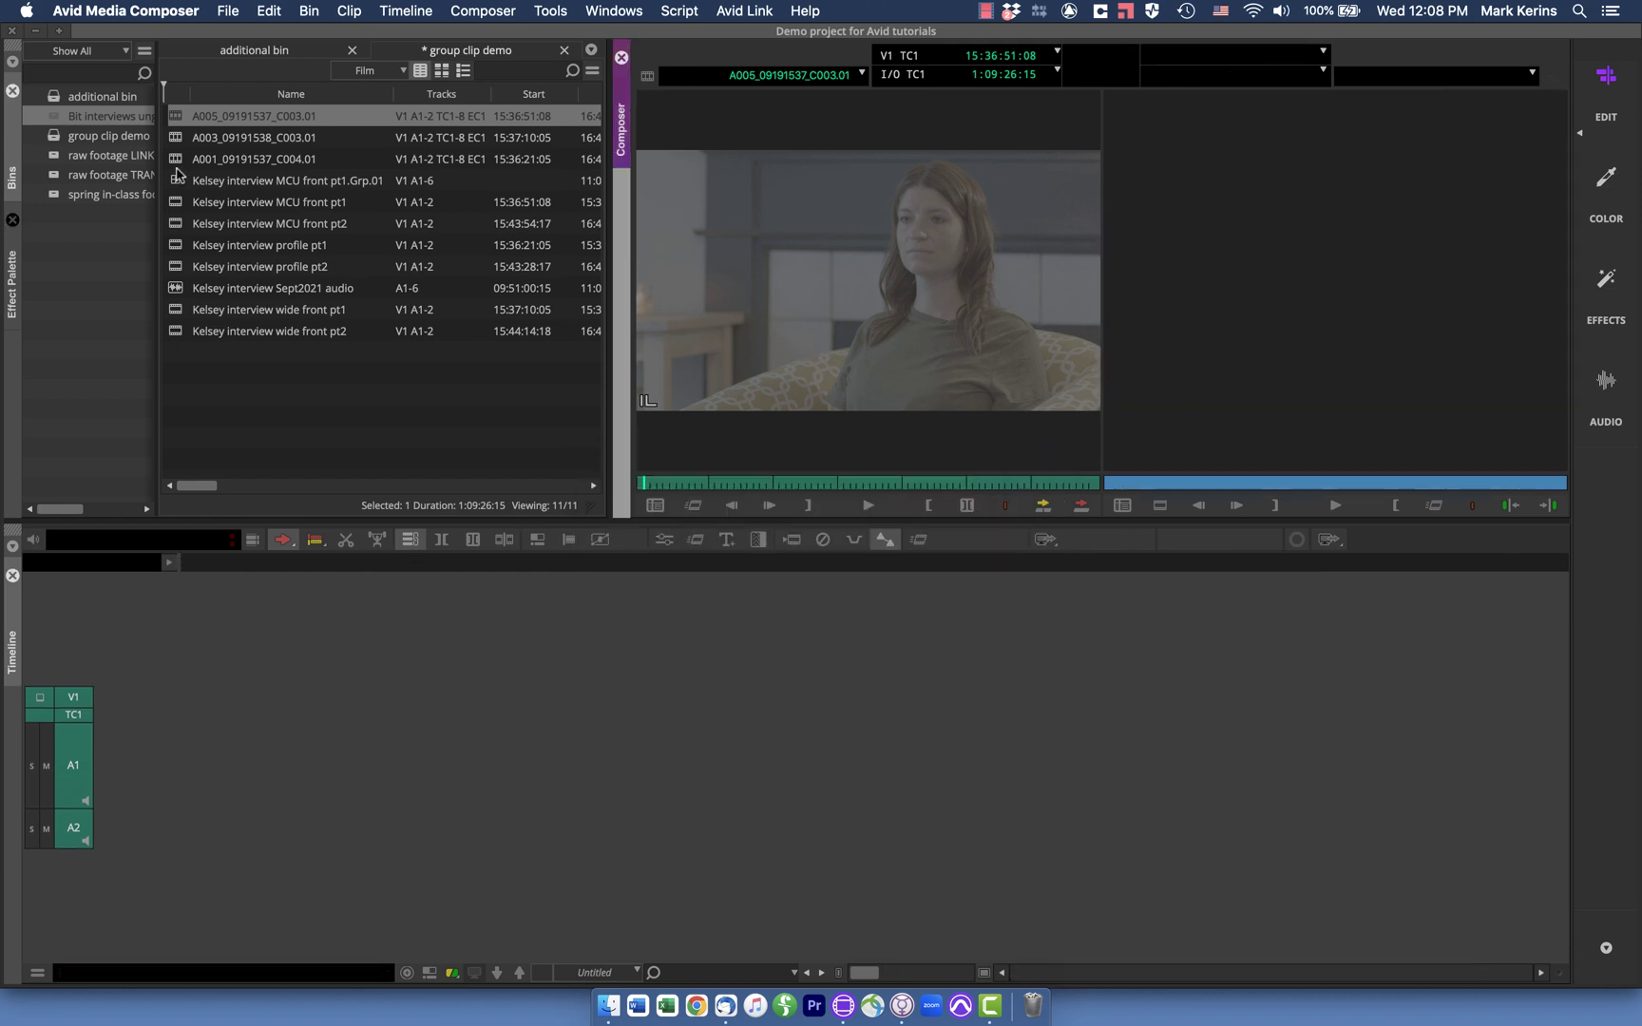
# Create a new sequence named temp in the group clip demo bin.
pyautogui.press('super+shift+n')
pyautogui.doubleClick(734, 409)
pyautogui.write('temp')
pyautogui.press('Return')
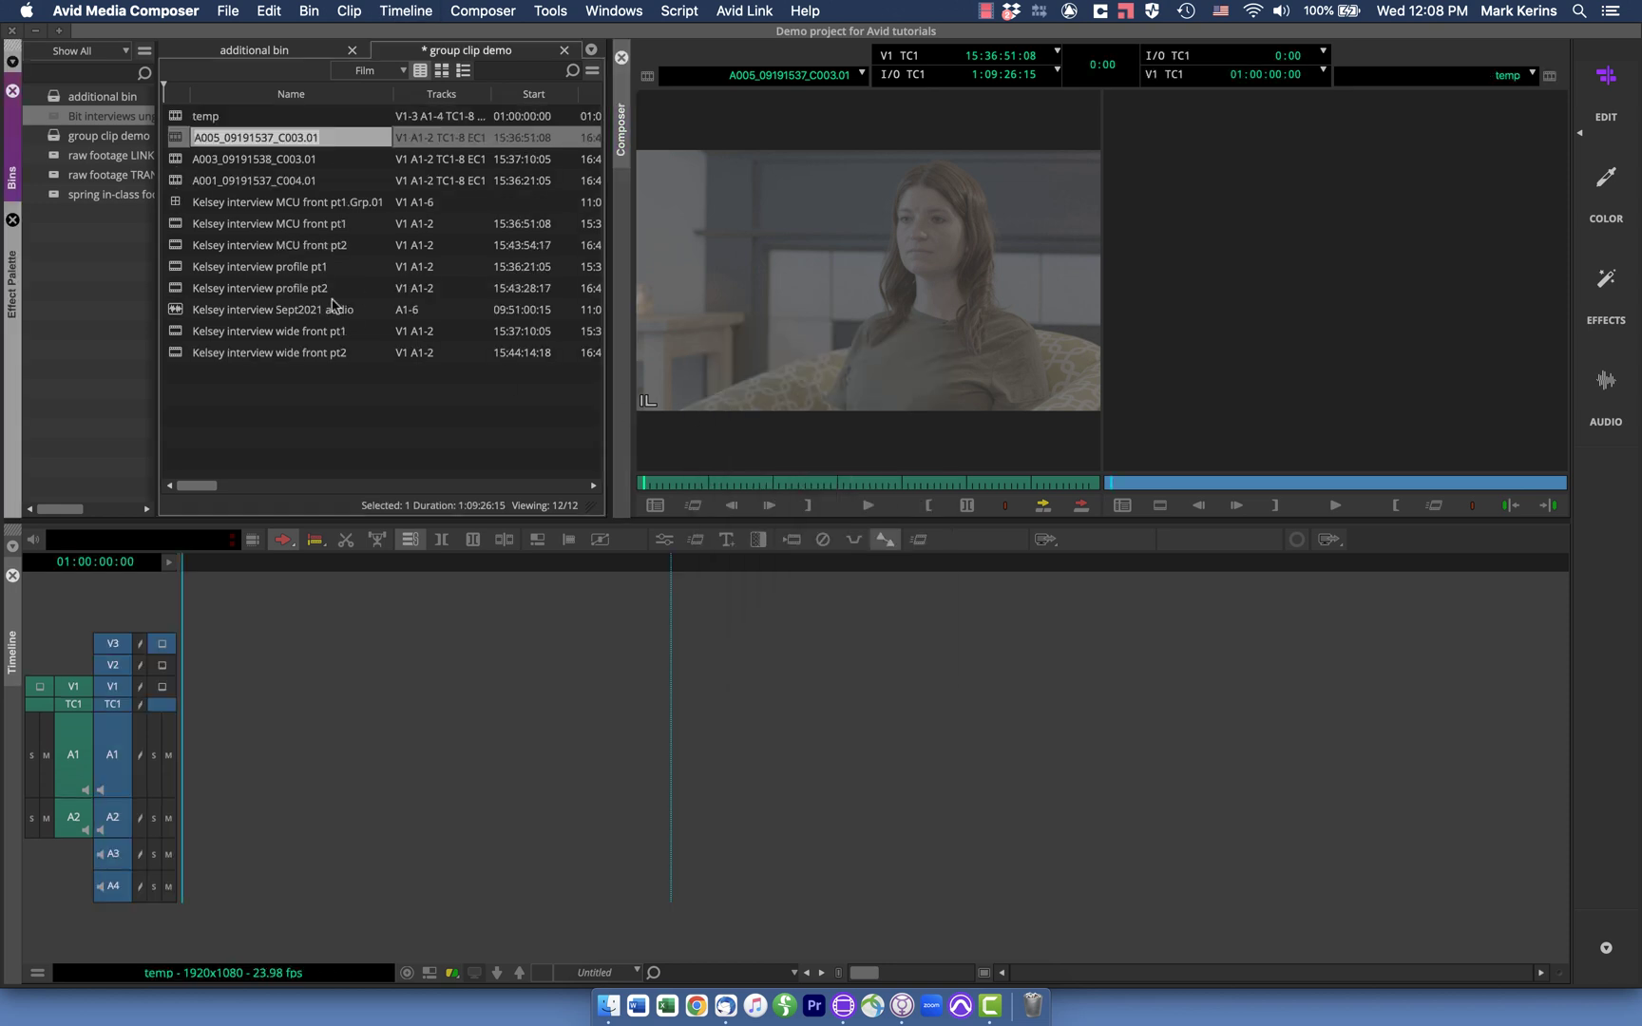
# Splice the MCU front pt1 group clip into temp and view its three angles in multicam mode.
pyautogui.doubleClick(176, 202)
pyautogui.press('v')
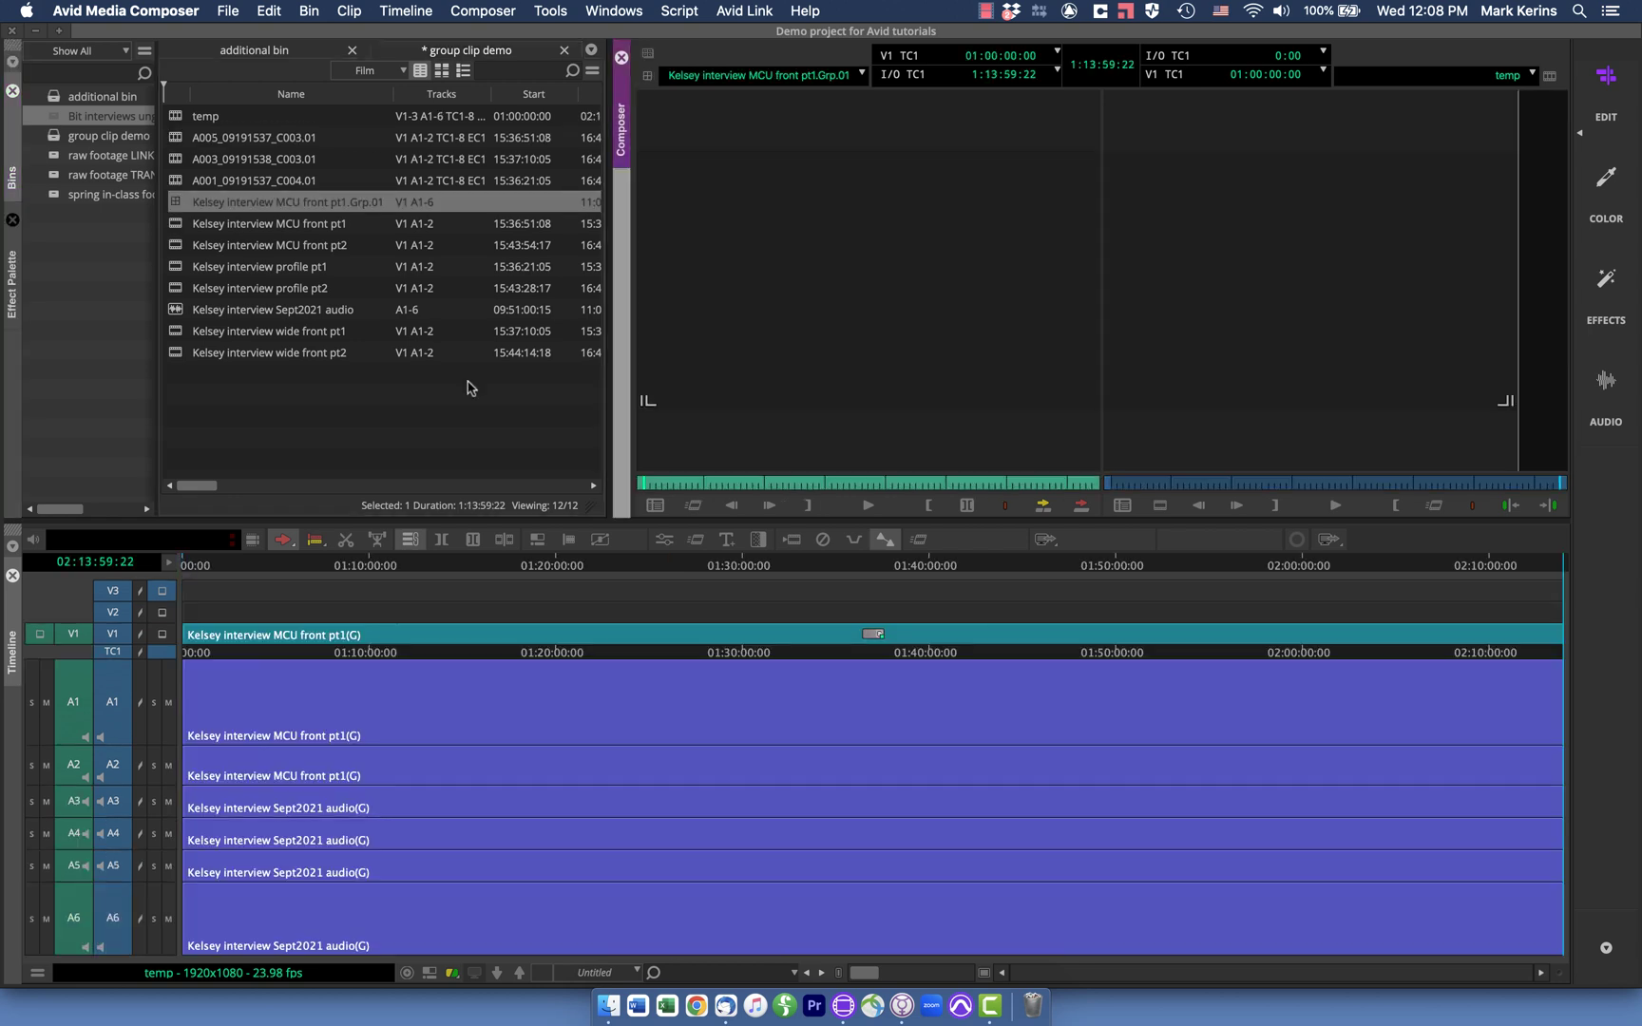
pyautogui.press('super+bracketleft')
pyautogui.press('super+bracketleft')
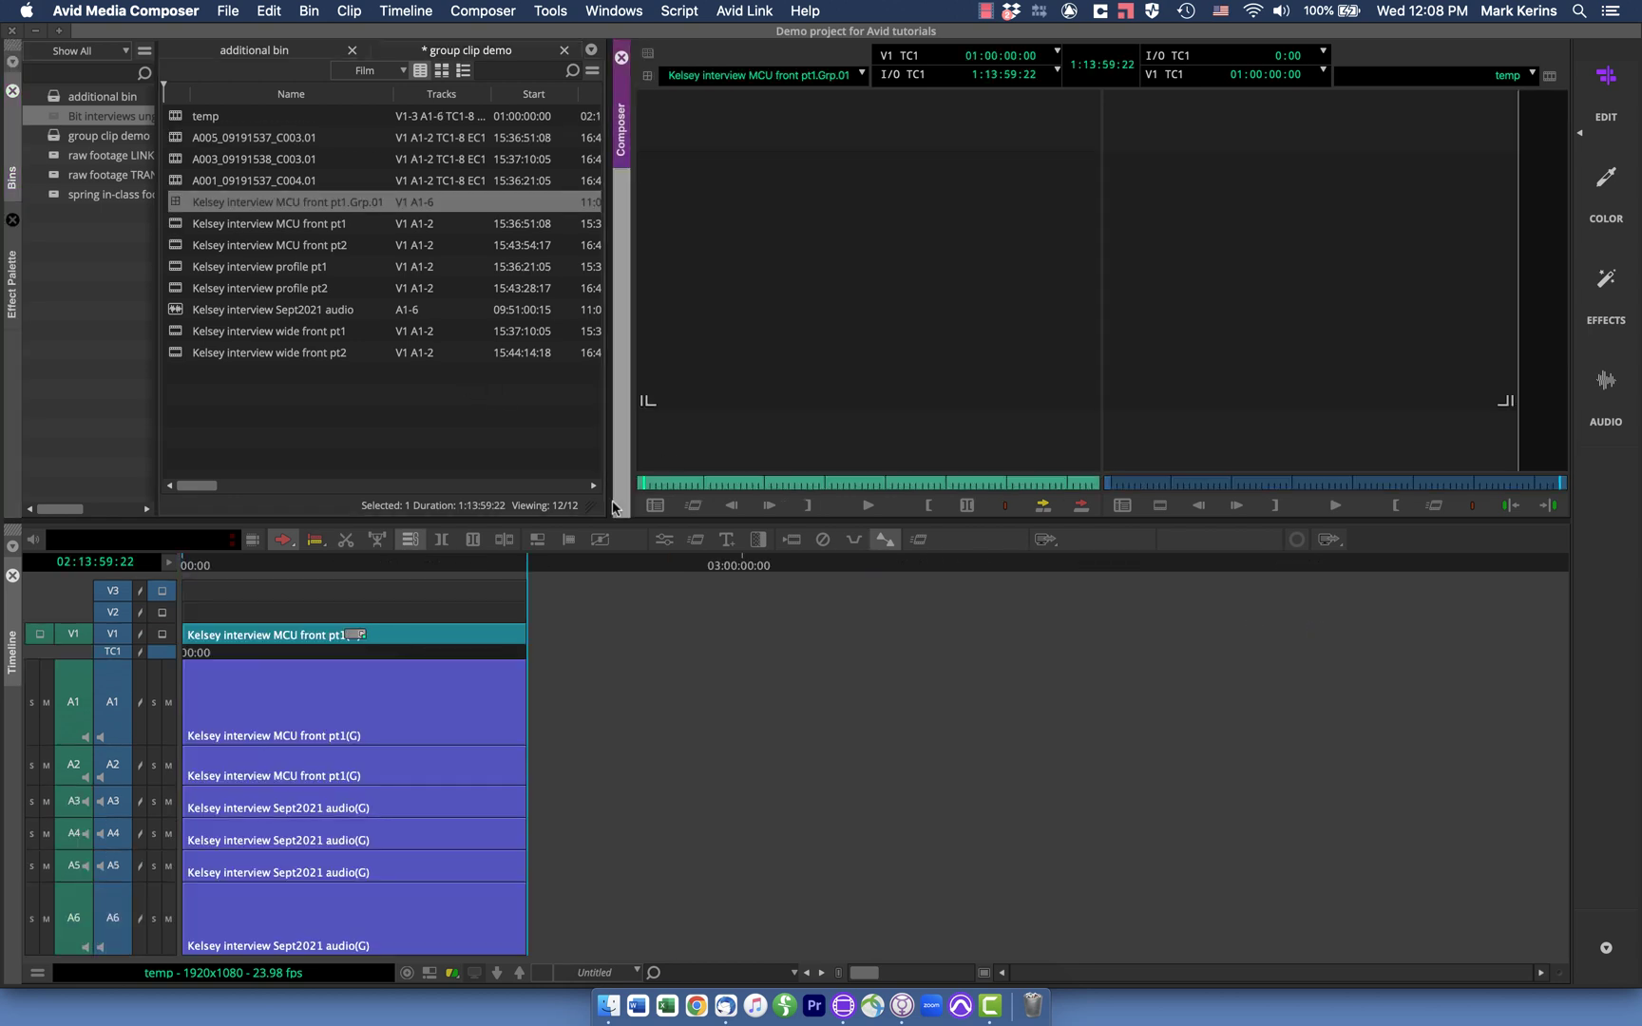
pyautogui.moveTo(384, 584); pyautogui.dragTo(438, 556)
pyautogui.press('super+shift+m')
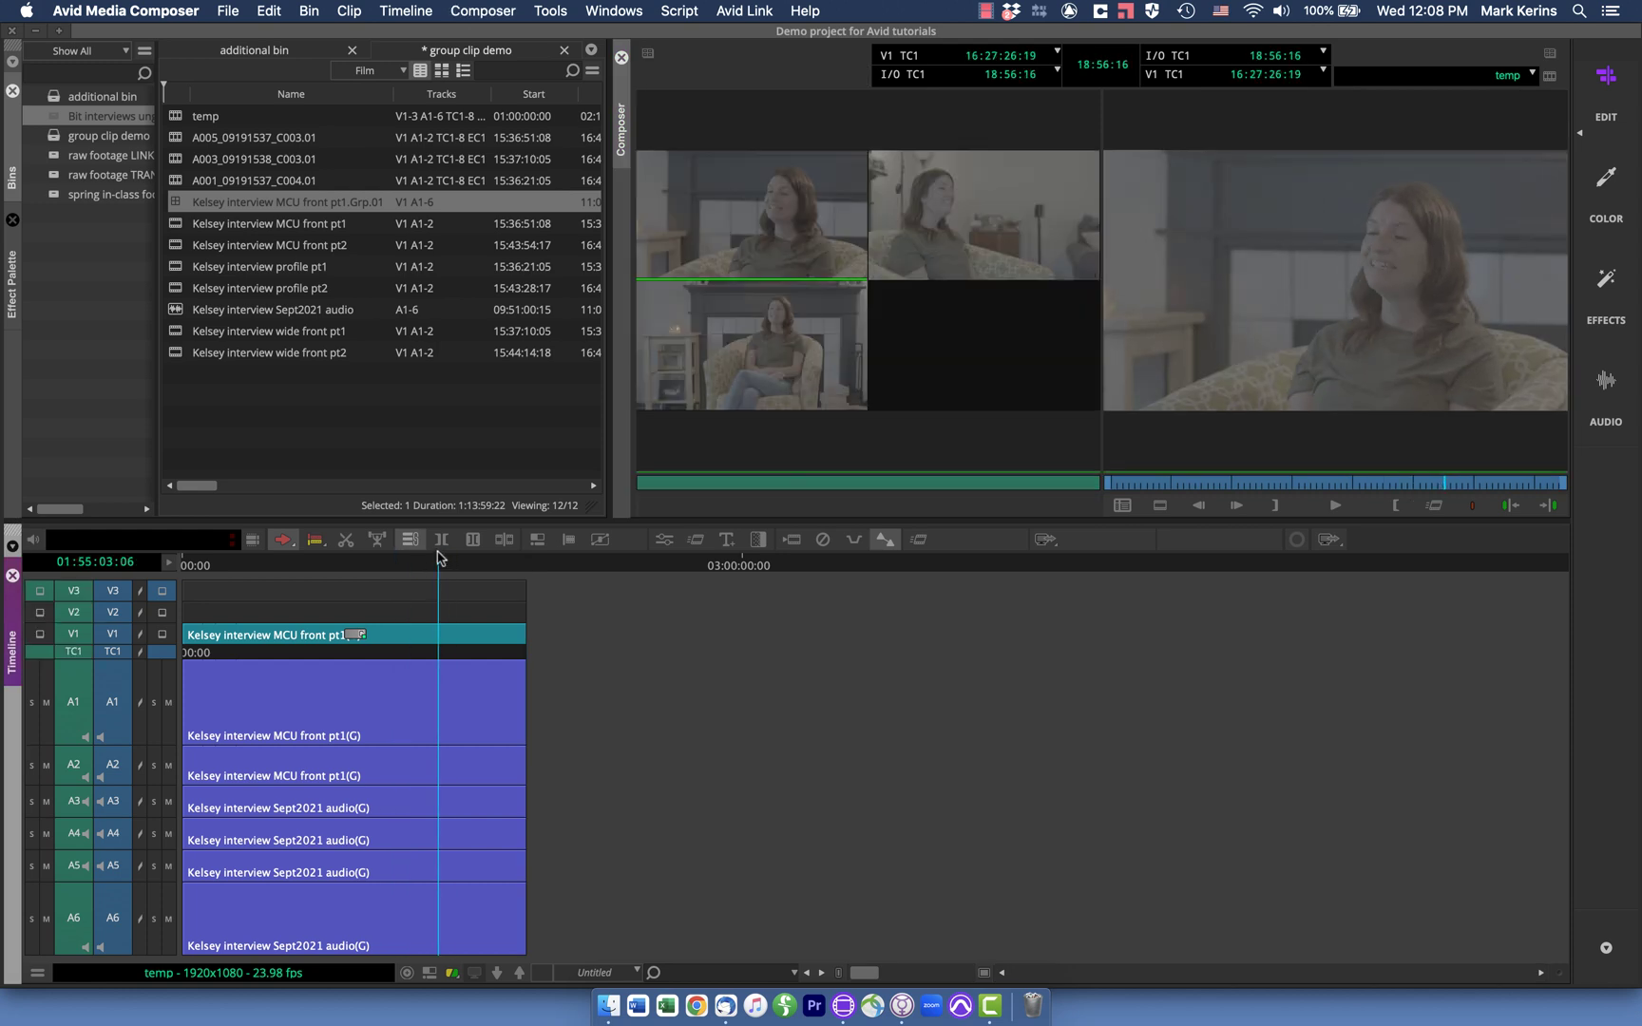
# Play the temp sequence in multicam view for a few seconds, then stop.
pyautogui.press('space')
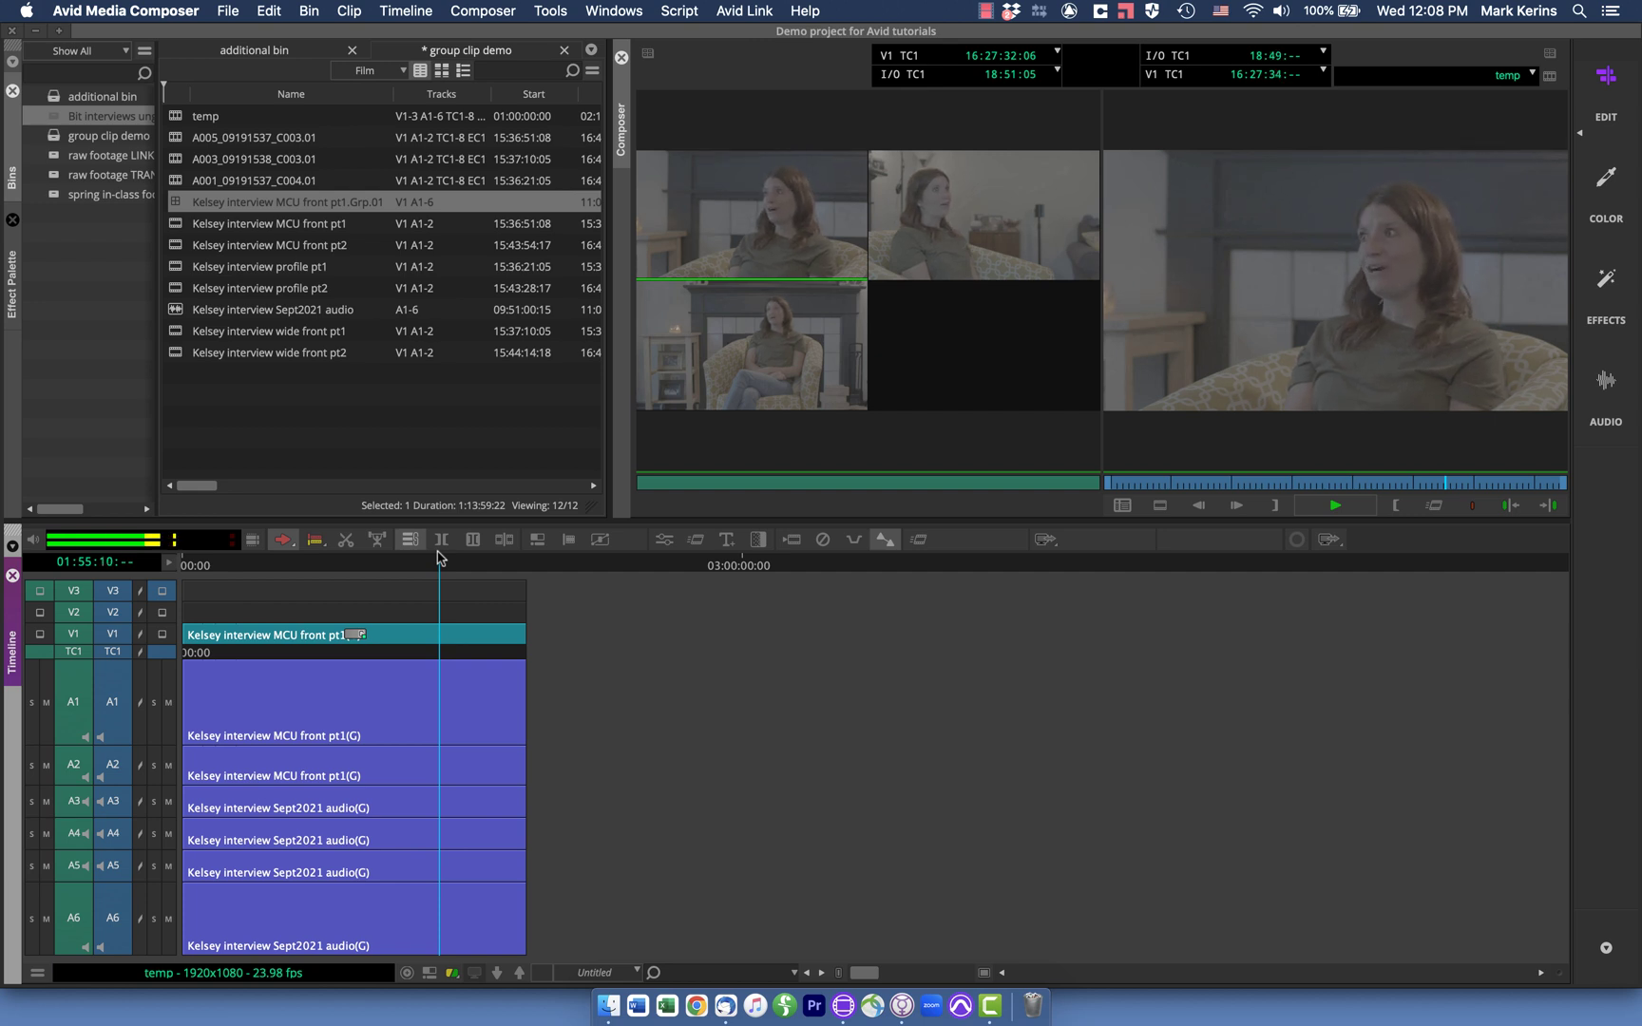
pyautogui.press('space')
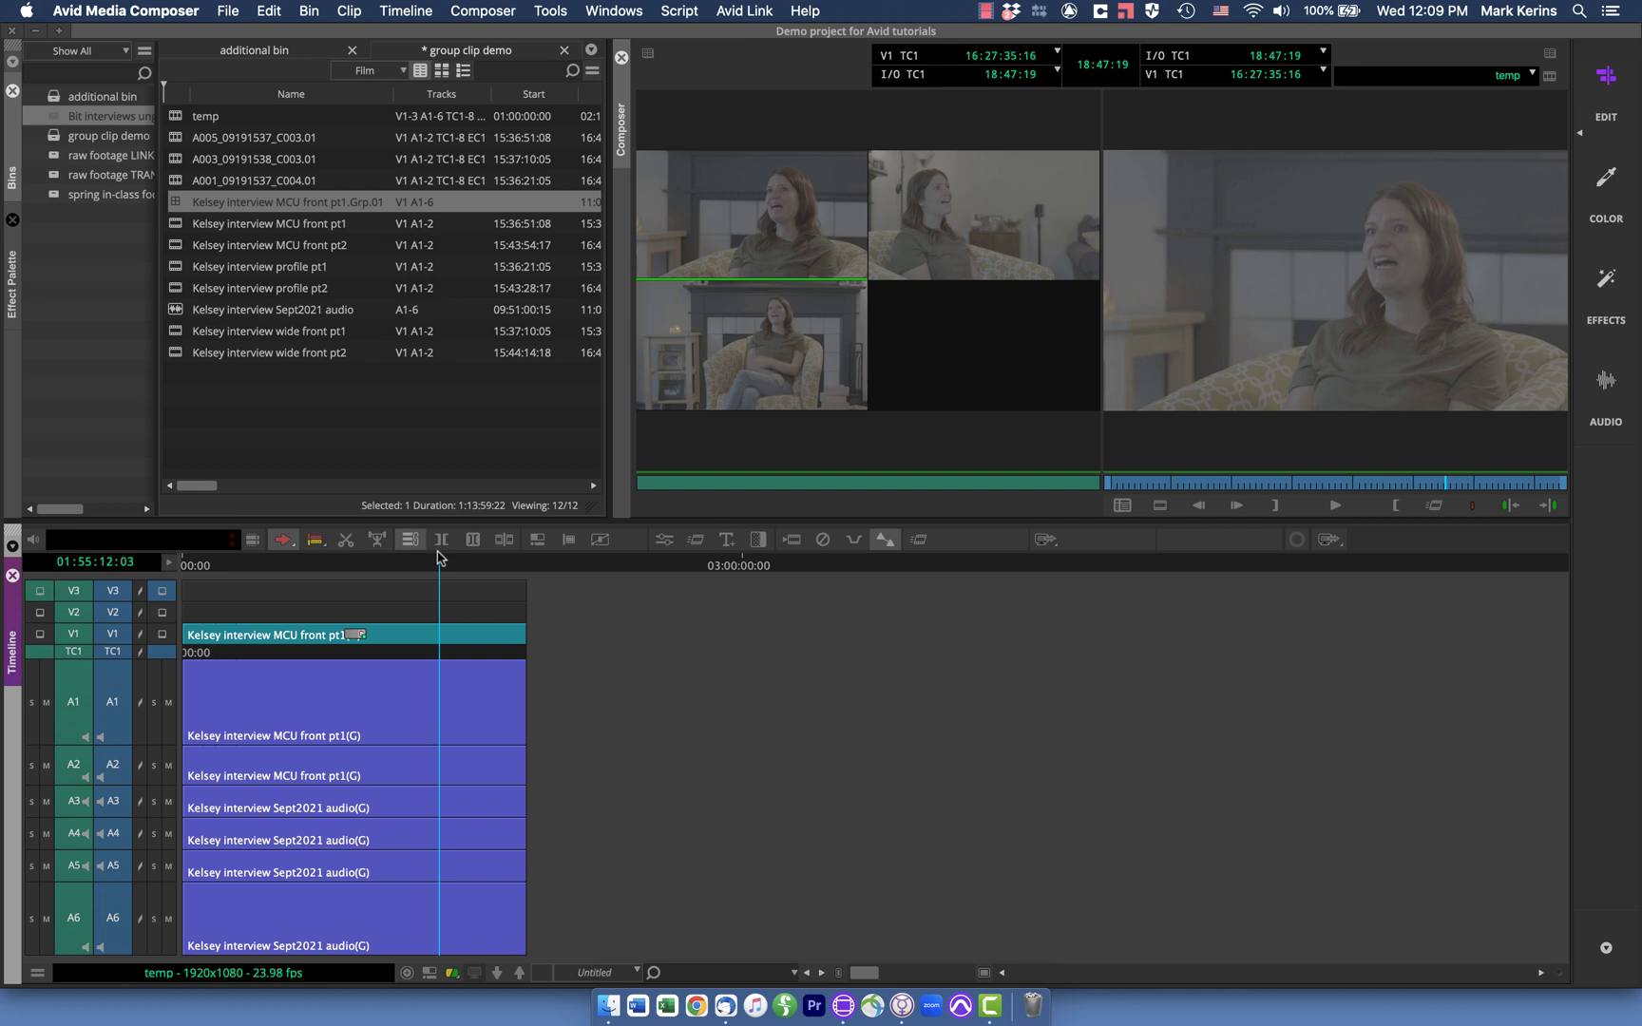
pyautogui.press('super+shift+m')
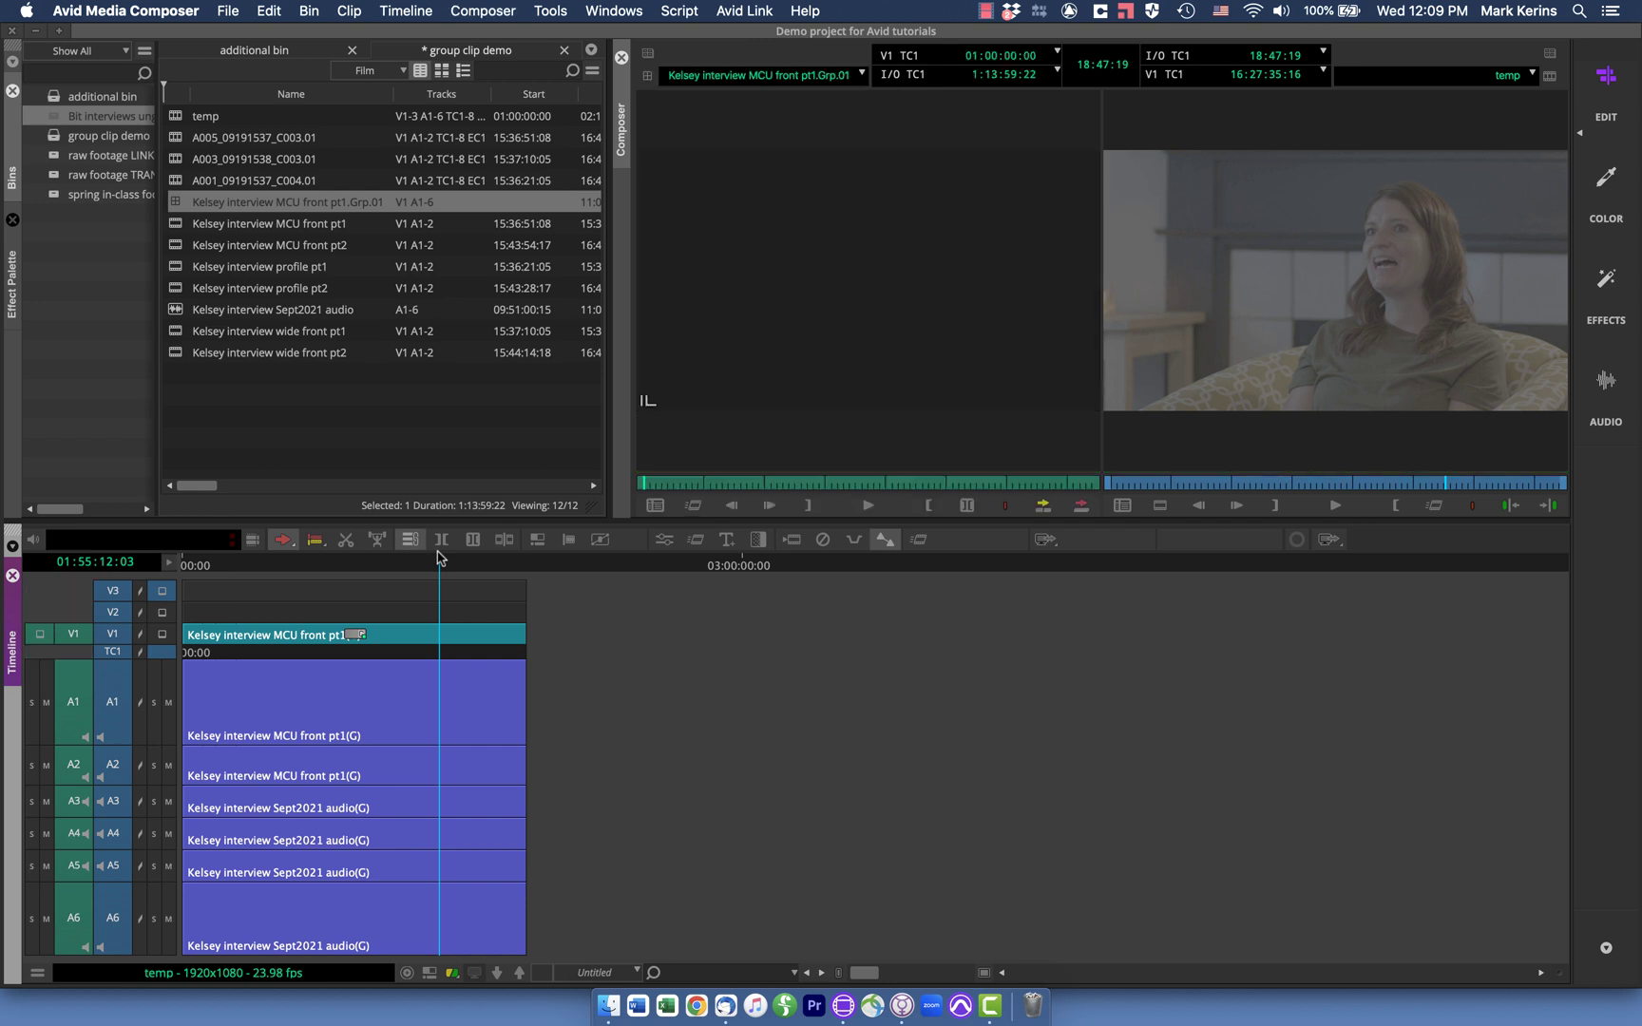